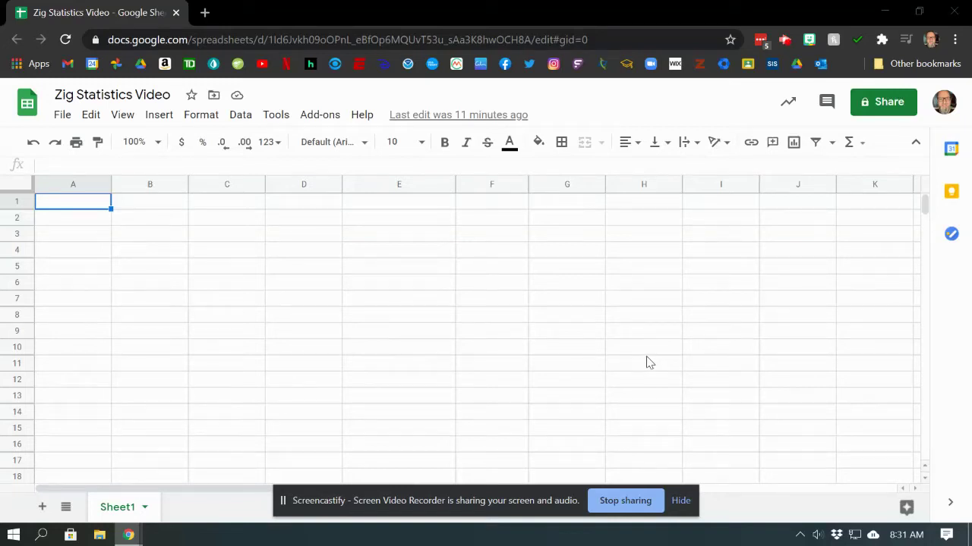
Enter the heading 'Data' in cell A1 of the blank sheet.
left_click(679, 502)
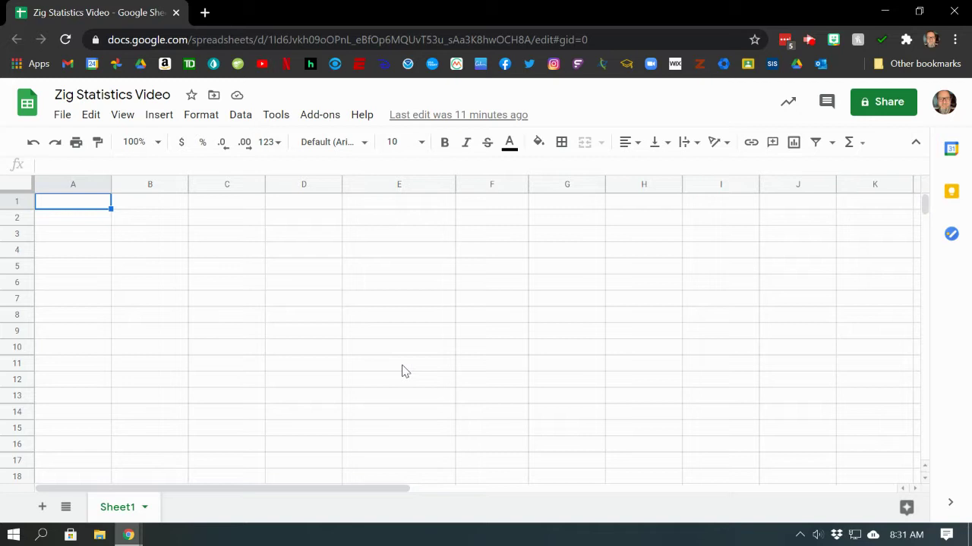
left_click(54, 204)
type("Data")
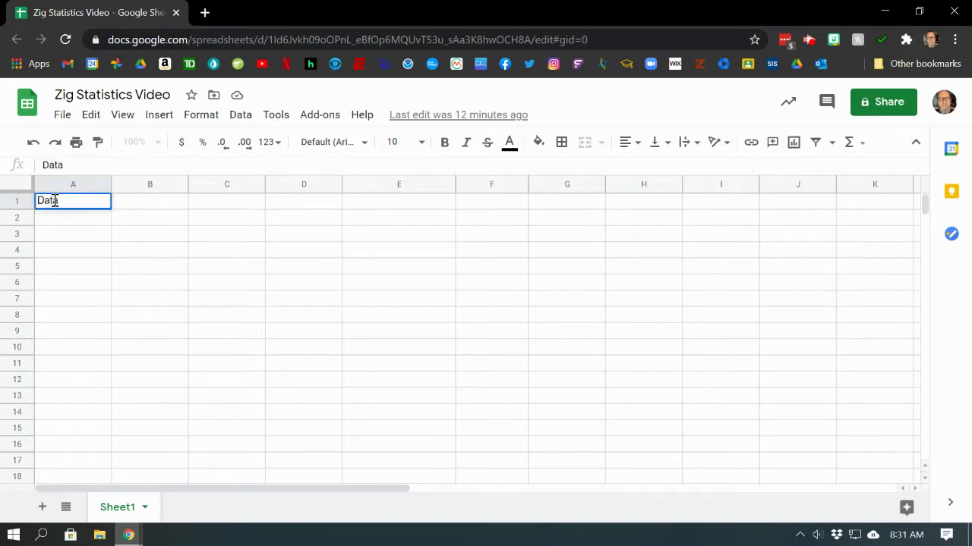
left_click(64, 221)
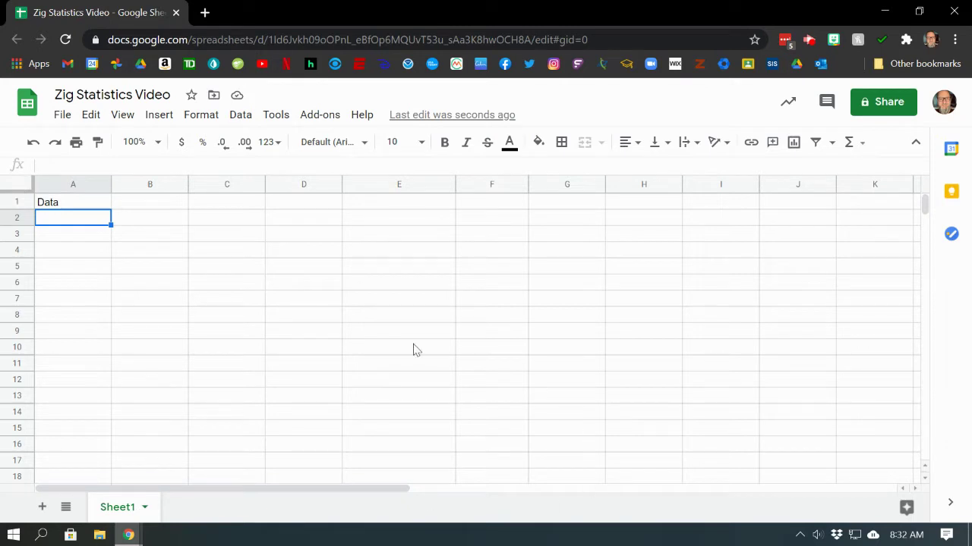
Format the whole sheet as bold 12-point Syncopate with horizontally centred text.
left_click(13, 186)
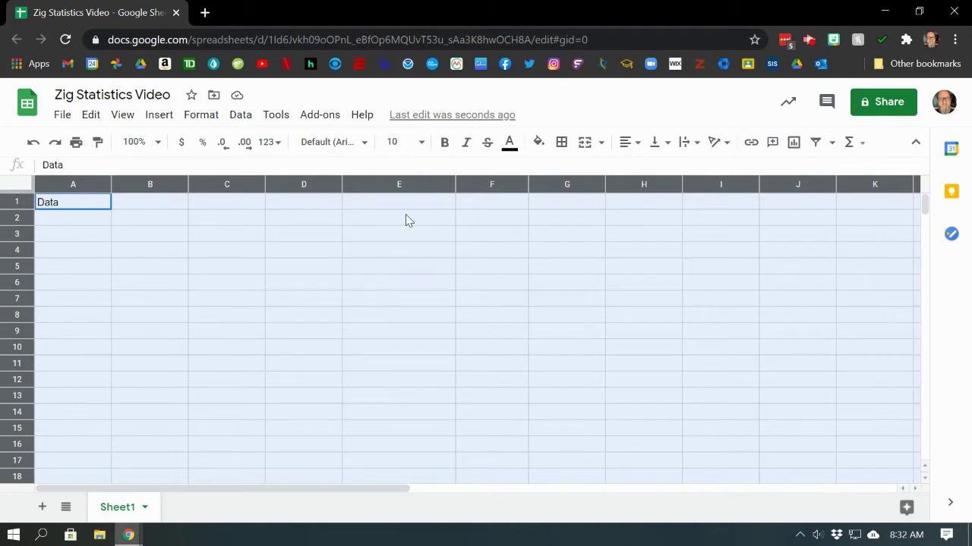
left_click(366, 145)
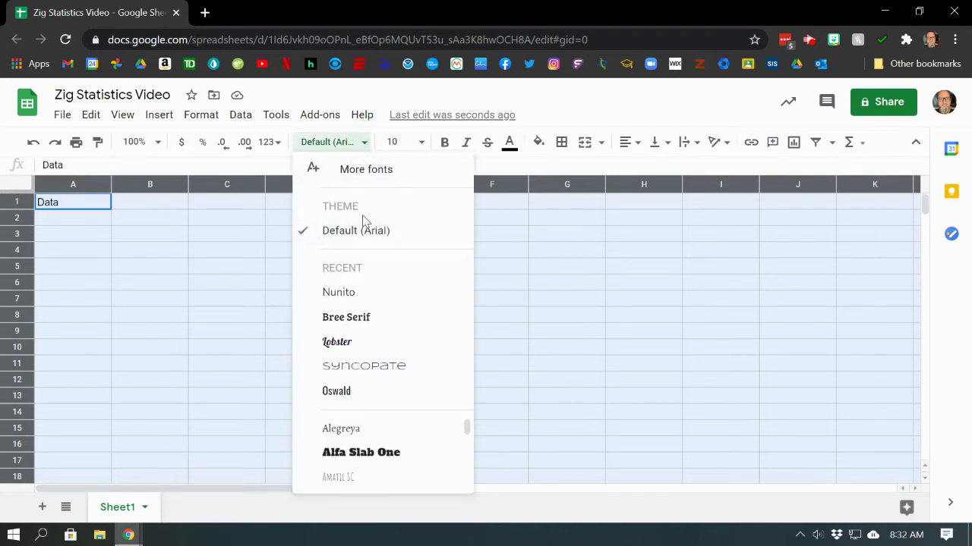
left_click(381, 369)
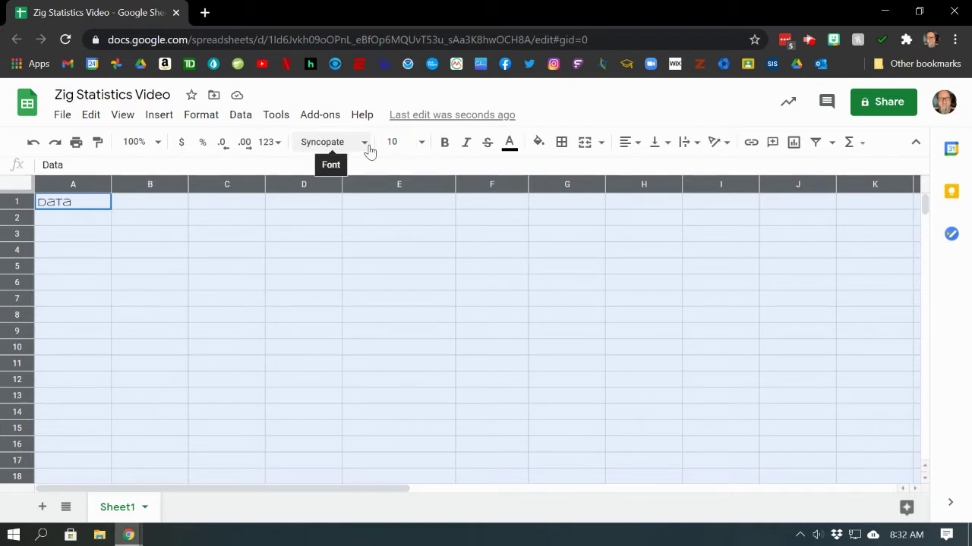
left_click(422, 144)
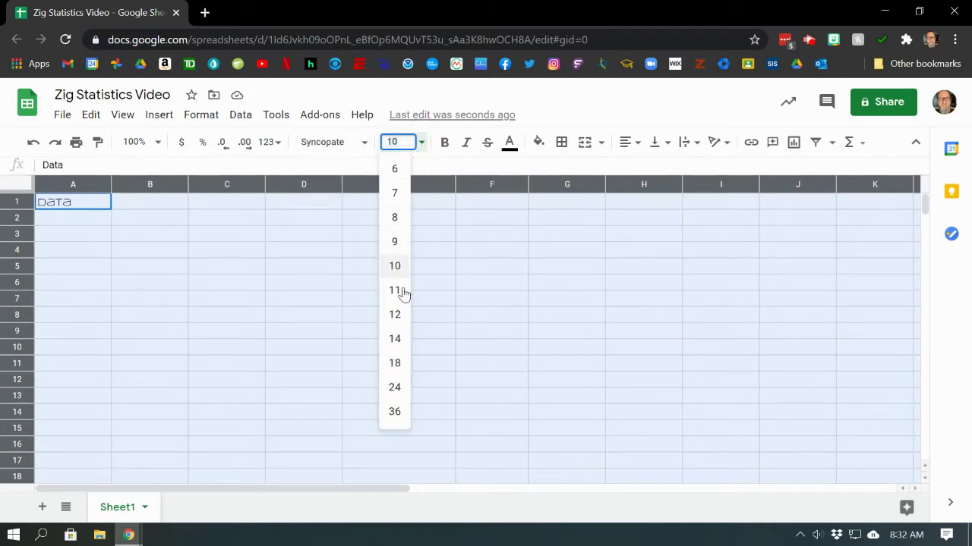
left_click(396, 314)
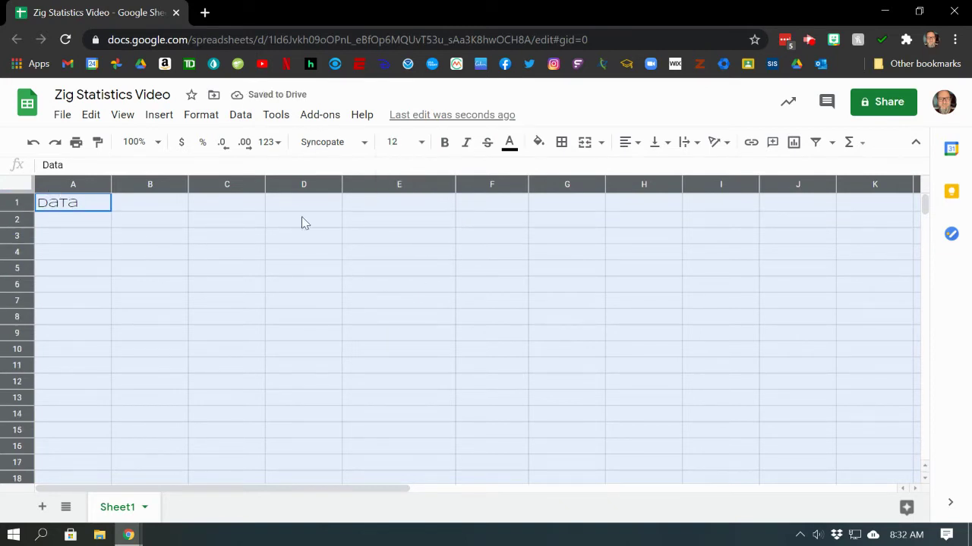
left_click(445, 144)
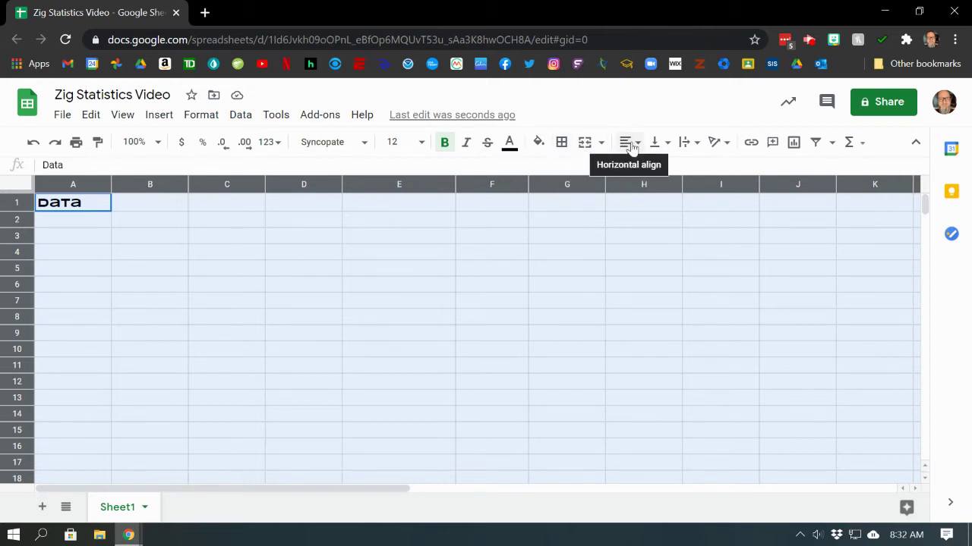
left_click(634, 146)
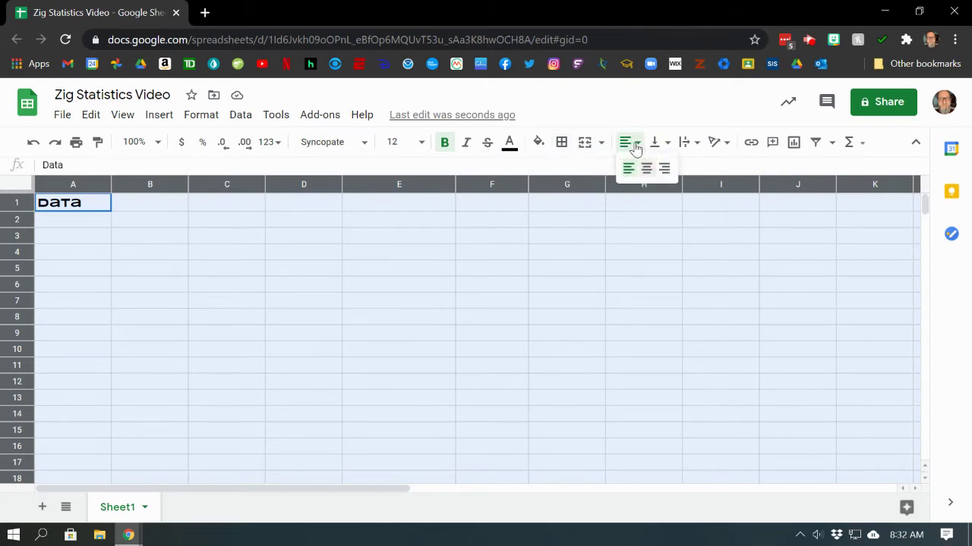
left_click(646, 169)
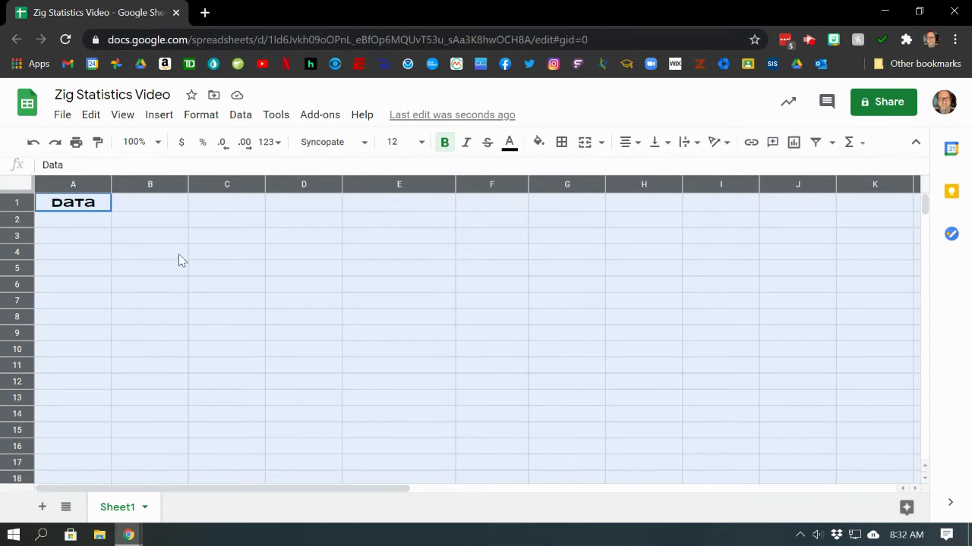
left_click(150, 240)
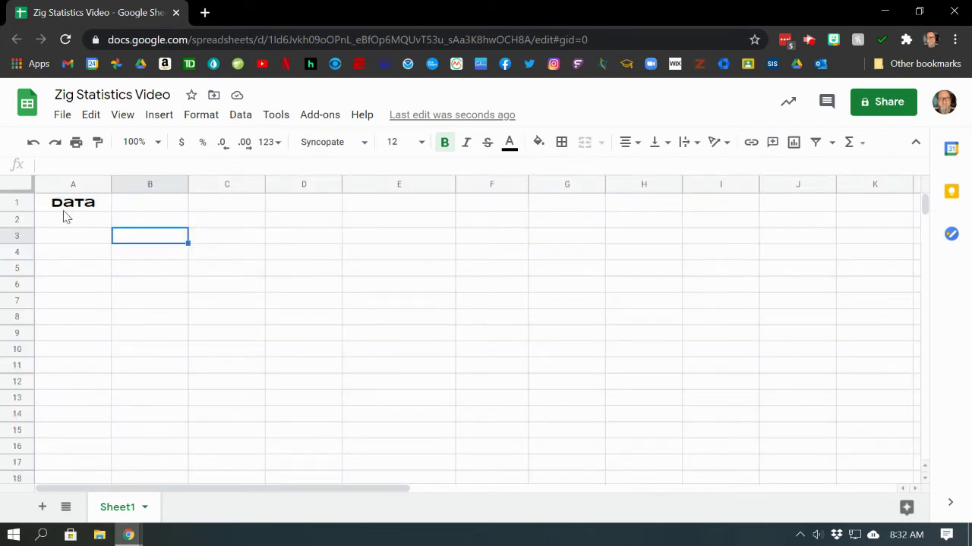
Apply thick dark blue borders to all cells in A1:A11.
left_click_drag(67, 203, 83, 371)
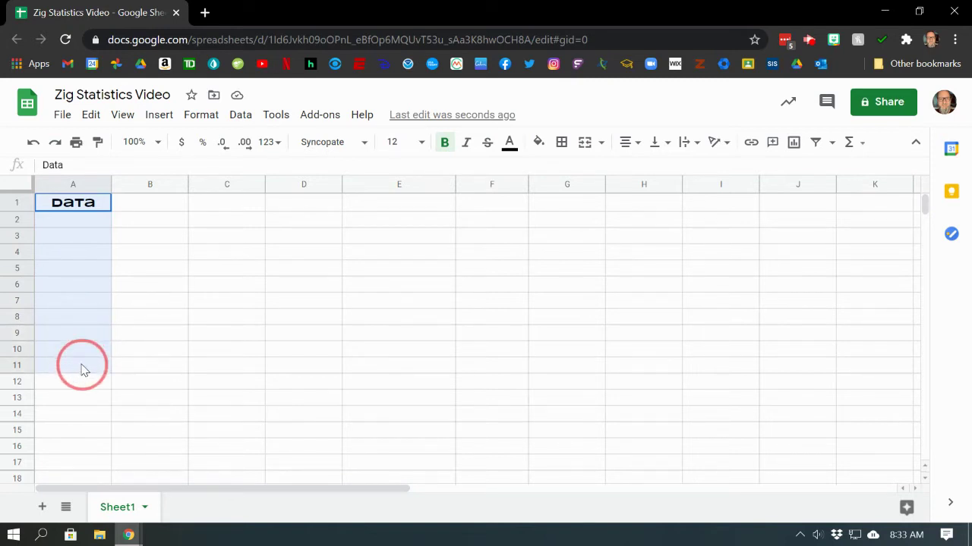
left_click_drag(83, 370, 80, 365)
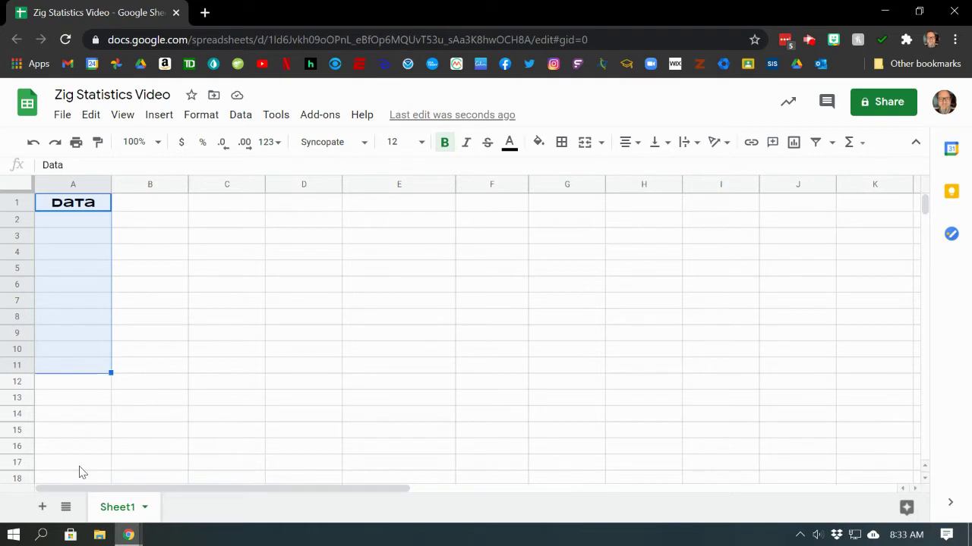
left_click(563, 143)
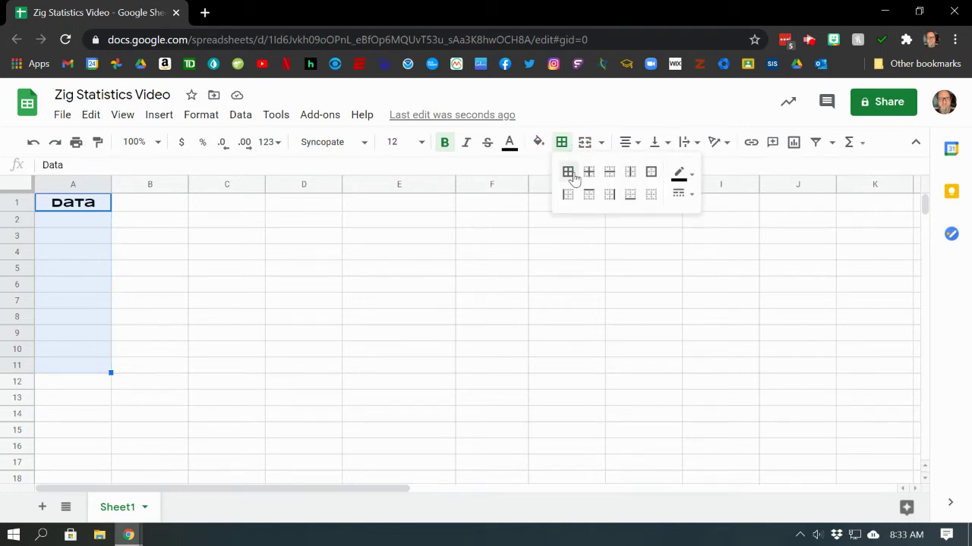
left_click(568, 173)
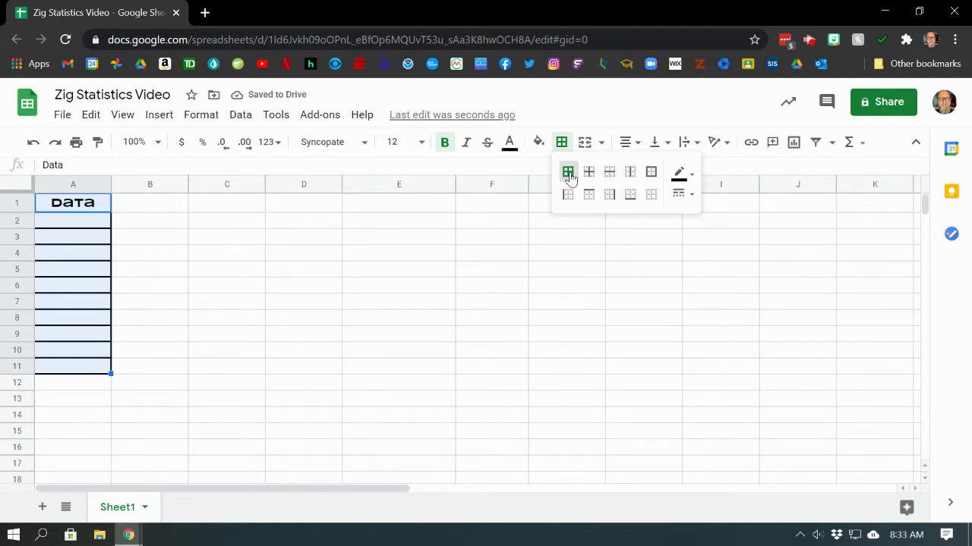
left_click(688, 177)
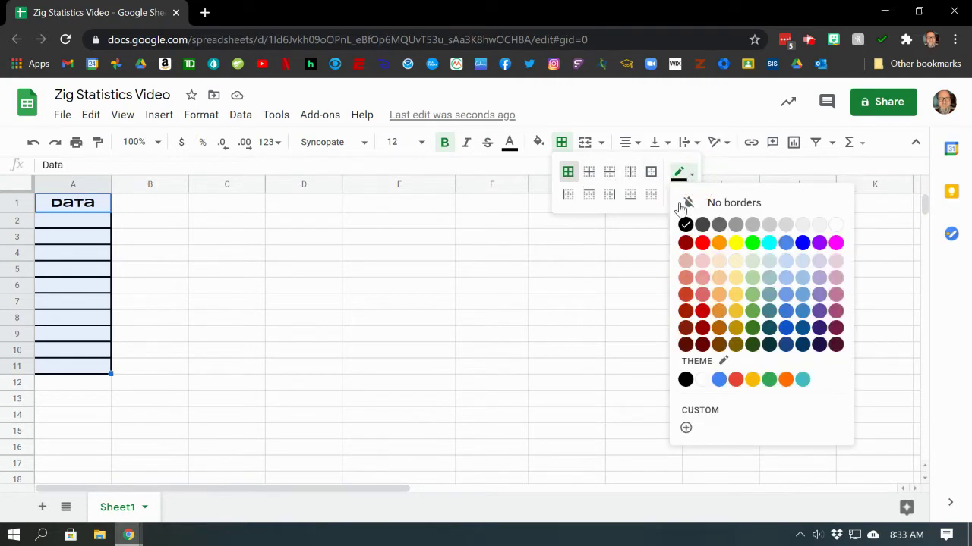
left_click(802, 328)
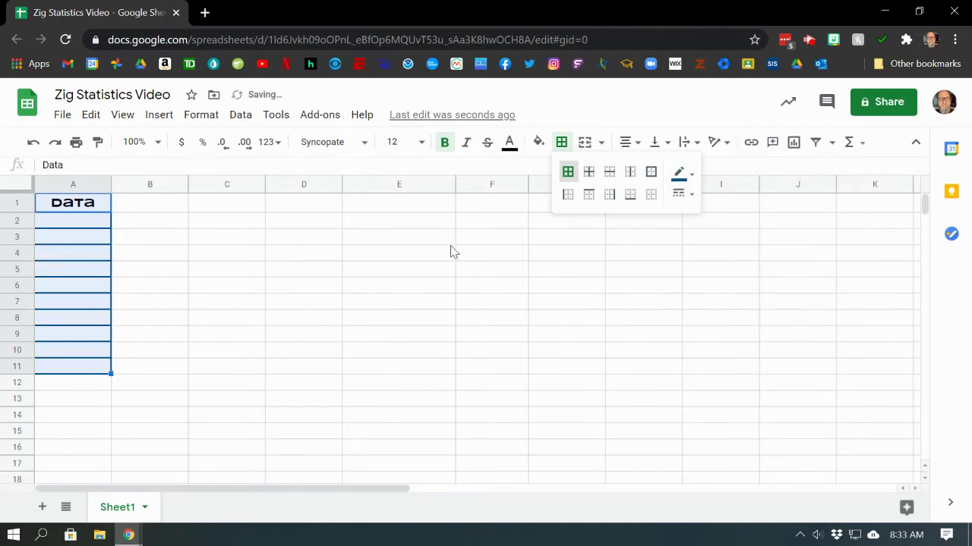
left_click(690, 199)
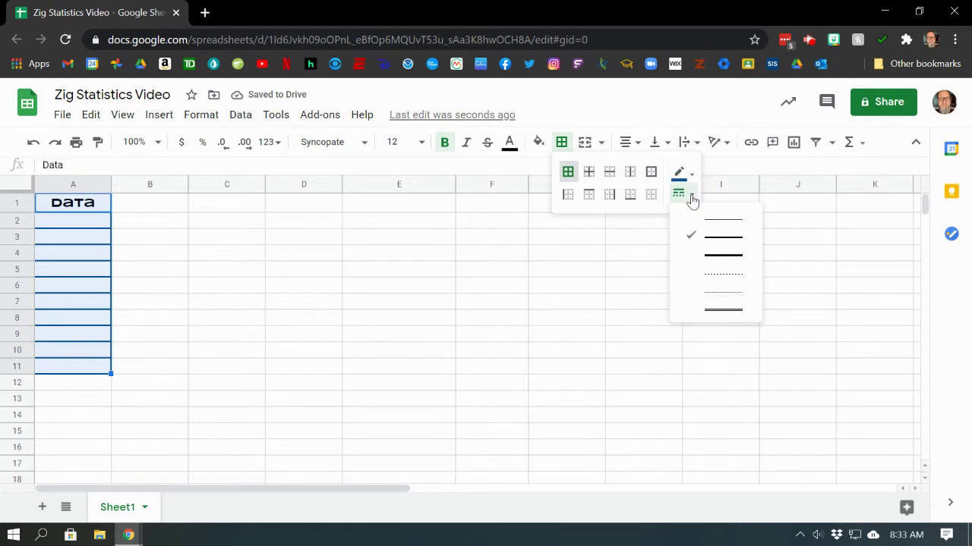
left_click(725, 258)
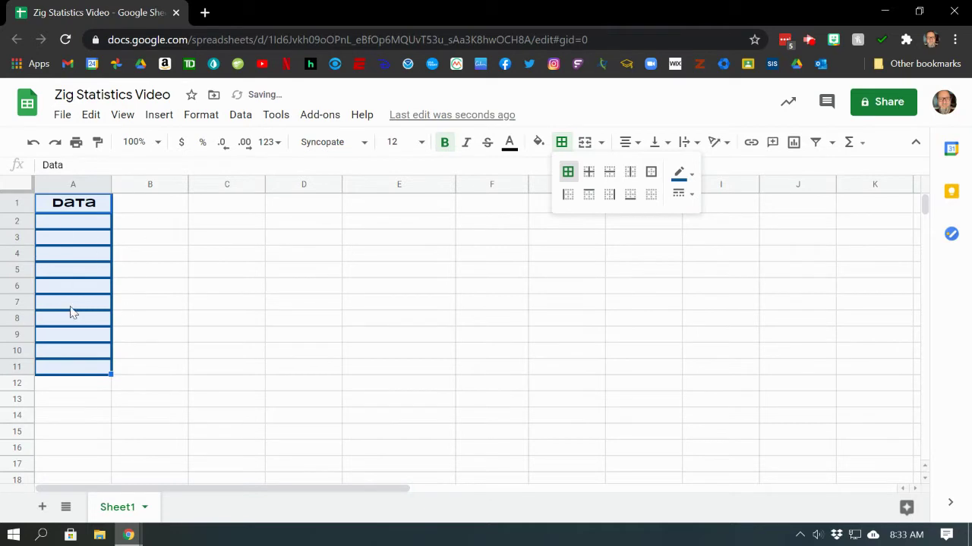
left_click(245, 339)
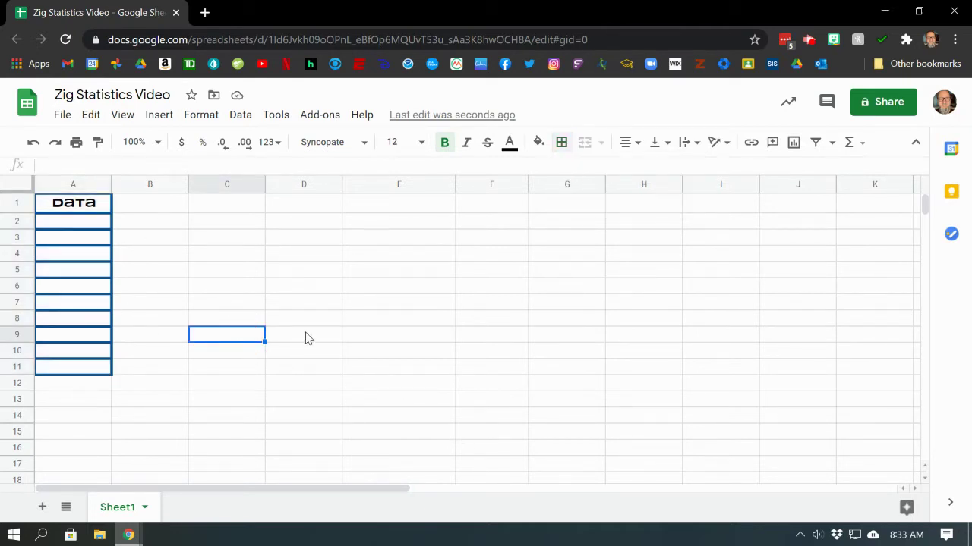
Give the heading cell A1 a light blue background fill.
left_click(49, 205)
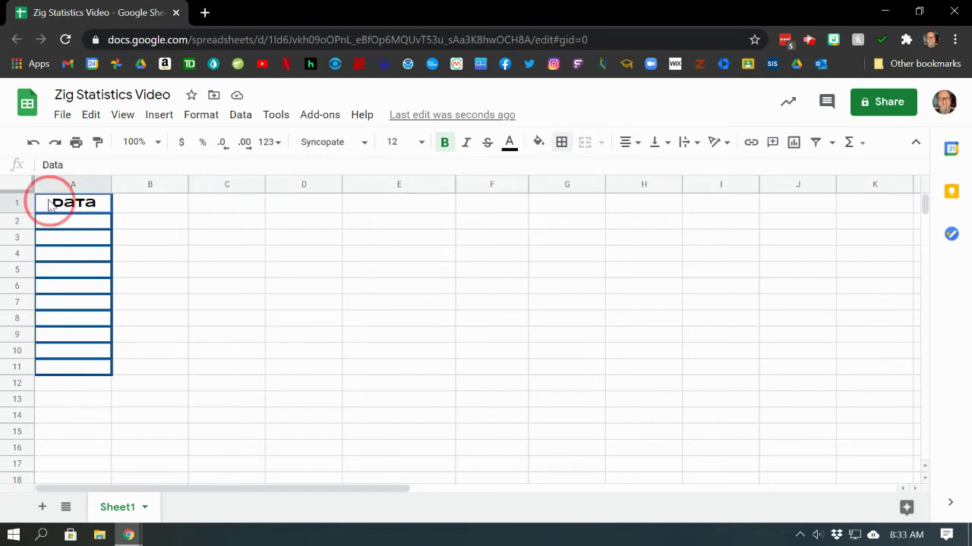
left_click(173, 242)
left_click(78, 208)
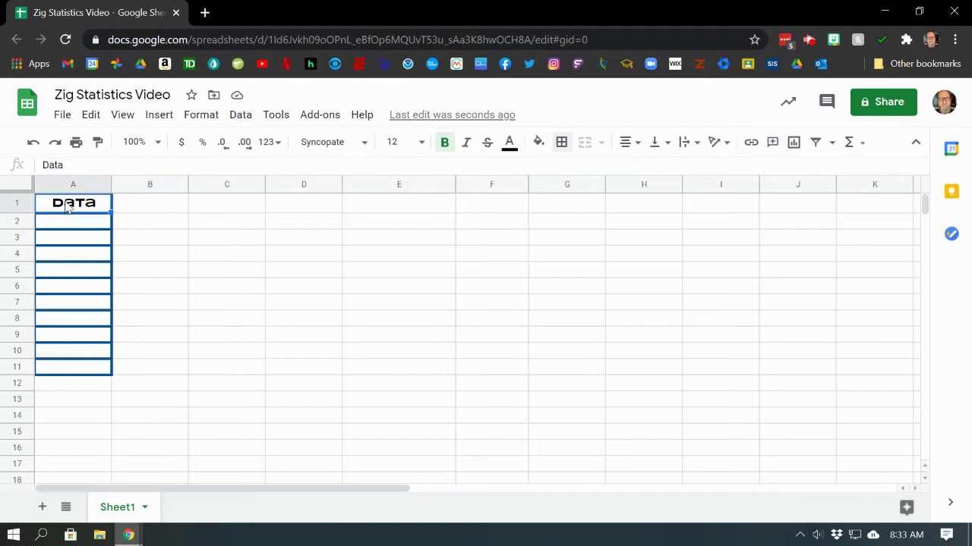
left_click(539, 144)
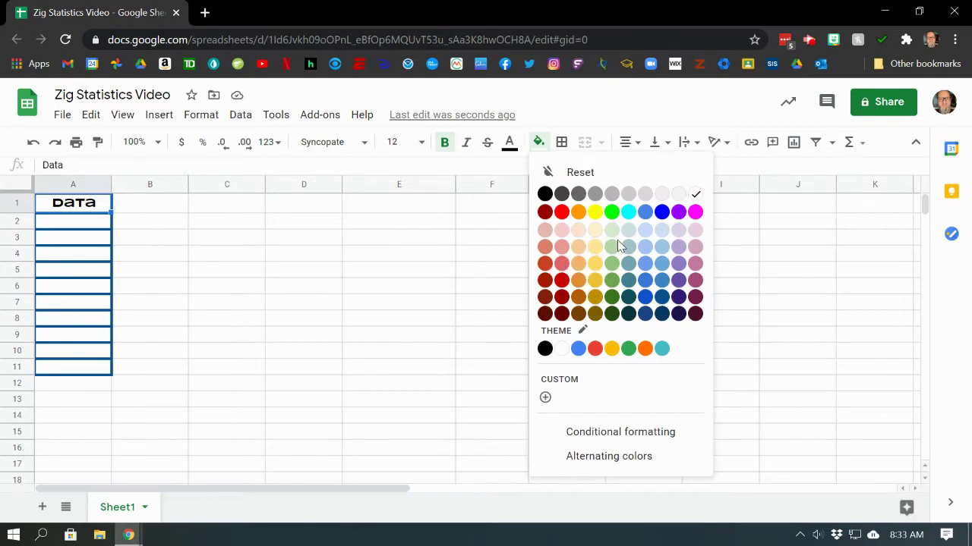
left_click(660, 238)
left_click(511, 276)
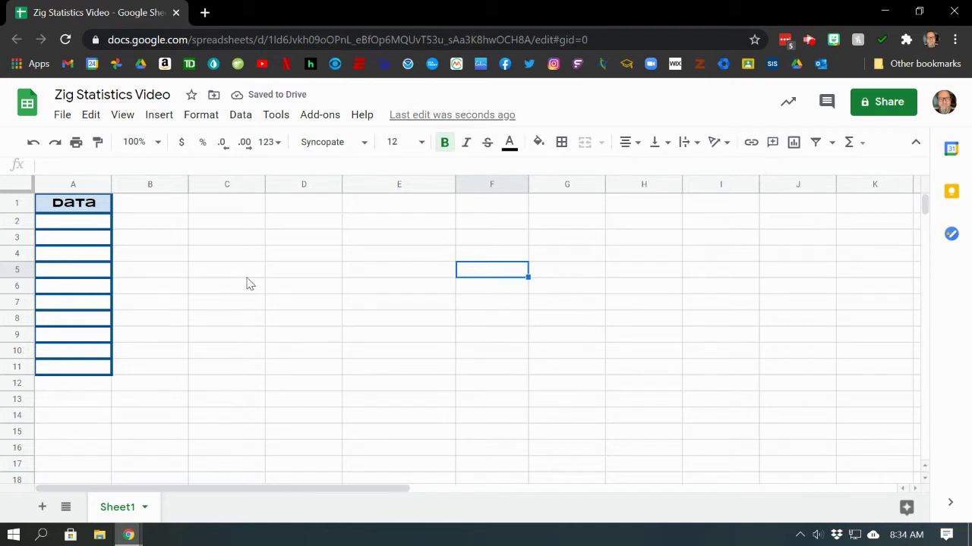
Enter the labels Sum, Mean, Median and Mode in C1, C3, C5 and C7.
left_click(222, 208)
type("Sum")
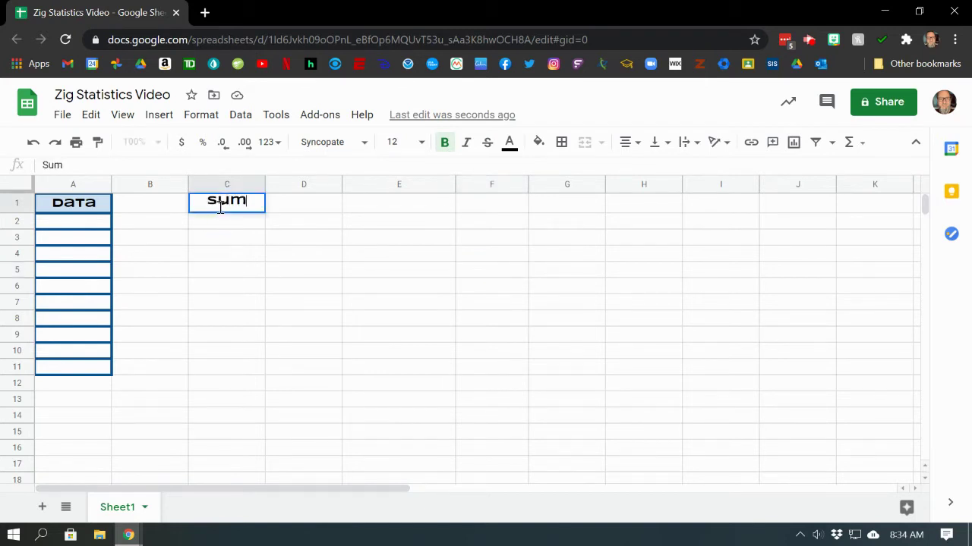
key("Return")
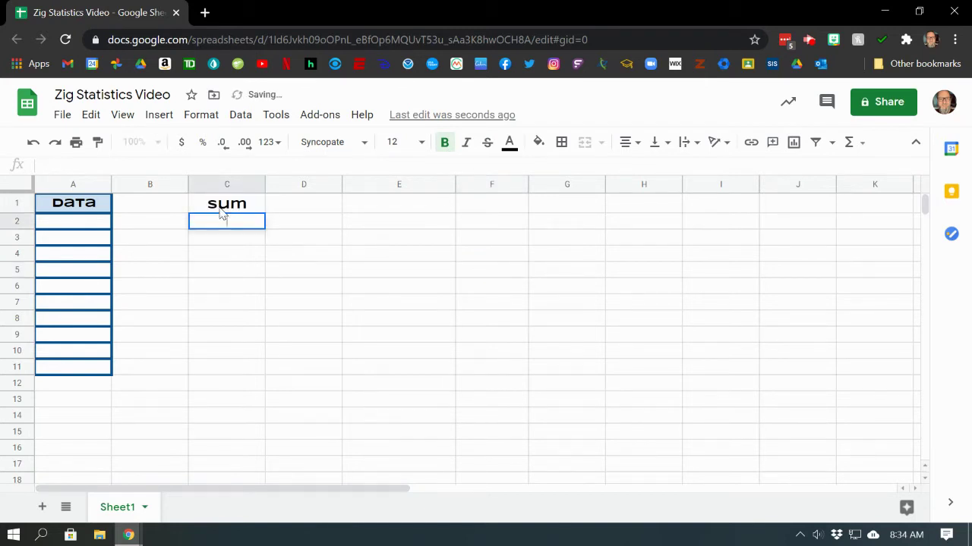
key("Down")
type("Mean")
key("Return")
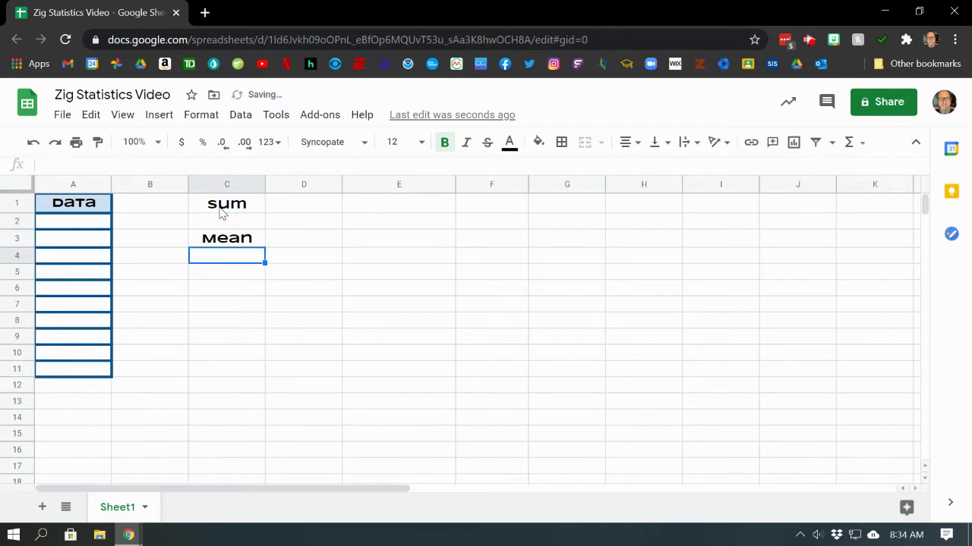
key("Down")
type("Median")
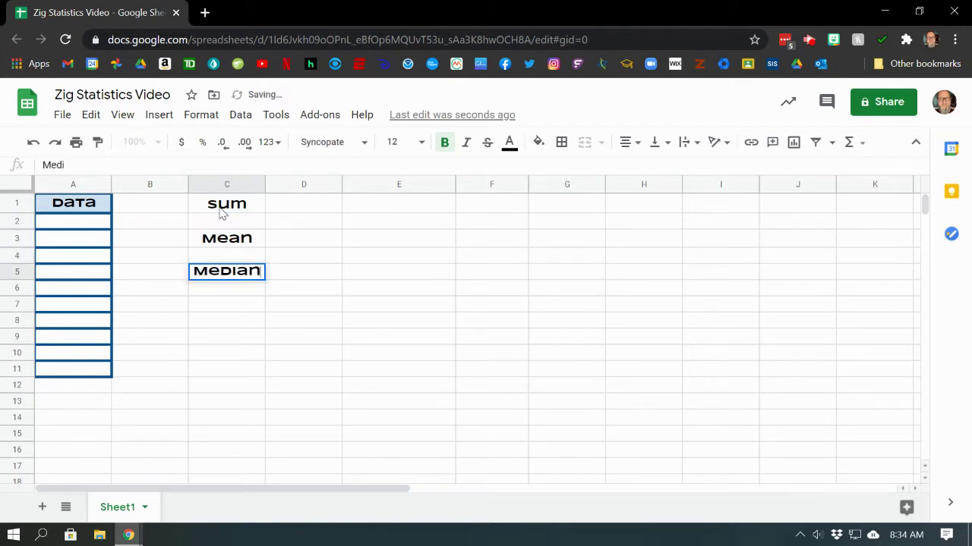
key("Return")
key("Down")
type("Mode")
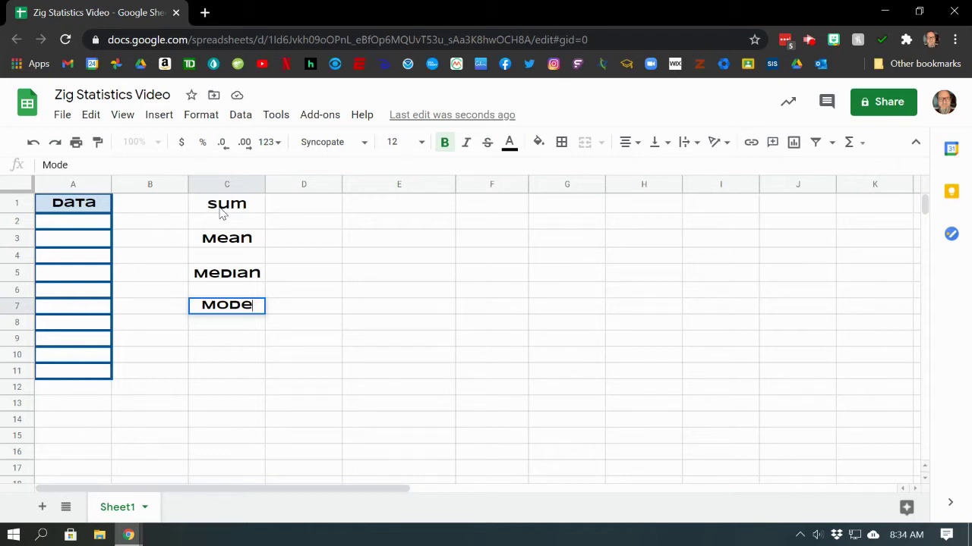
key("Return")
Enter Maximum in C9, Minimum in C10 and Range in C12, leaving C11 blank.
key("Down")
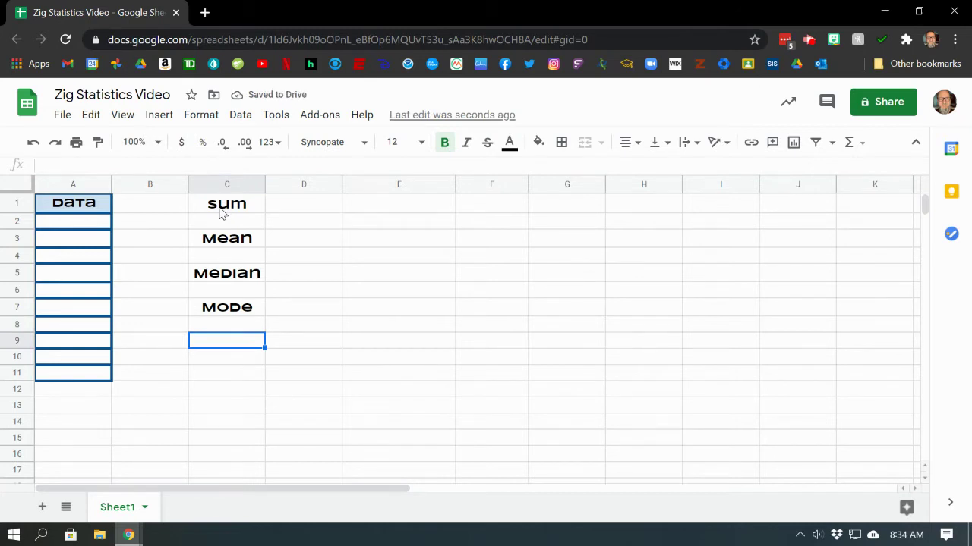
type("Man")
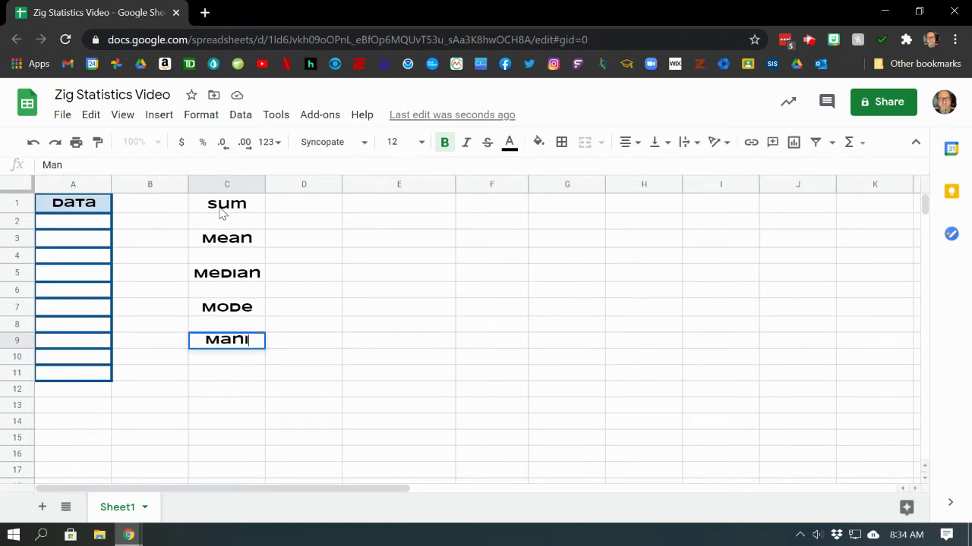
key("BackSpace")
type("ximum")
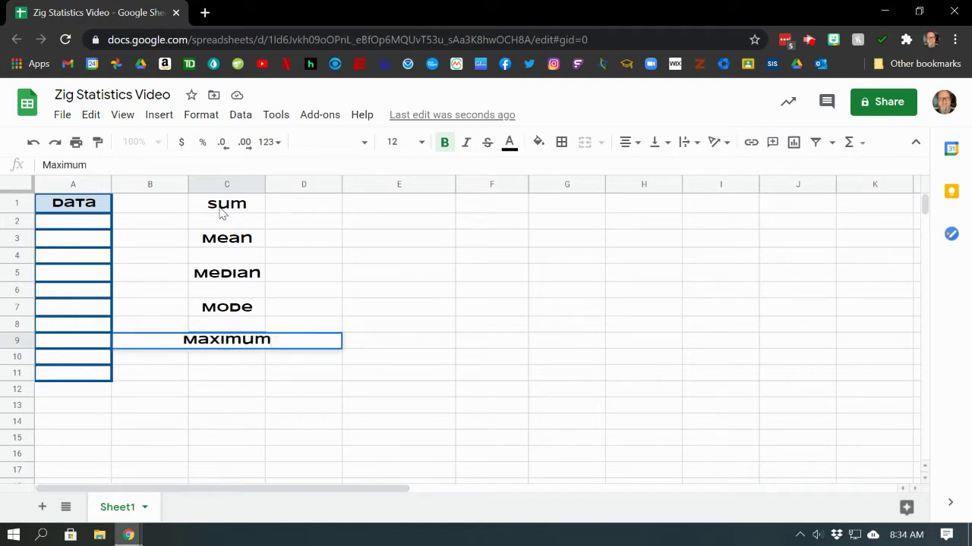
key("Return")
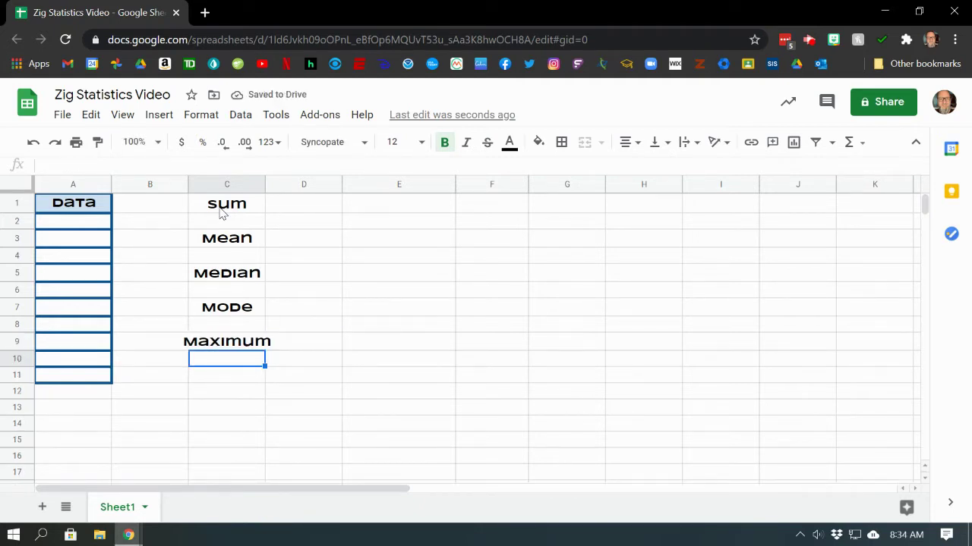
type("Minimum")
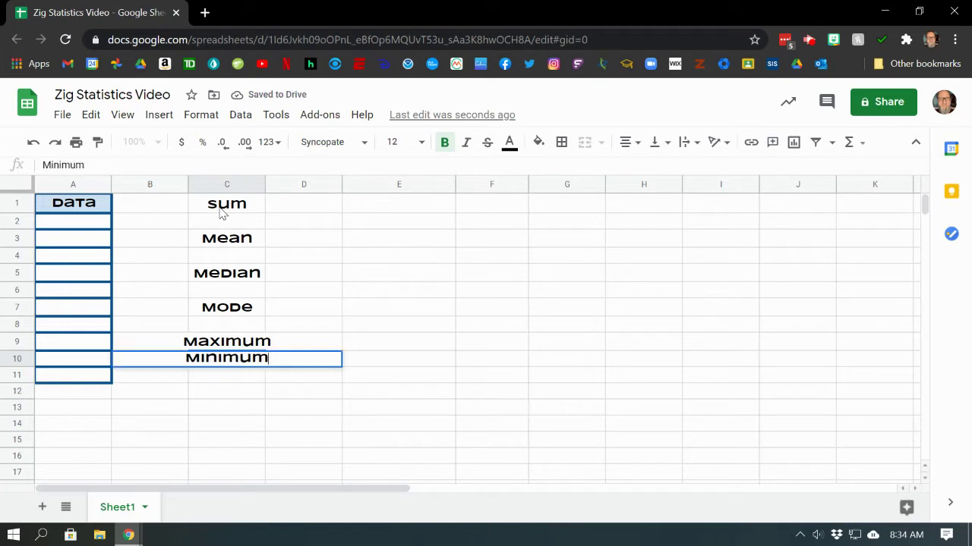
key("Return")
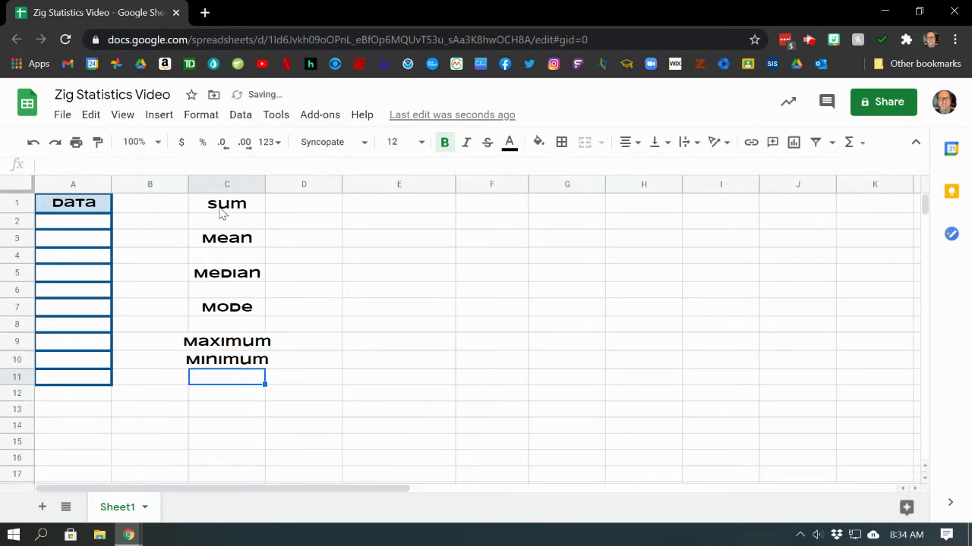
type("Range")
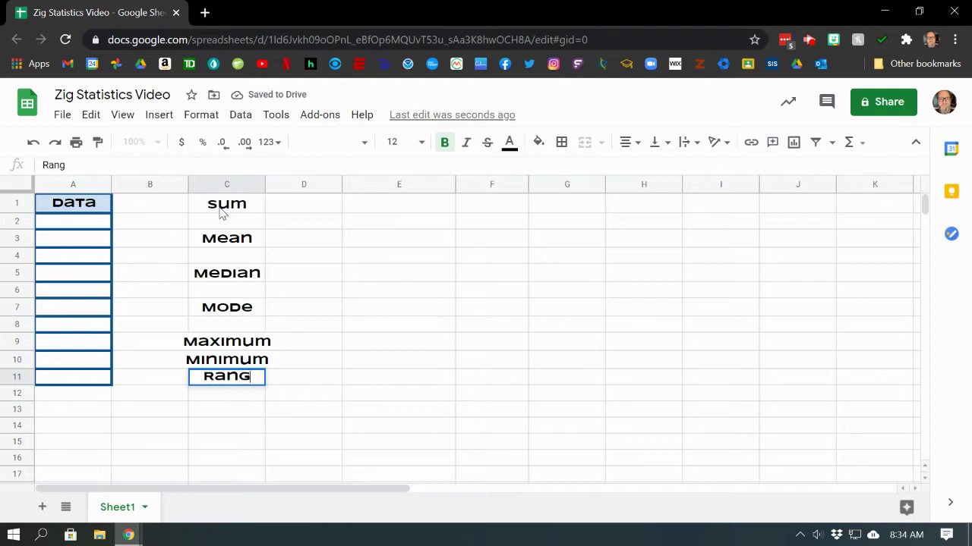
key("BackSpace")
key("BackSpace")
key("BackSpace")
key("BackSpace")
key("BackSpace")
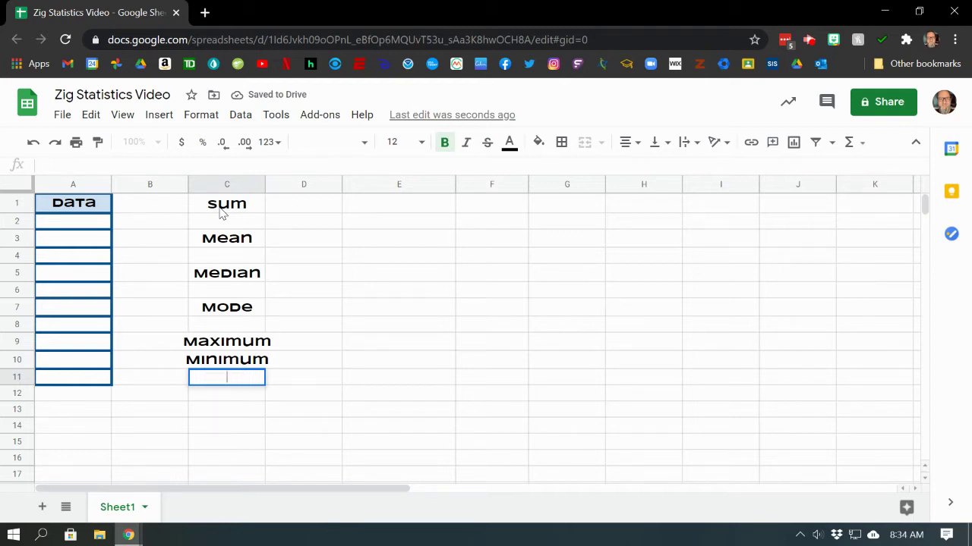
key("Return")
type("Range")
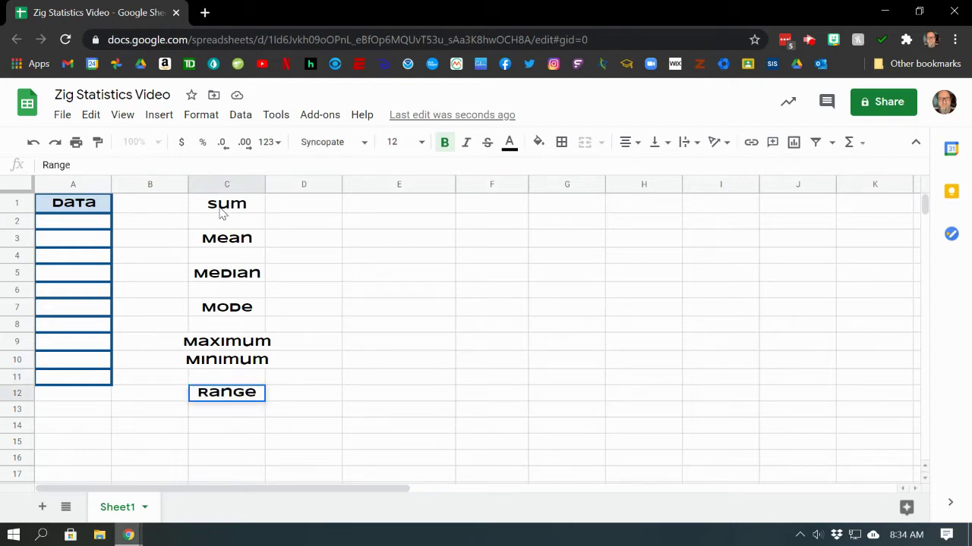
key("Return")
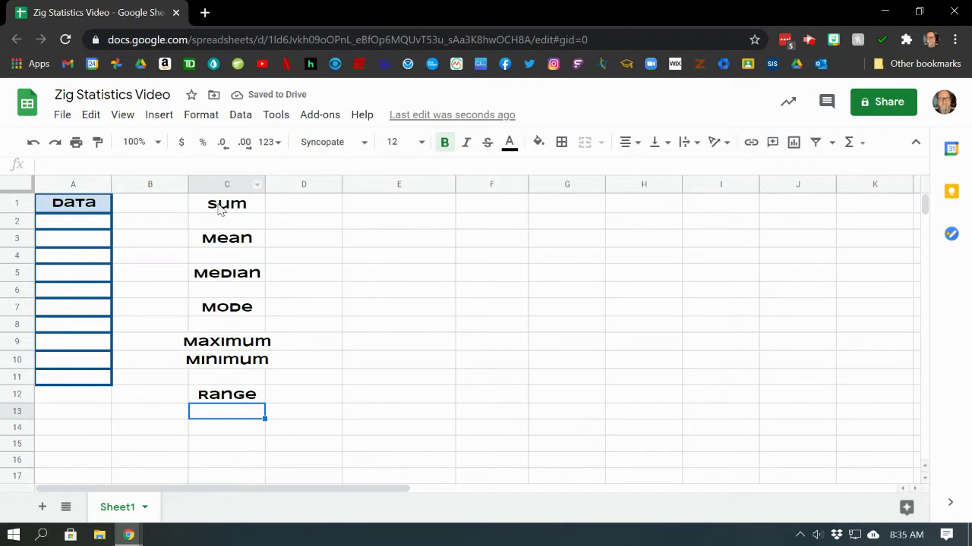
Add all borders to the Sum, Mean and Median rows: C1:E1, C3:E3, C5:E5.
left_click_drag(219, 211, 392, 205)
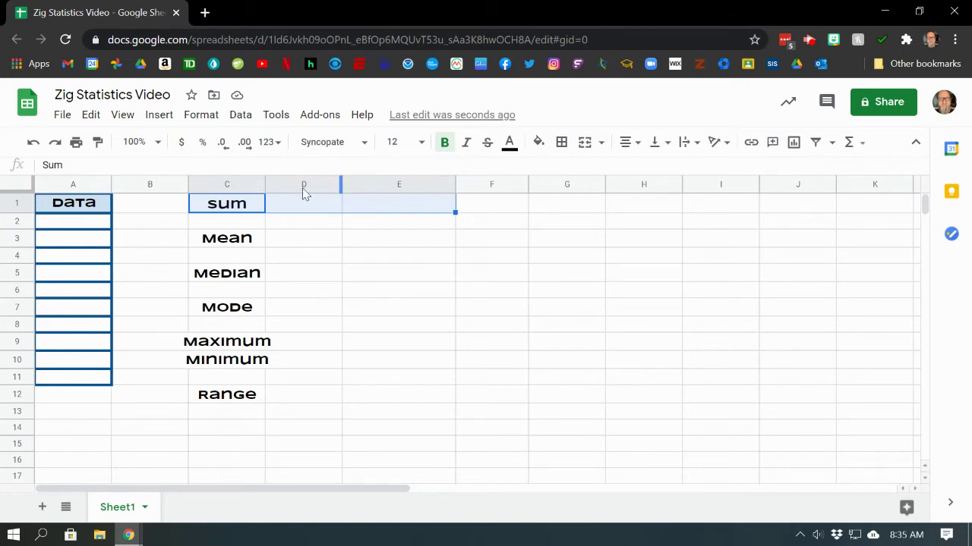
left_click(563, 145)
left_click(567, 172)
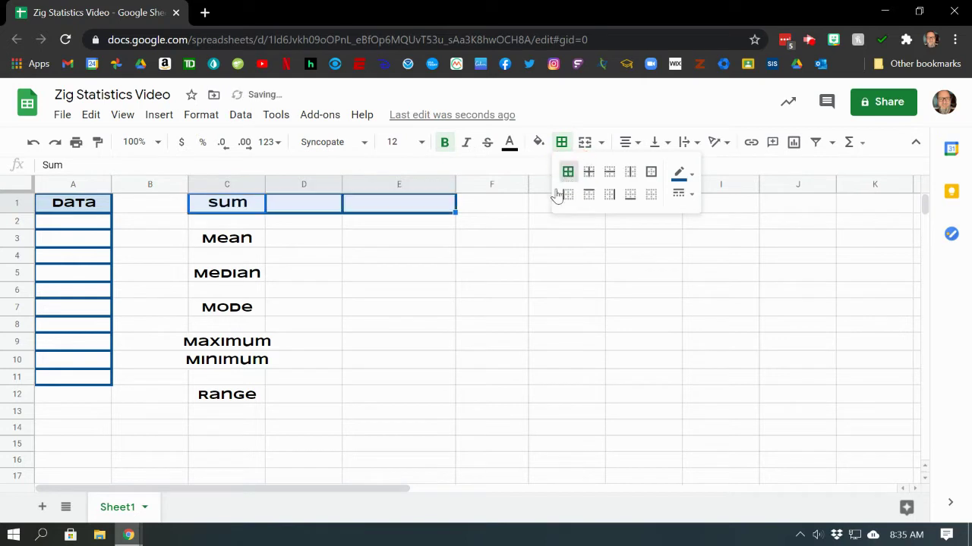
left_click_drag(230, 238, 379, 247)
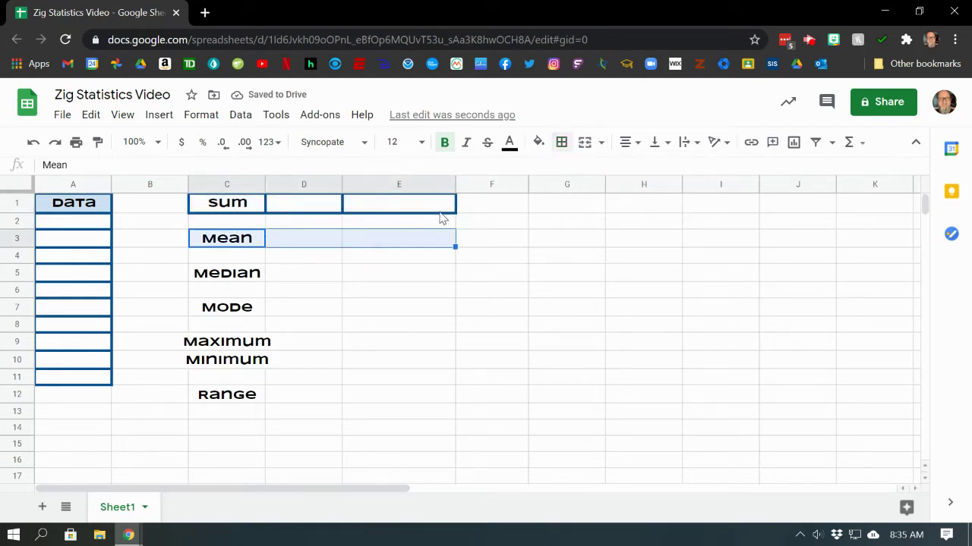
left_click(562, 142)
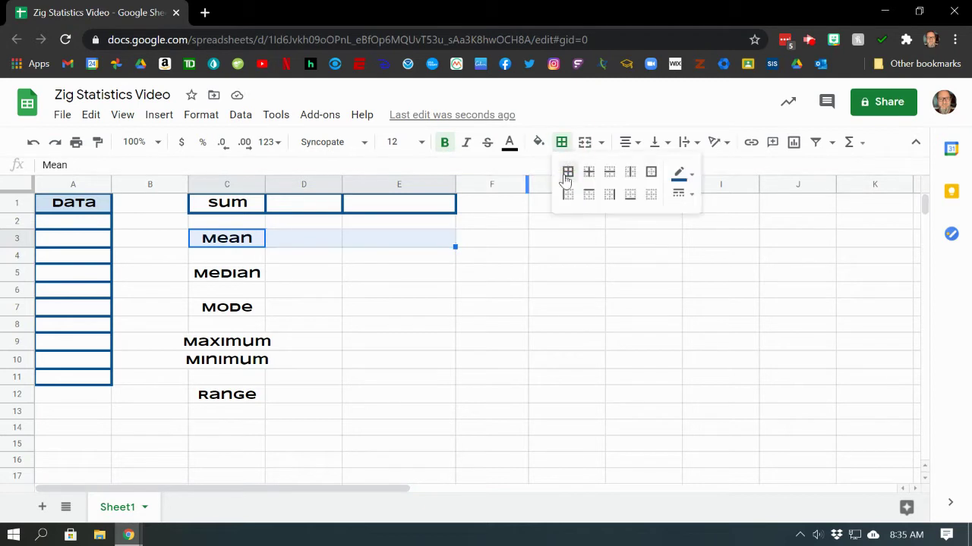
left_click(565, 176)
left_click_drag(243, 277, 373, 282)
left_click(562, 144)
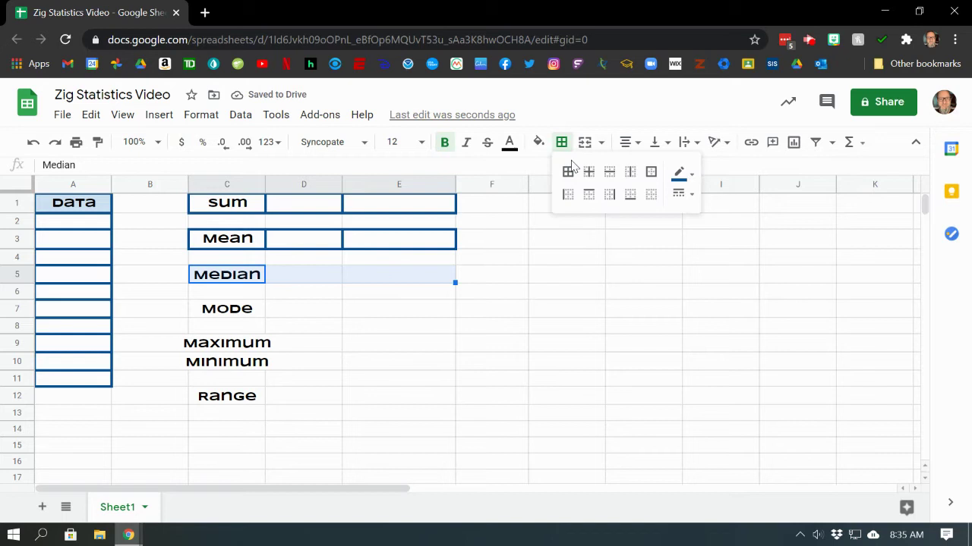
left_click(567, 172)
Add all borders to the Mode, Maximum/Minimum and Range rows: C7:E7, C9:E10, C12:E12.
left_click(262, 312)
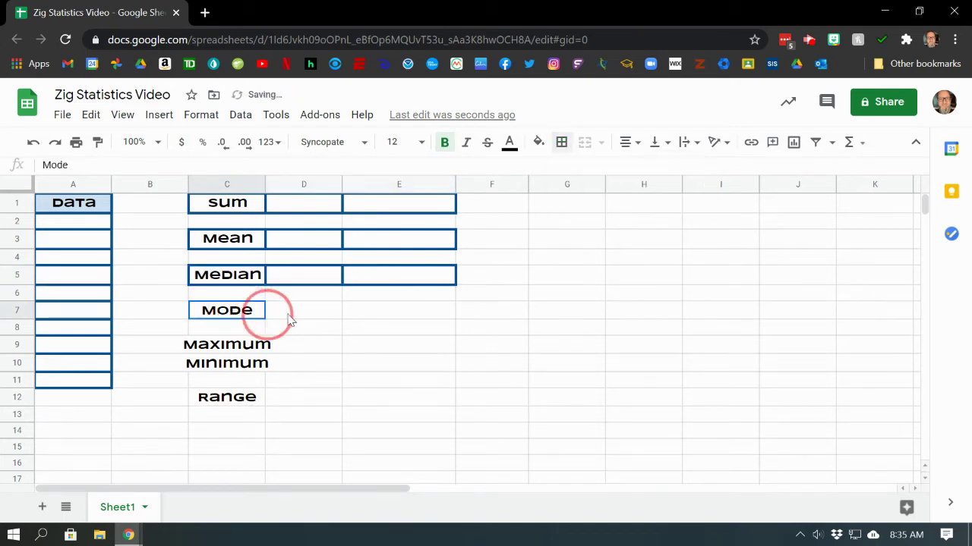
left_click_drag(290, 320, 382, 311)
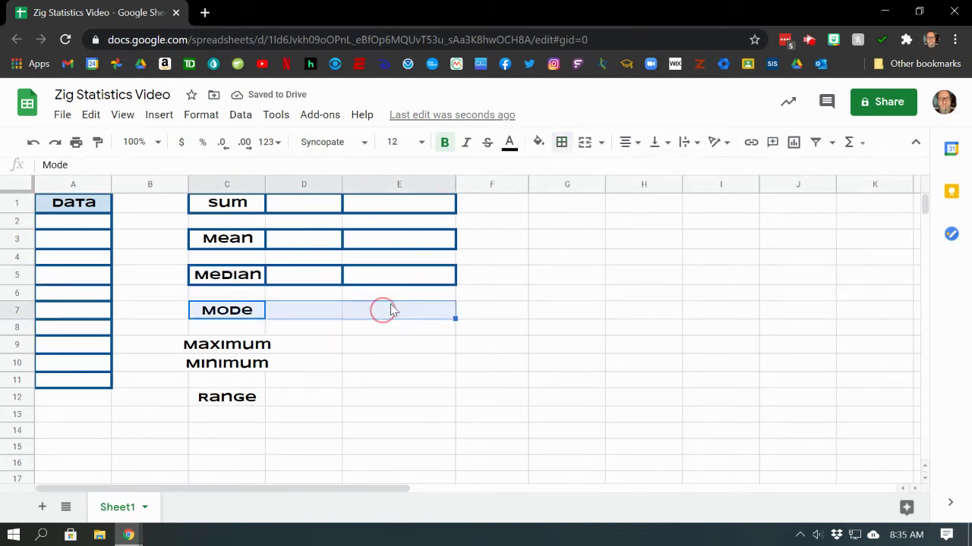
left_click(562, 143)
left_click(567, 173)
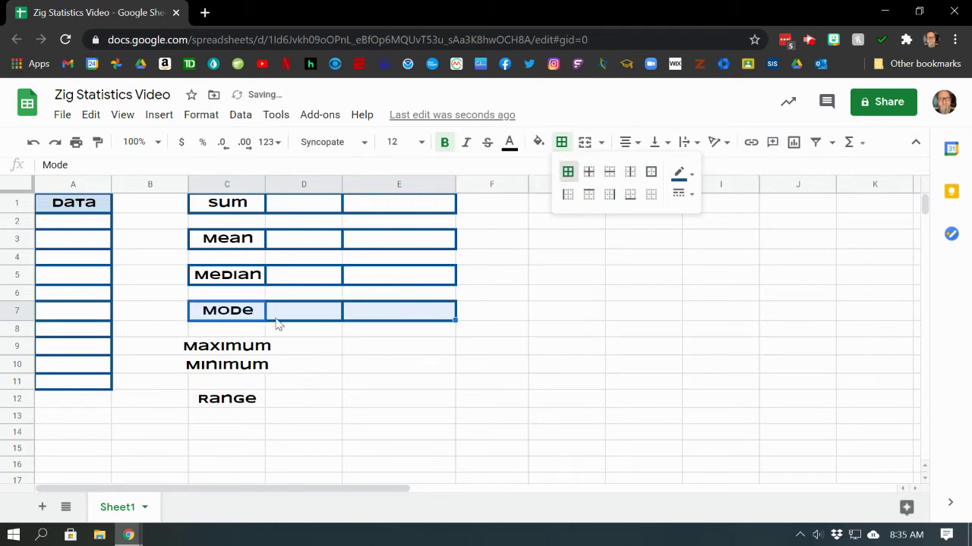
left_click_drag(228, 346, 408, 363)
left_click(561, 142)
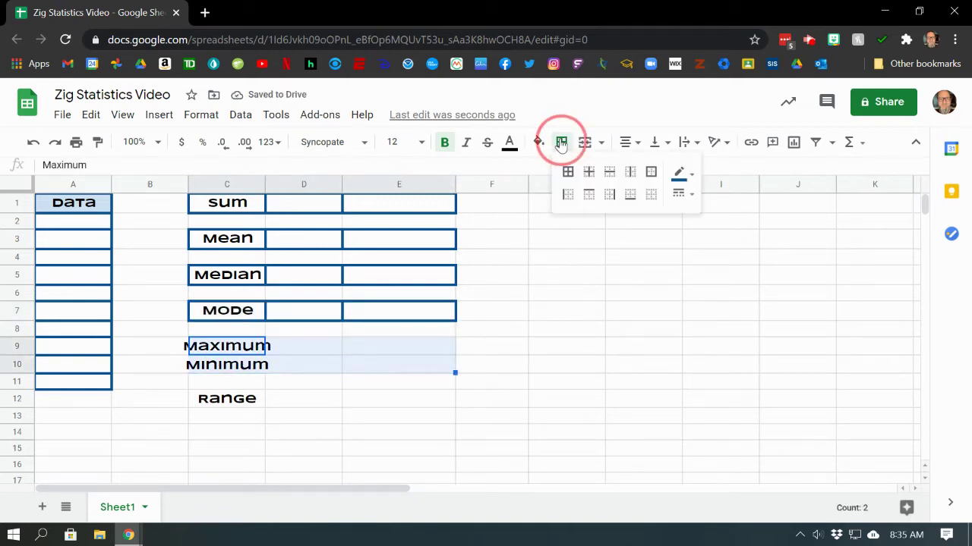
left_click(568, 172)
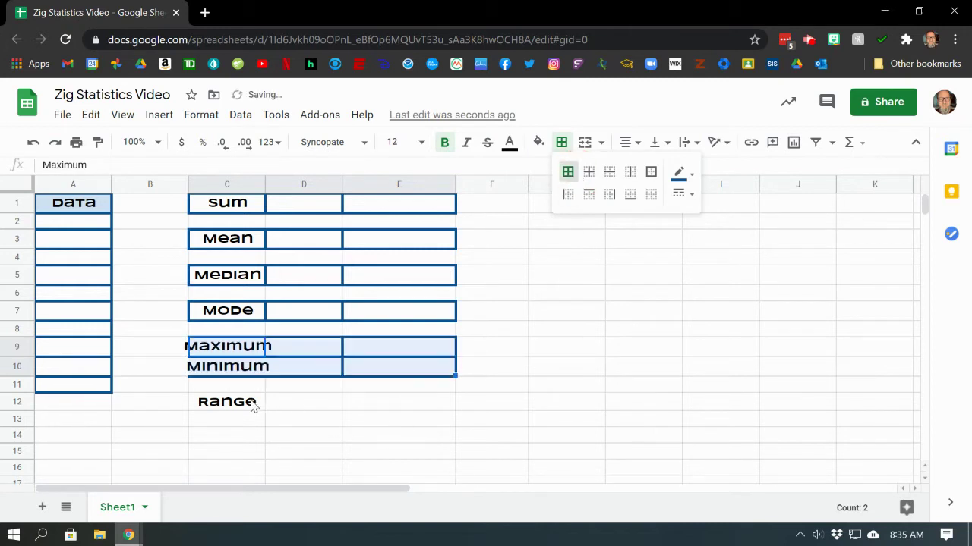
left_click_drag(252, 406, 377, 407)
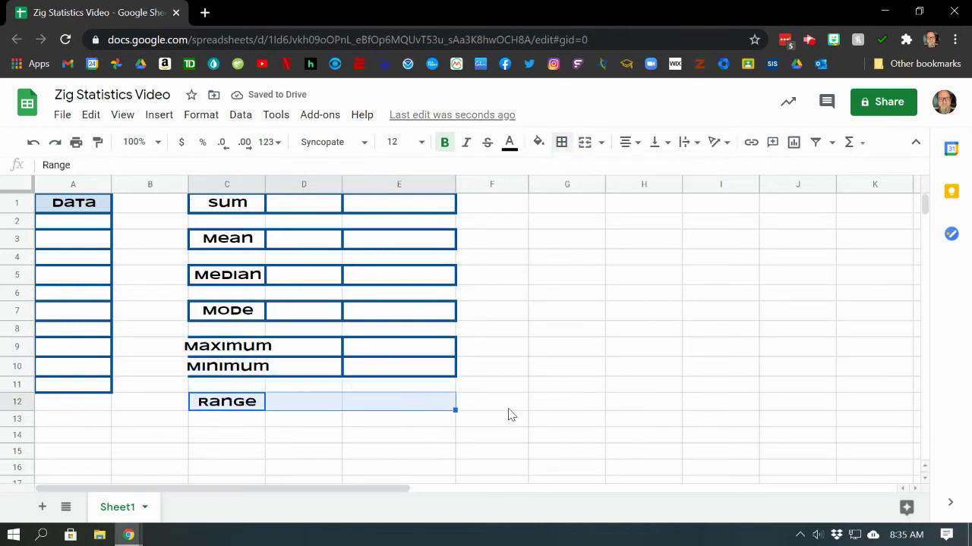
left_click(561, 142)
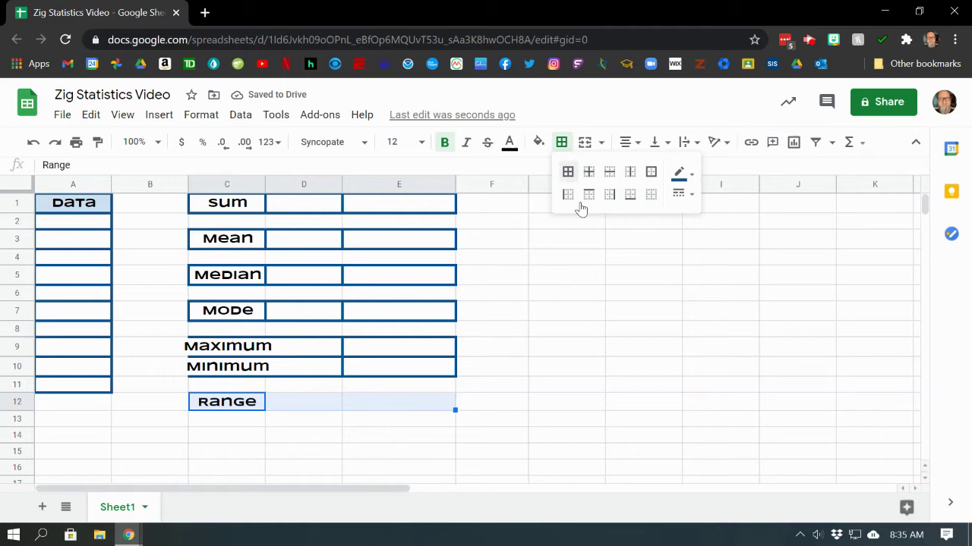
left_click(568, 173)
left_click(615, 332)
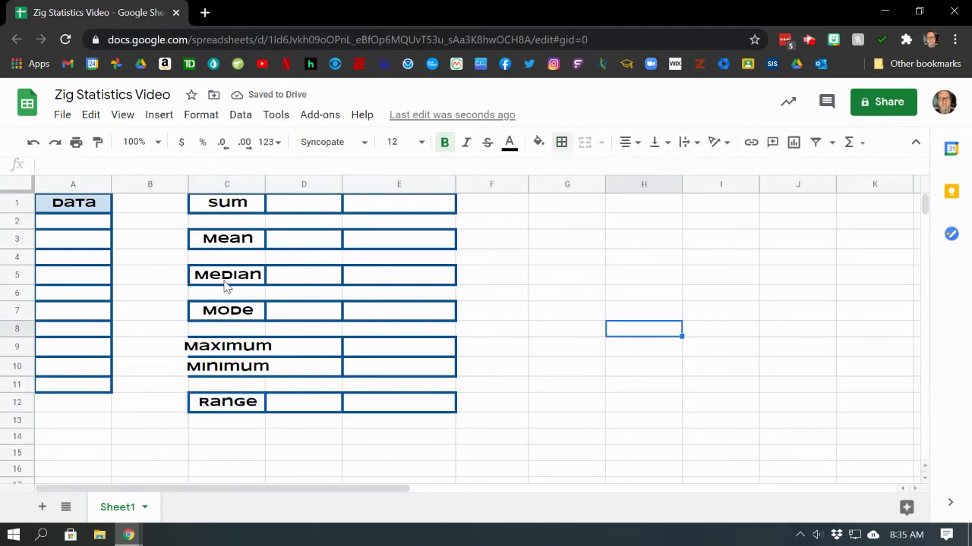
Fill the Sum, Mean and Median labels light red, light orange and light yellow.
left_click(241, 204)
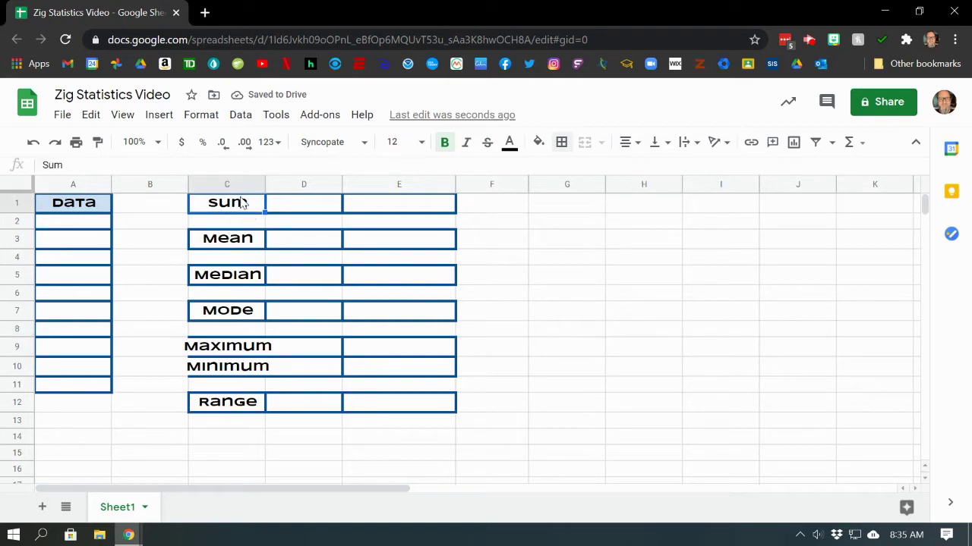
left_click(538, 142)
left_click(560, 227)
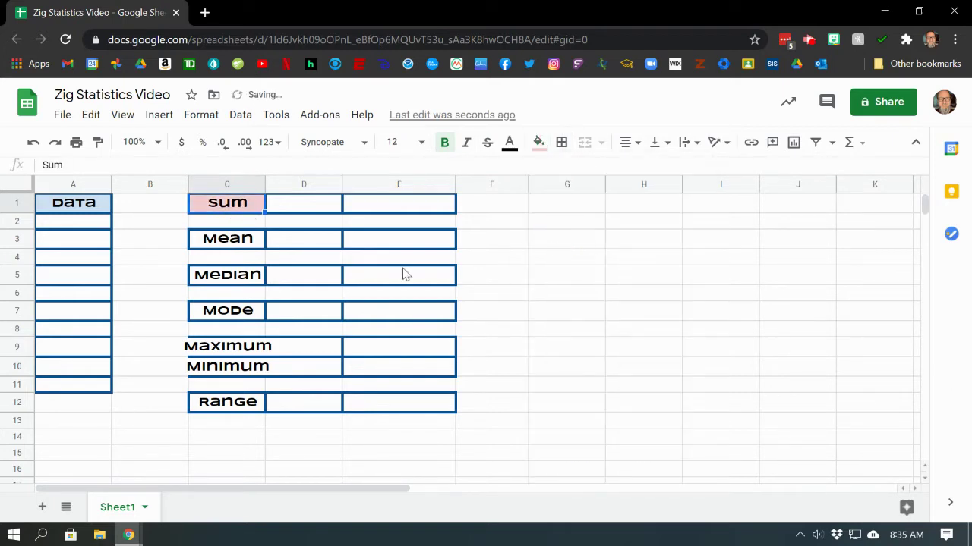
left_click(226, 241)
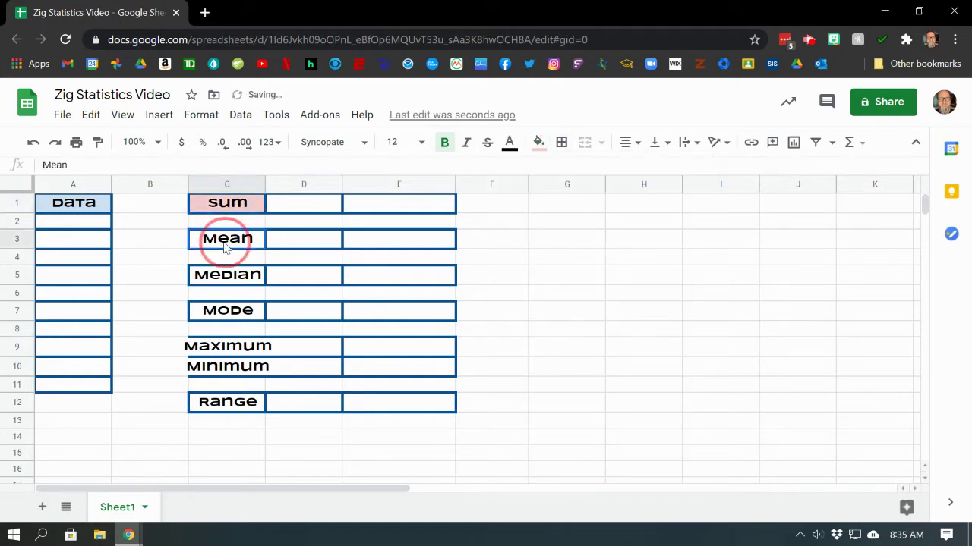
left_click(538, 143)
left_click(576, 230)
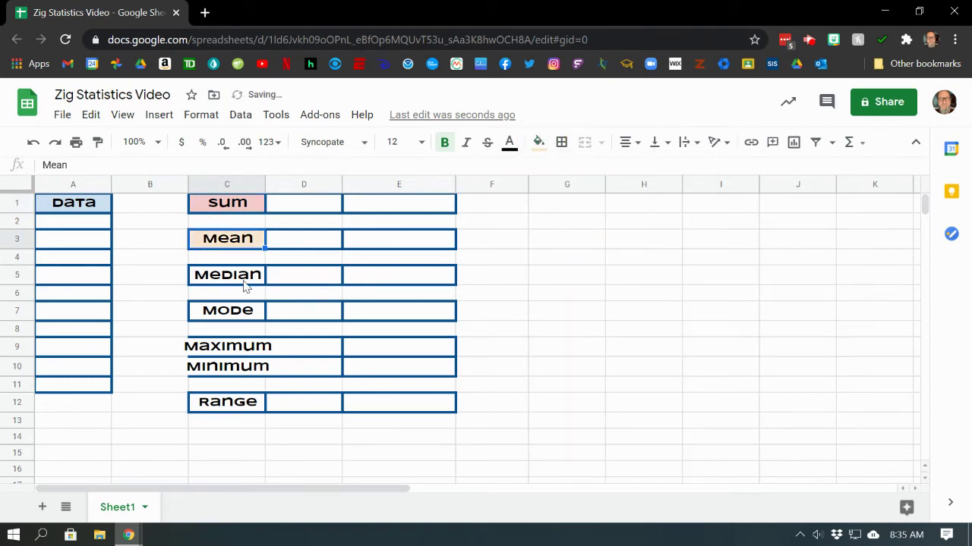
left_click(229, 281)
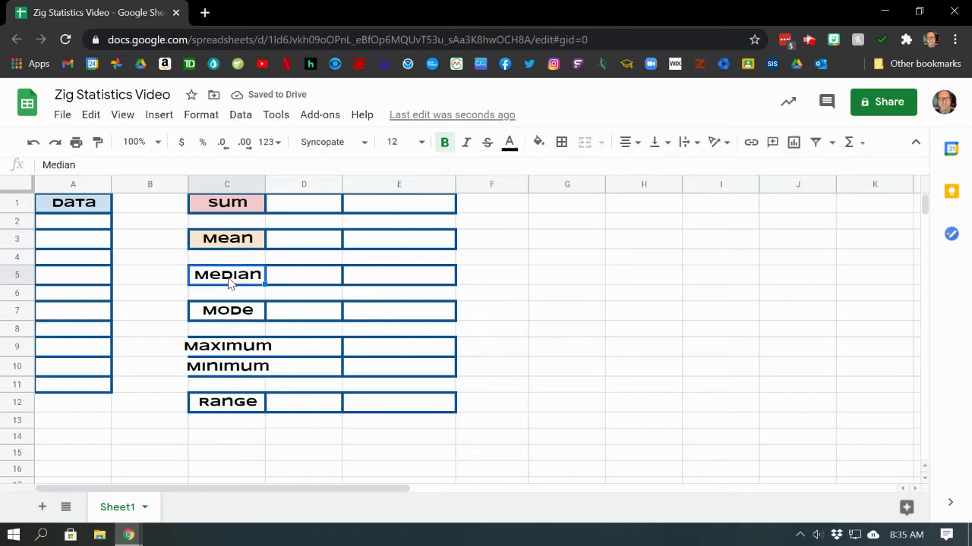
left_click(538, 144)
left_click(594, 237)
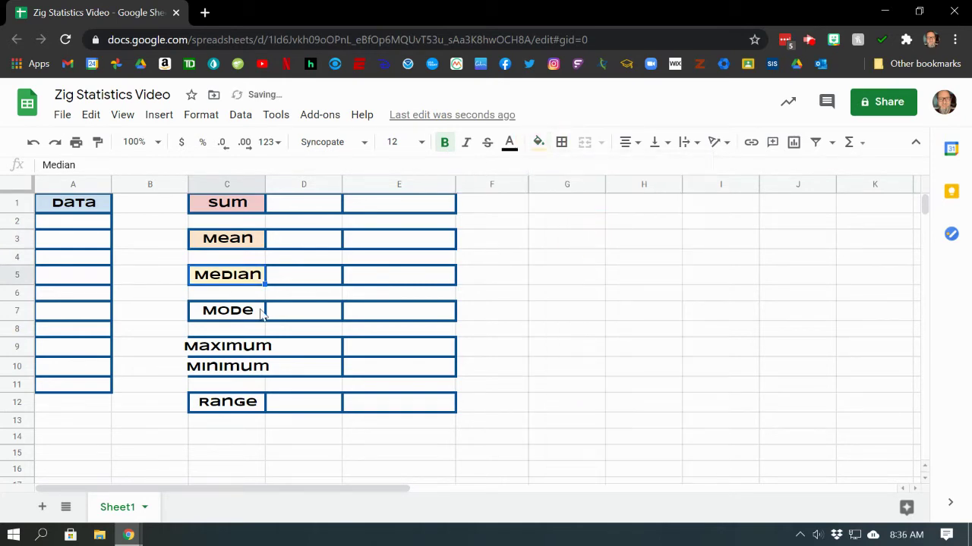
Fill Mode light green, Maximum and Minimum light blue, and Range pale violet.
left_click(212, 311)
left_click(538, 144)
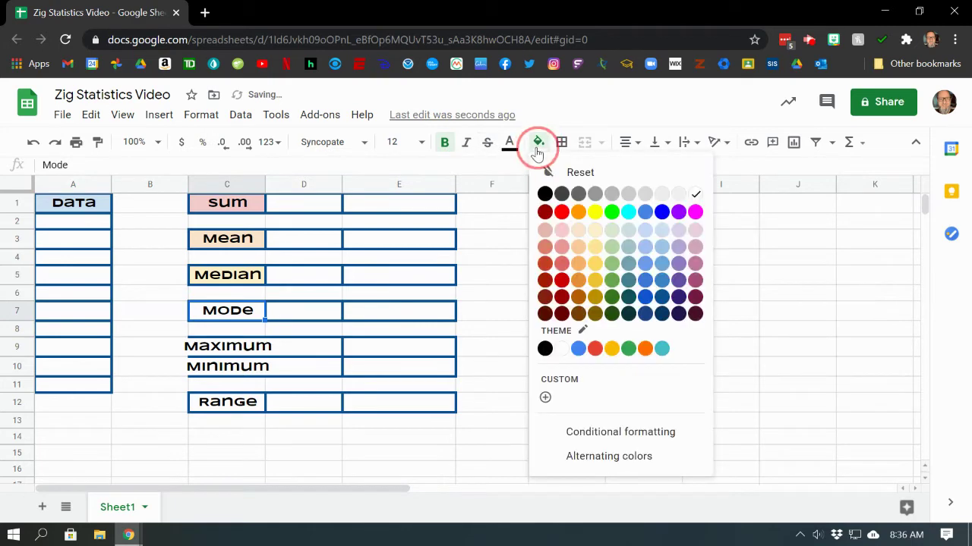
left_click(609, 238)
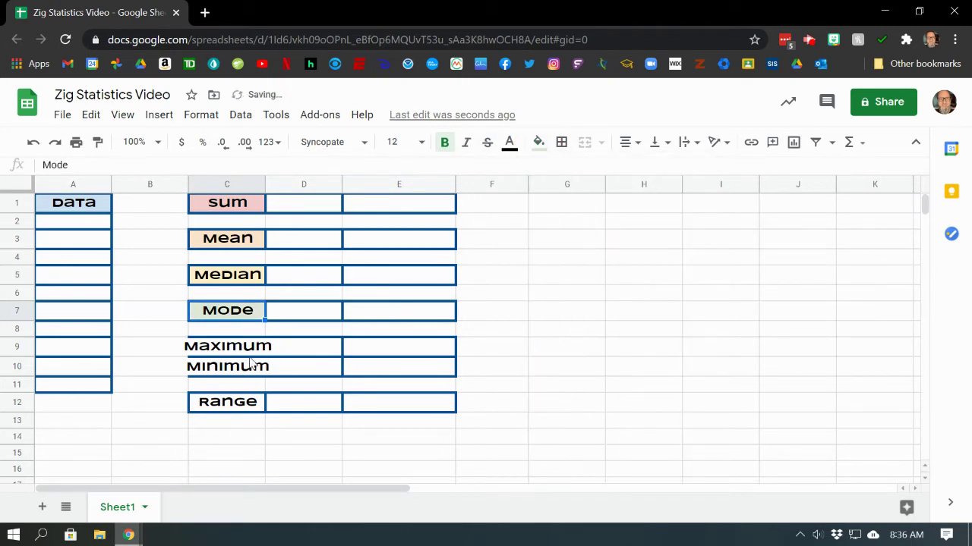
left_click_drag(233, 349, 251, 368)
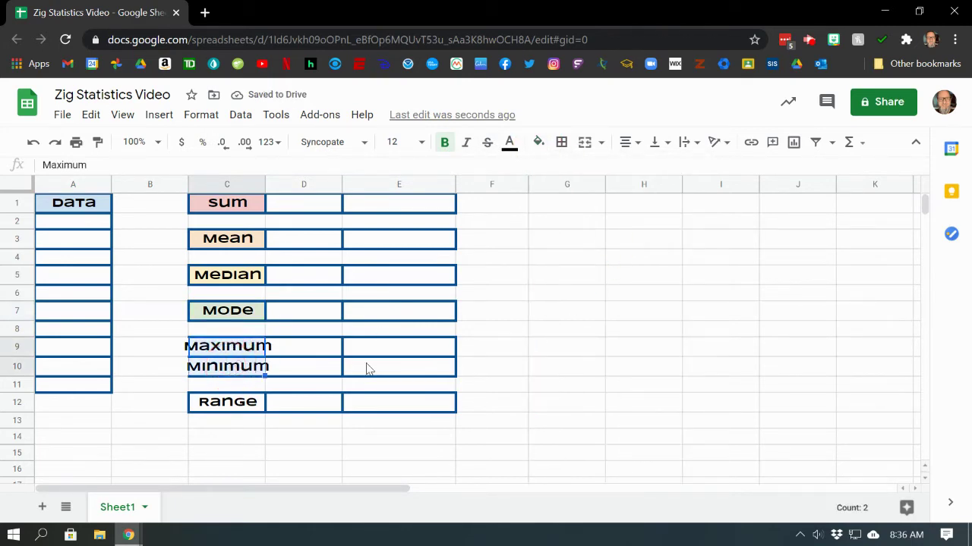
left_click(538, 143)
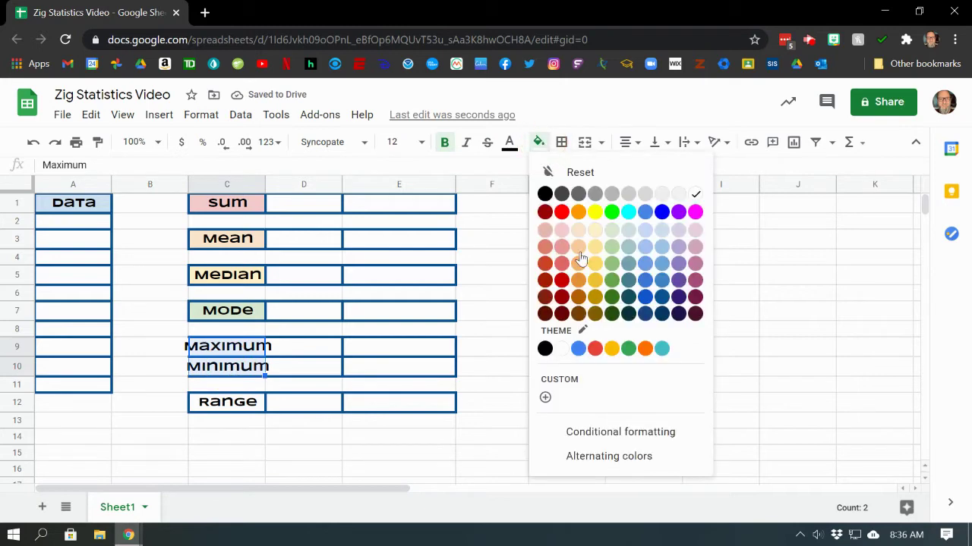
left_click(660, 234)
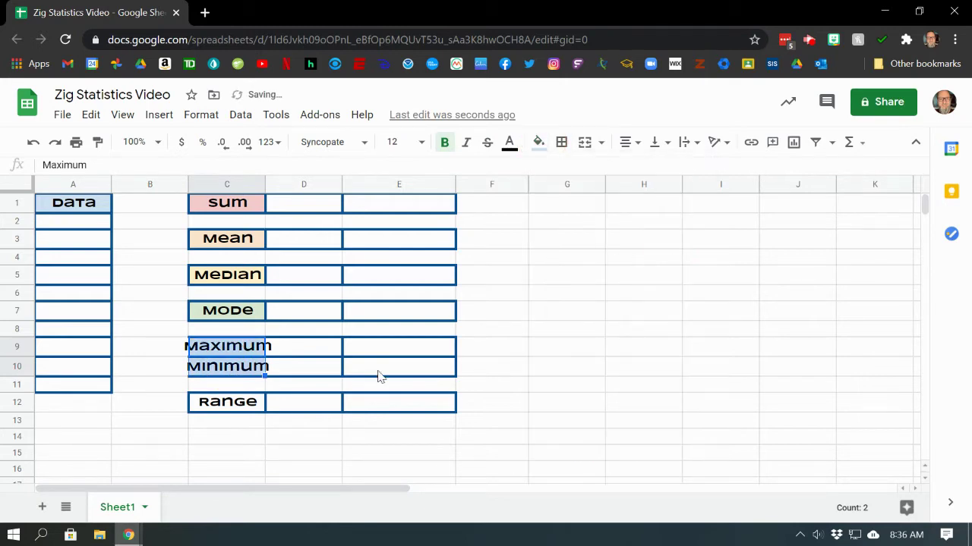
left_click(227, 404)
left_click(539, 142)
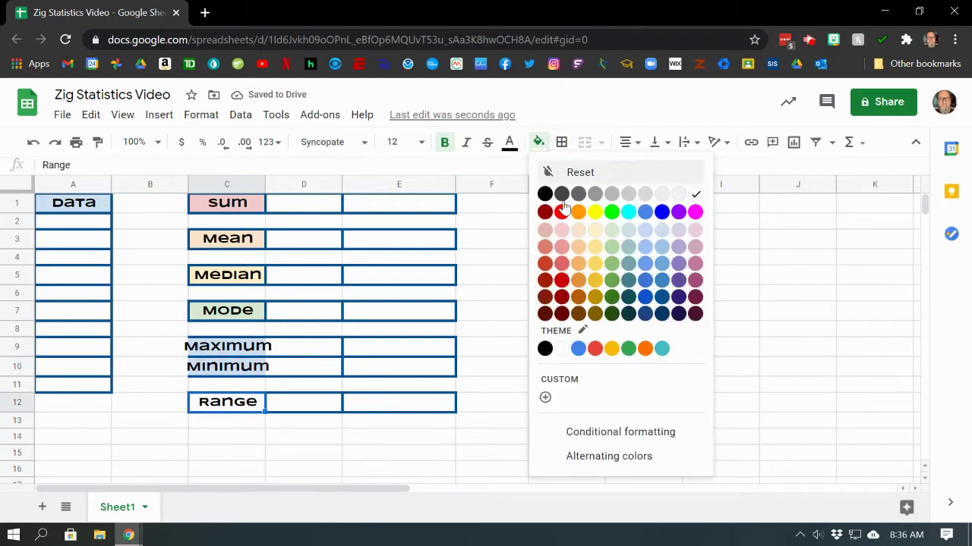
left_click(665, 232)
left_click(599, 411)
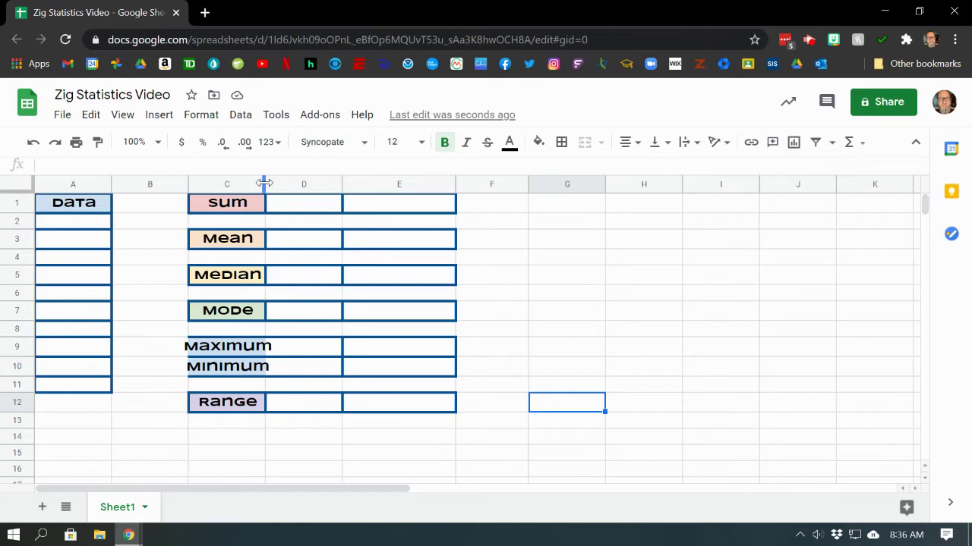
left_click_drag(264, 183, 285, 183)
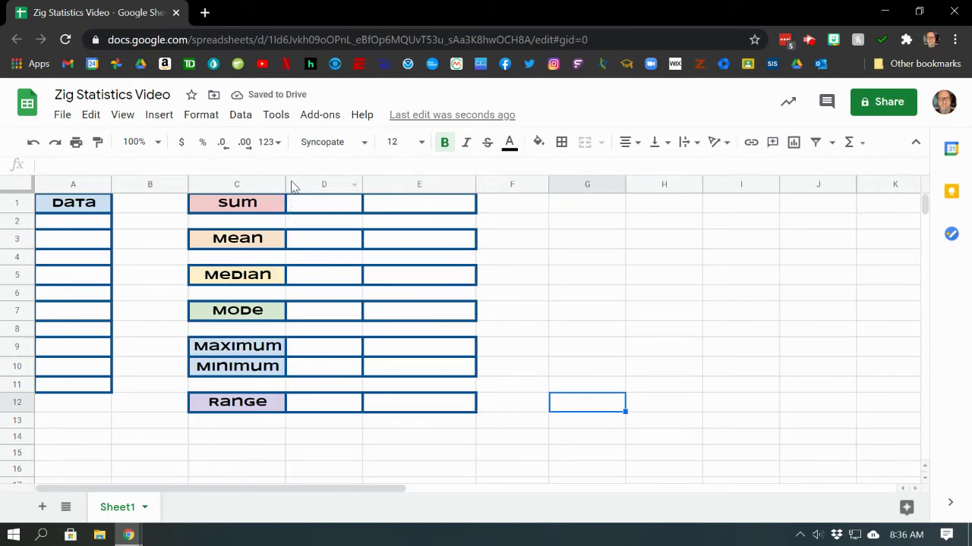
left_click_drag(285, 182, 263, 181)
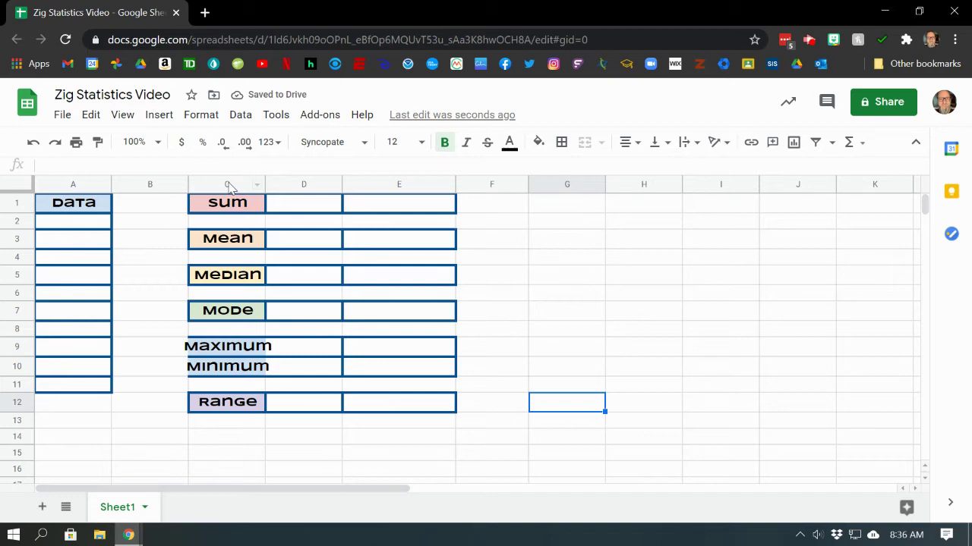
Resize column C with Fit to data so Maximum and Minimum fit fully.
right_click(256, 186)
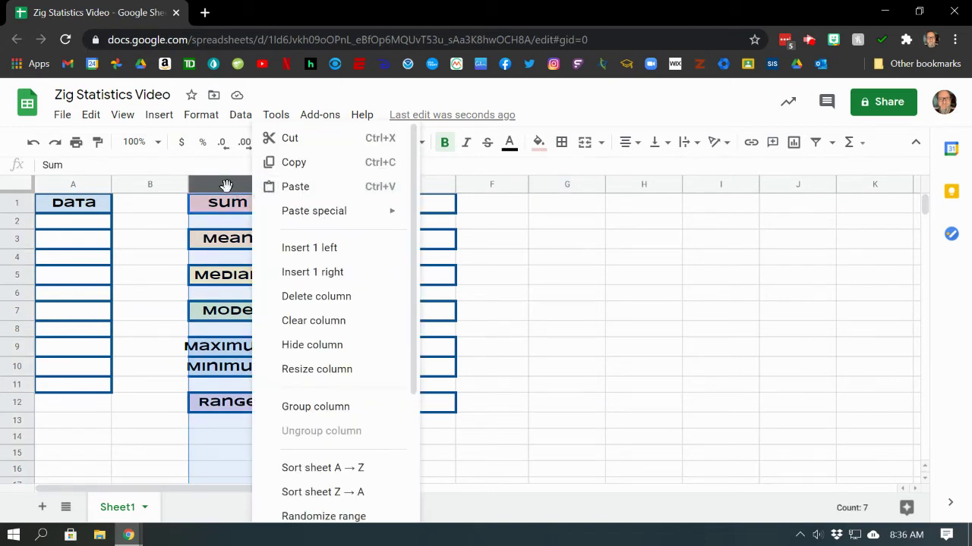
right_click(227, 187)
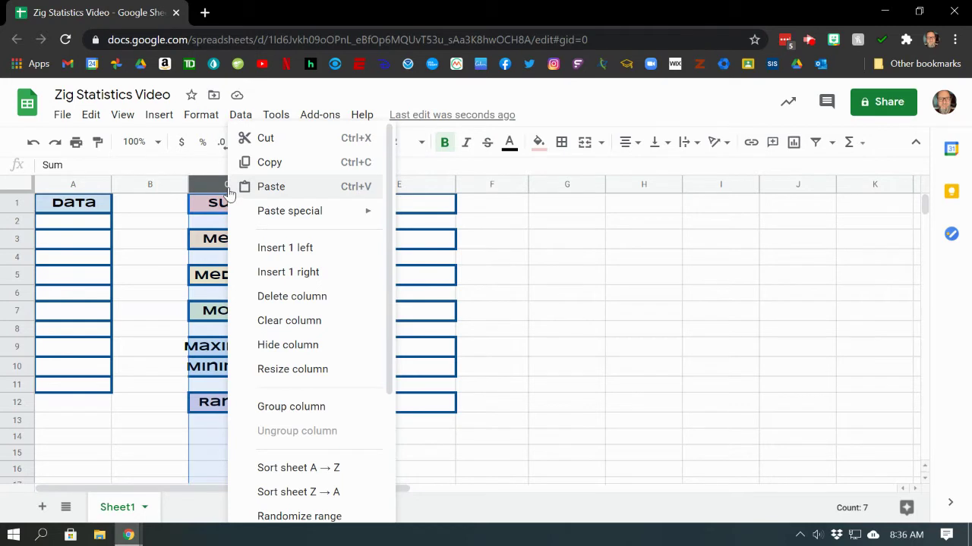
left_click(165, 314)
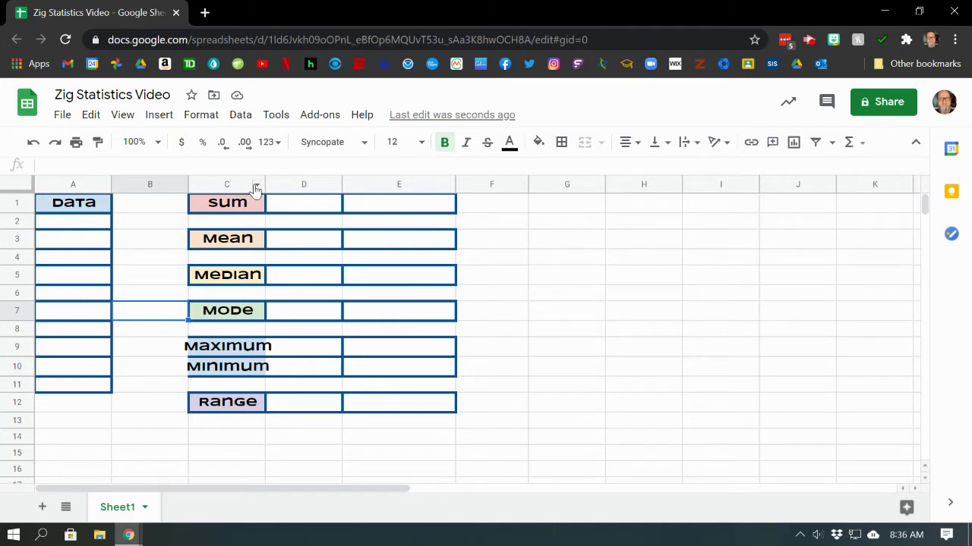
left_click(258, 189)
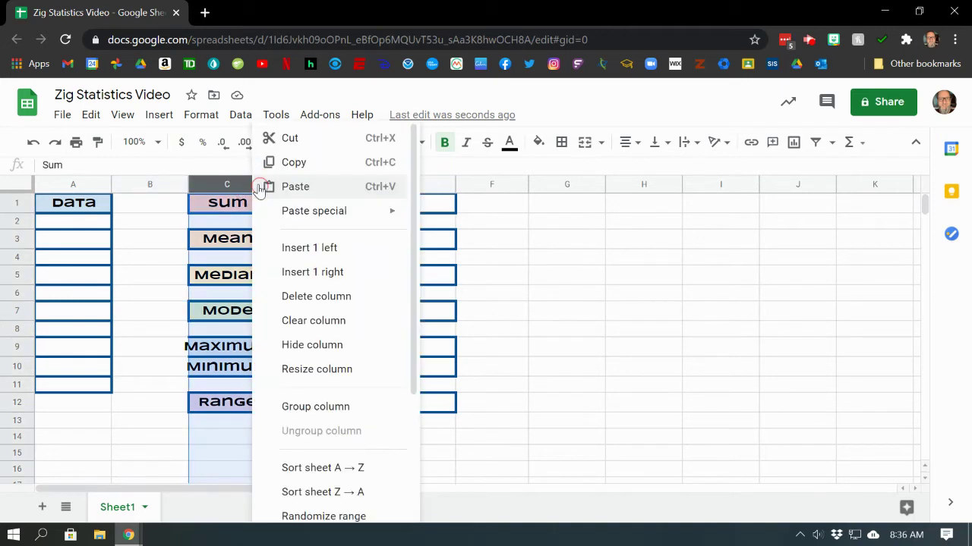
left_click(316, 369)
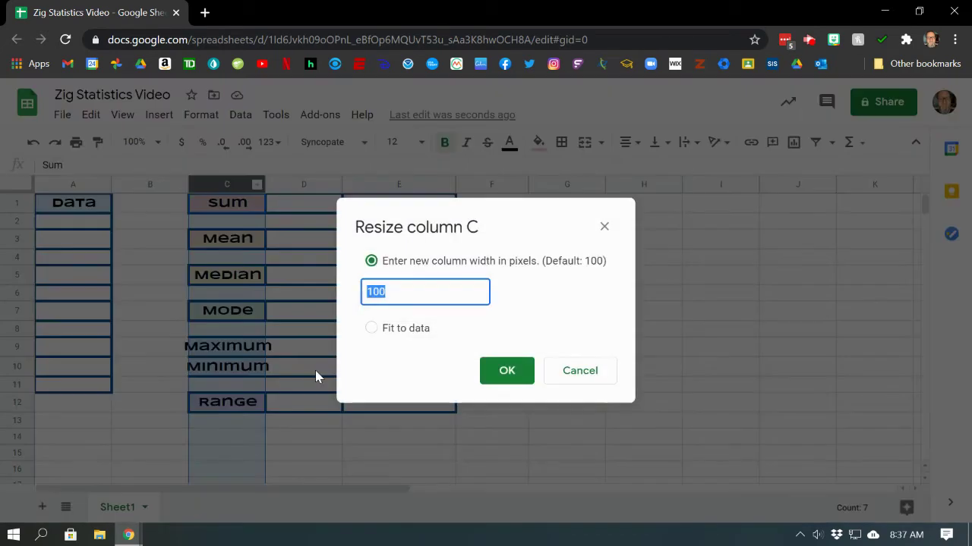
left_click(371, 329)
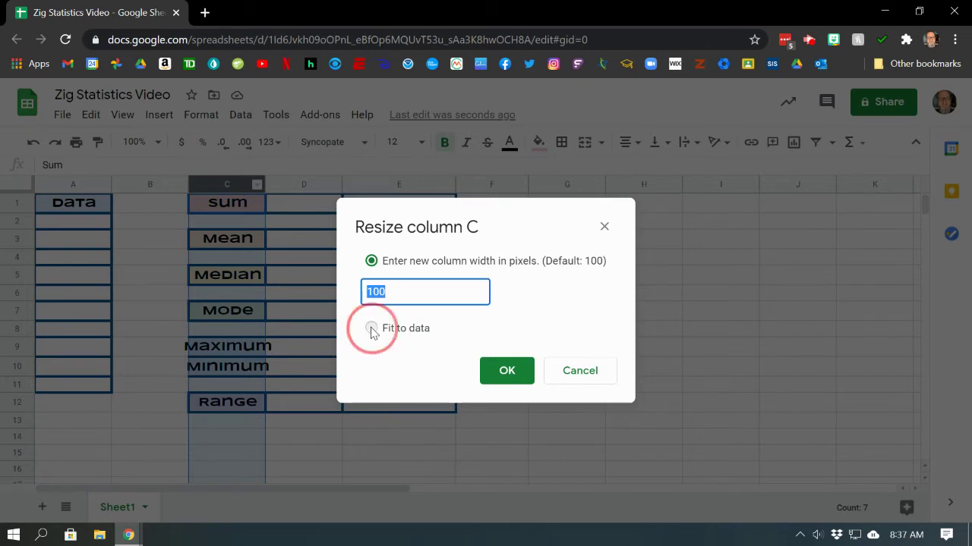
left_click(497, 372)
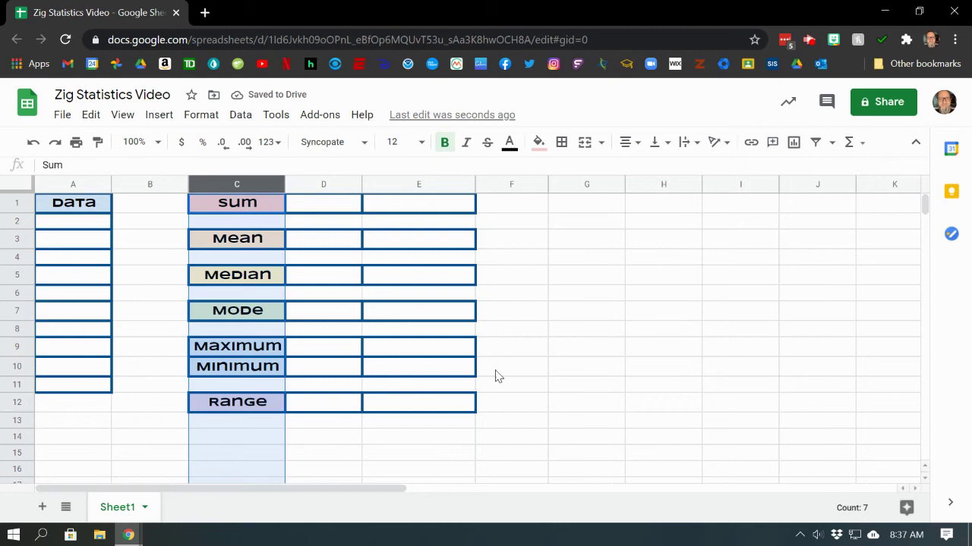
left_click(564, 355)
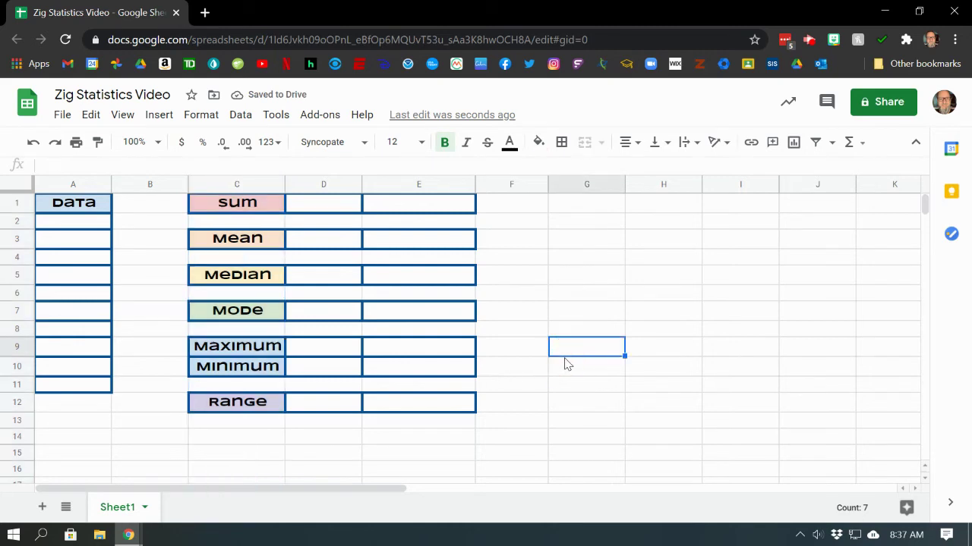
Describe Sum, Mean and Median in E1, E3, E5 as 'Add the numbers', 'Average', 'Middle'.
left_click(399, 212)
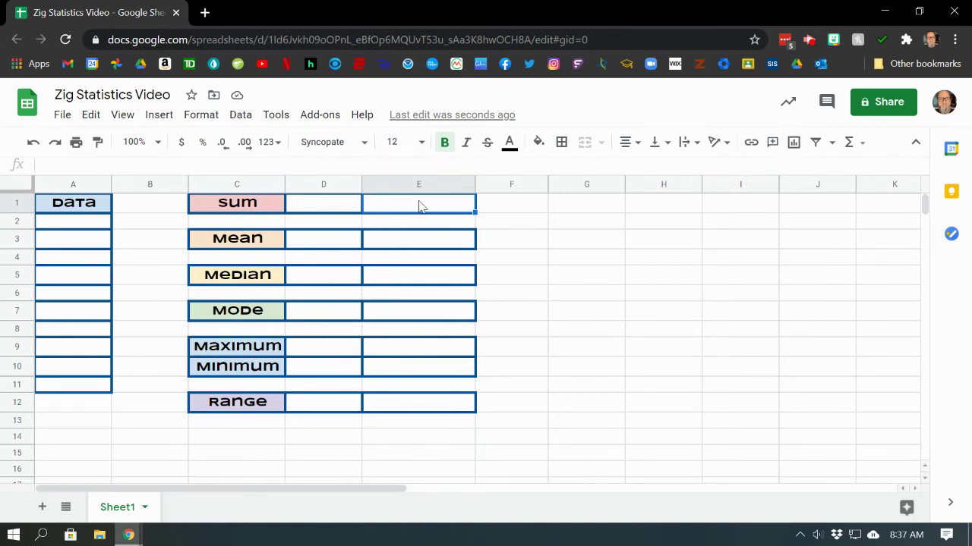
type("Add ")
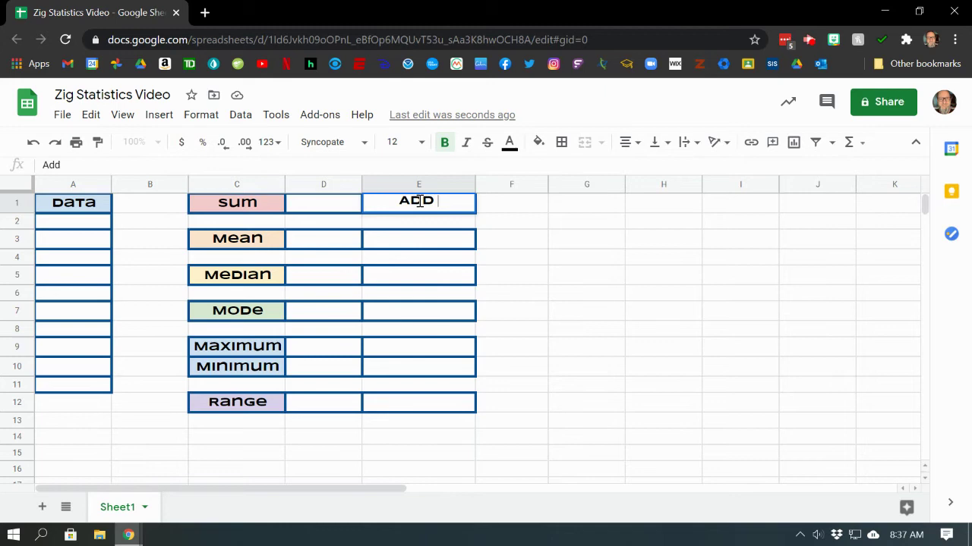
type("the numbers")
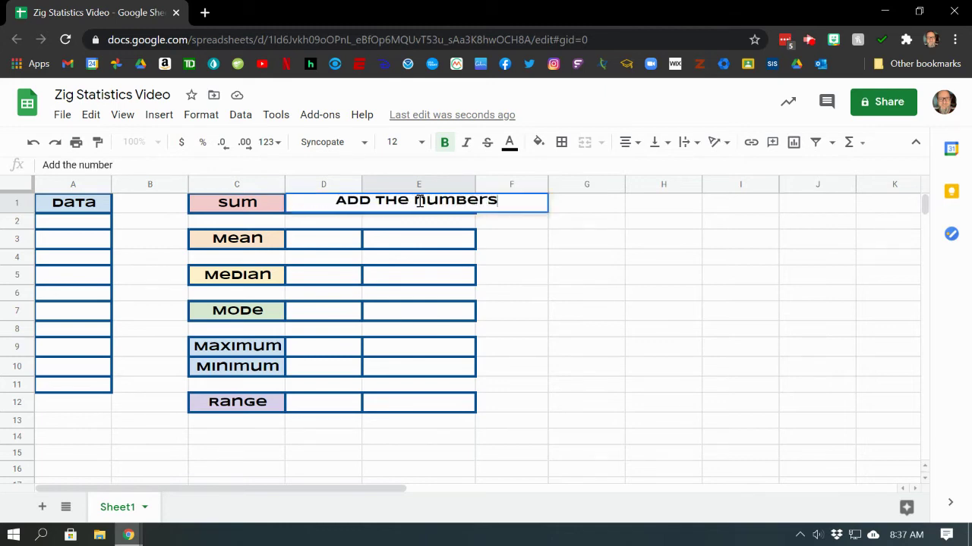
key("Return")
key("Down")
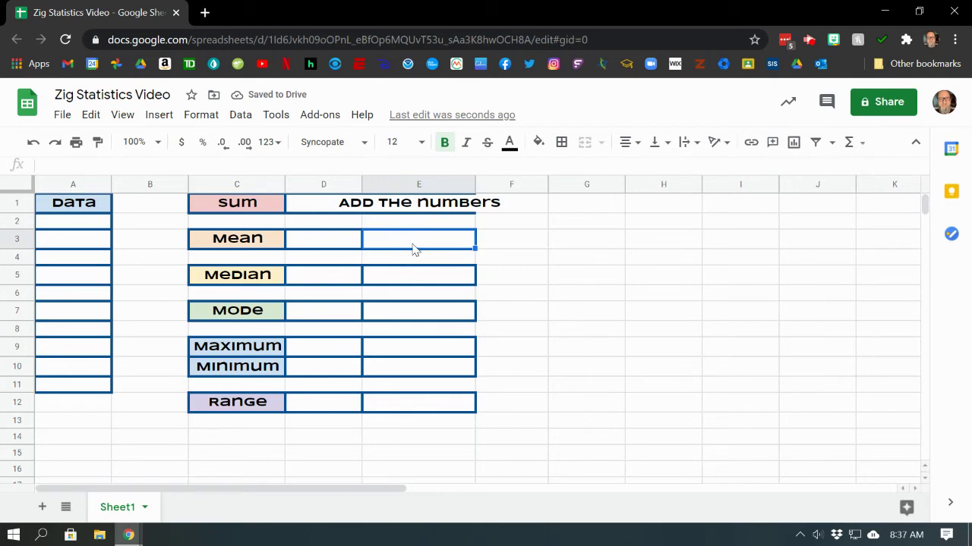
type("Average")
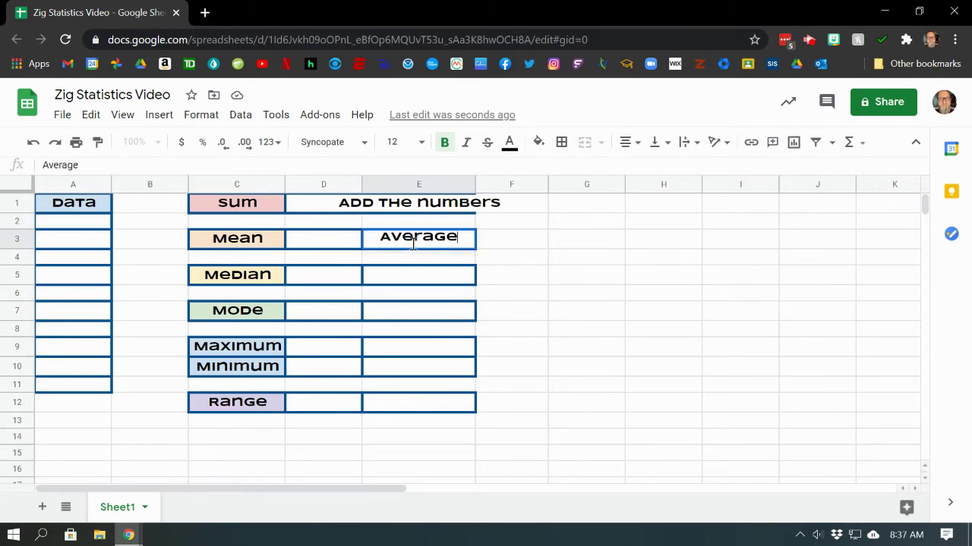
left_click(422, 277)
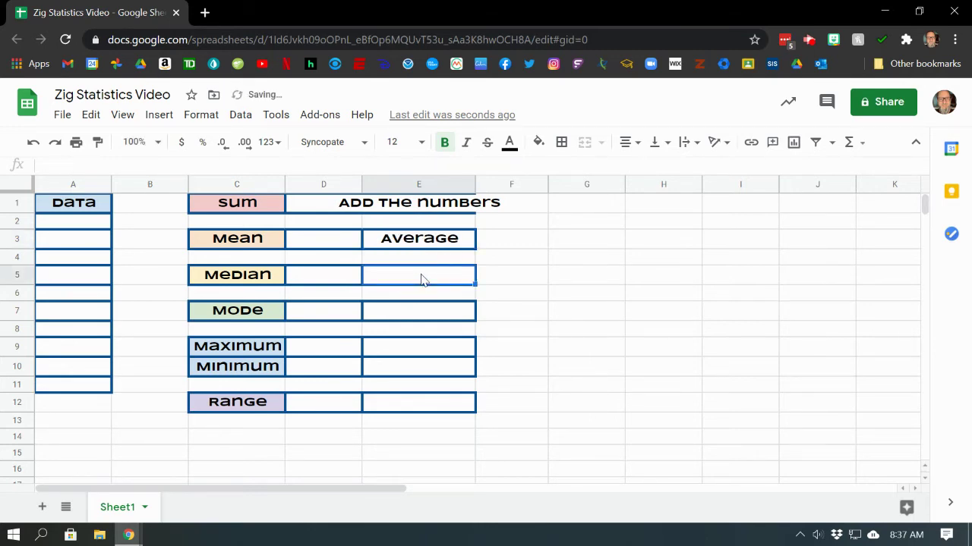
type("Middle")
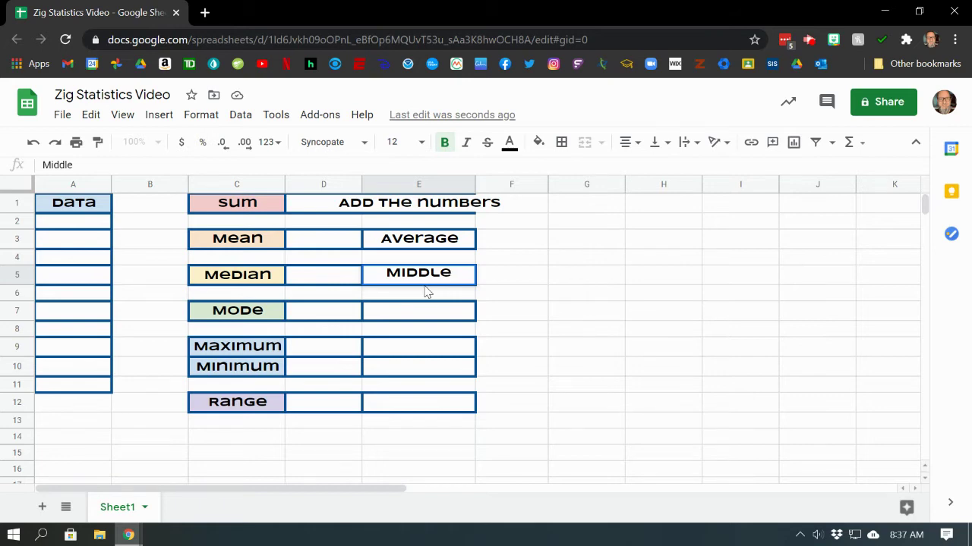
left_click(423, 312)
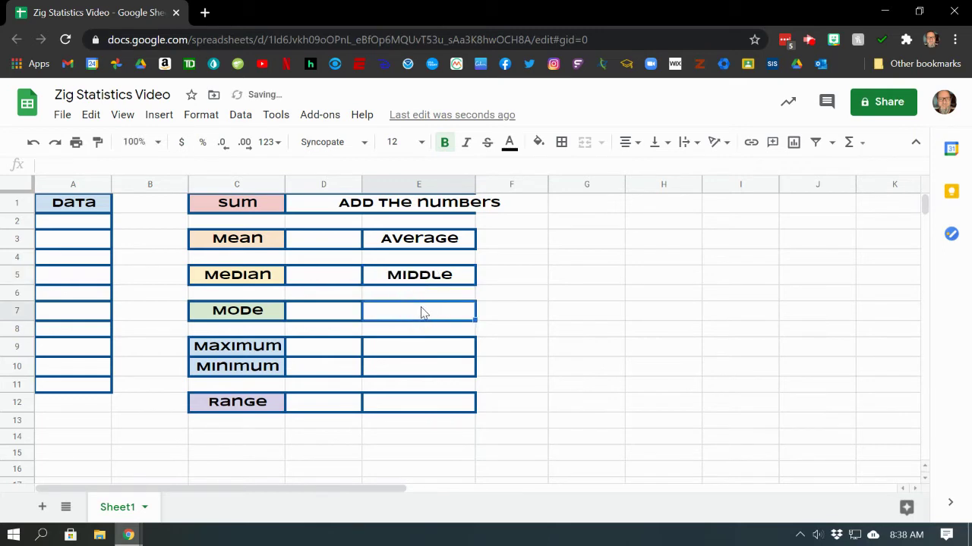
Enter 'Mode', 'Largest', 'Smallest' and 'Large - small' in E7, E9, E10 and E12.
type("Mode")
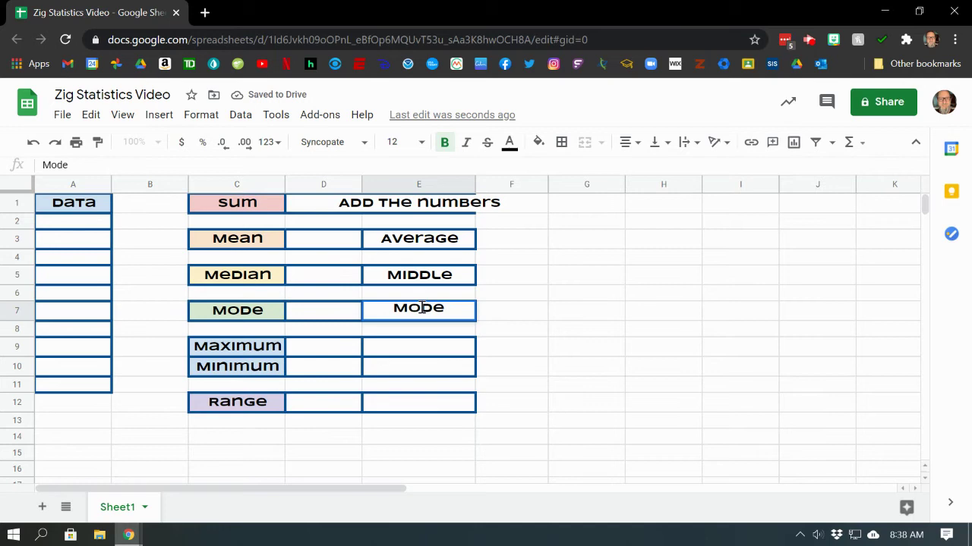
left_click(425, 351)
type("Largest")
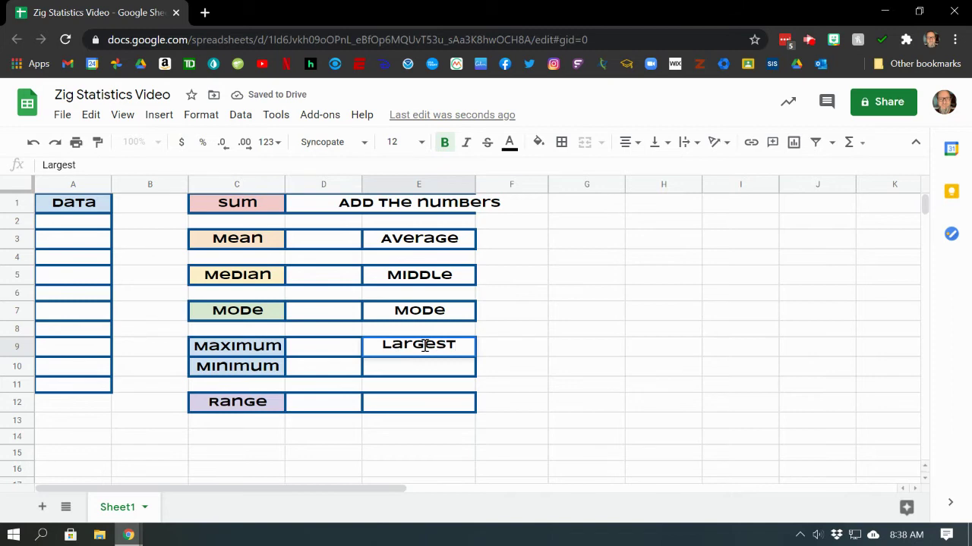
left_click(408, 368)
type("Sm")
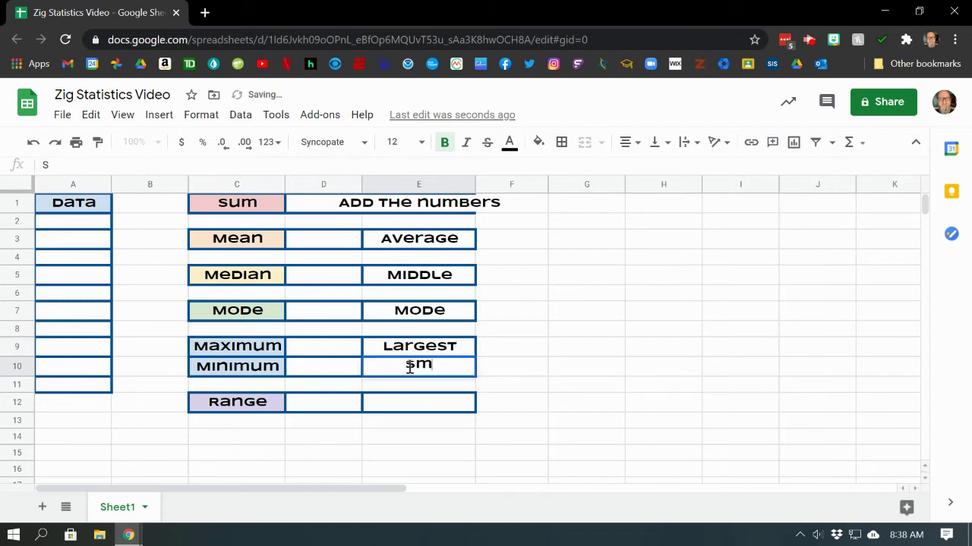
type("allest")
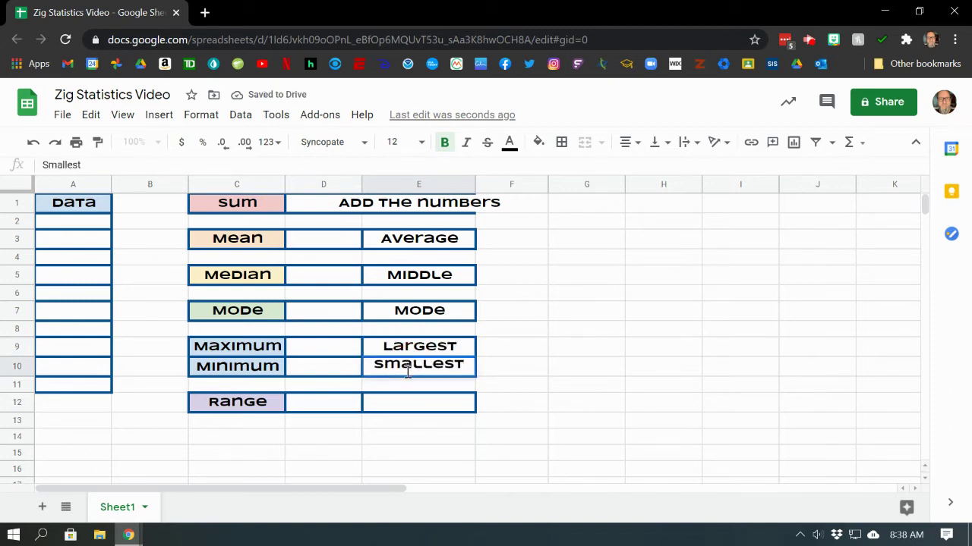
left_click(410, 410)
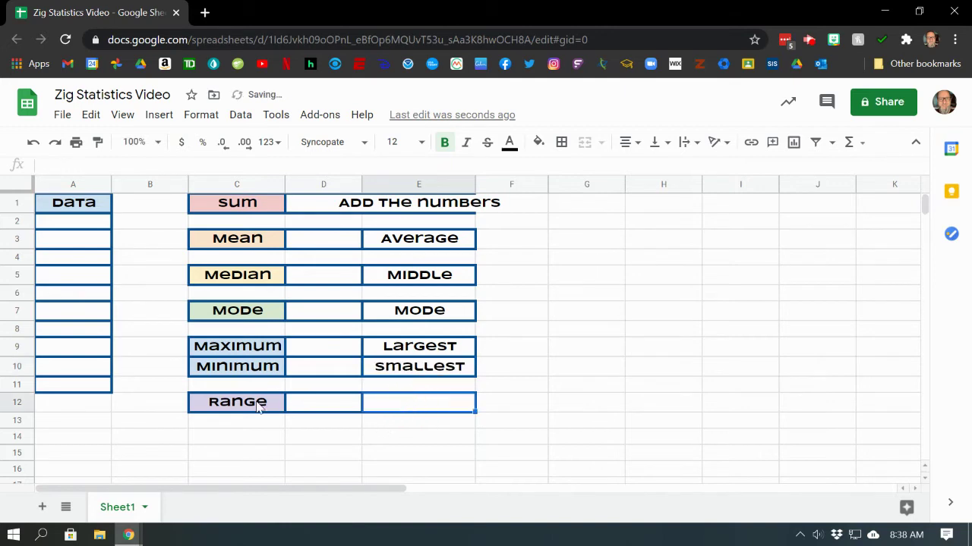
left_click(437, 406)
type("Lar")
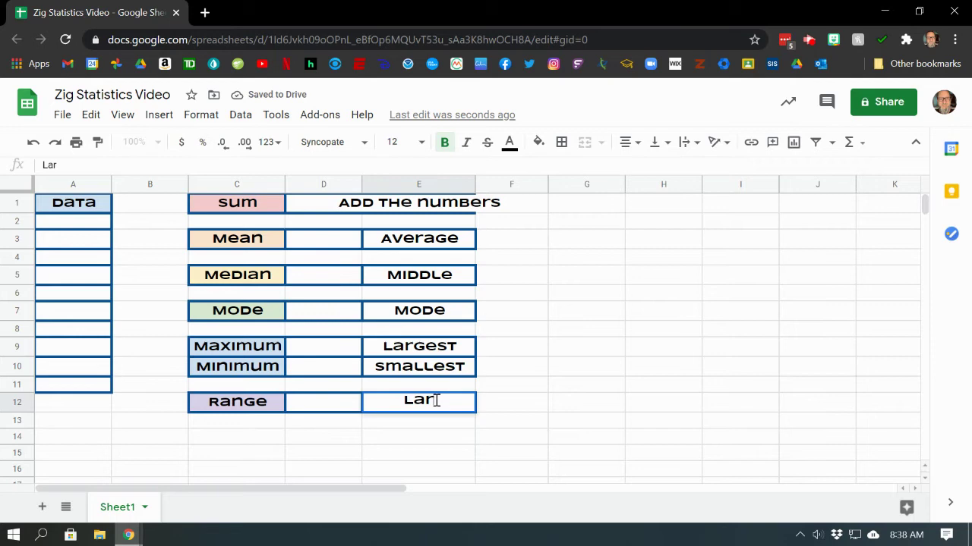
type("ge -")
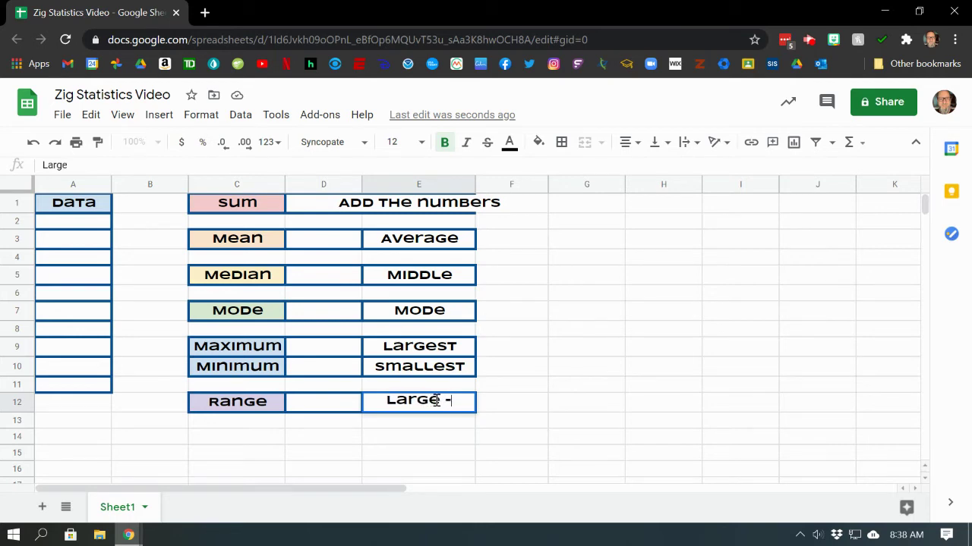
type(" sma")
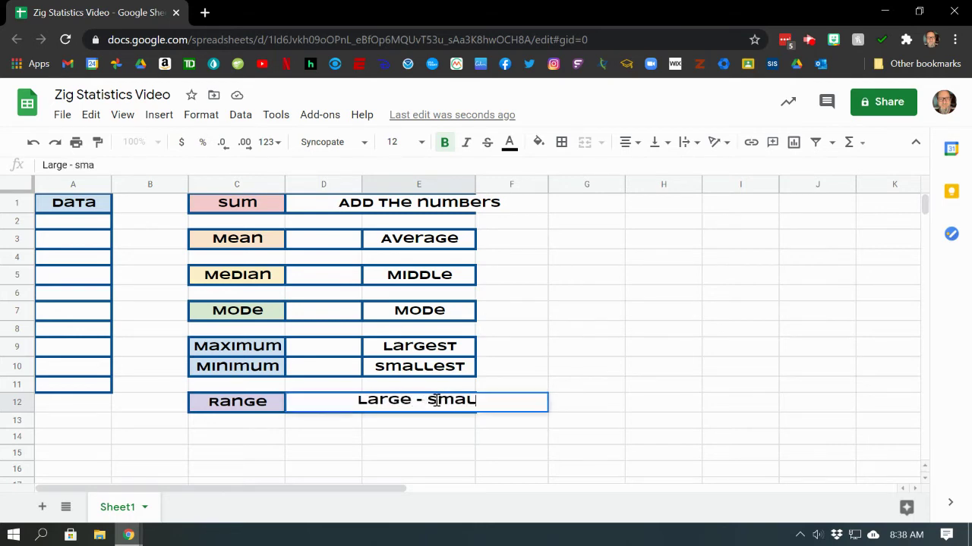
type("ll")
left_click(664, 369)
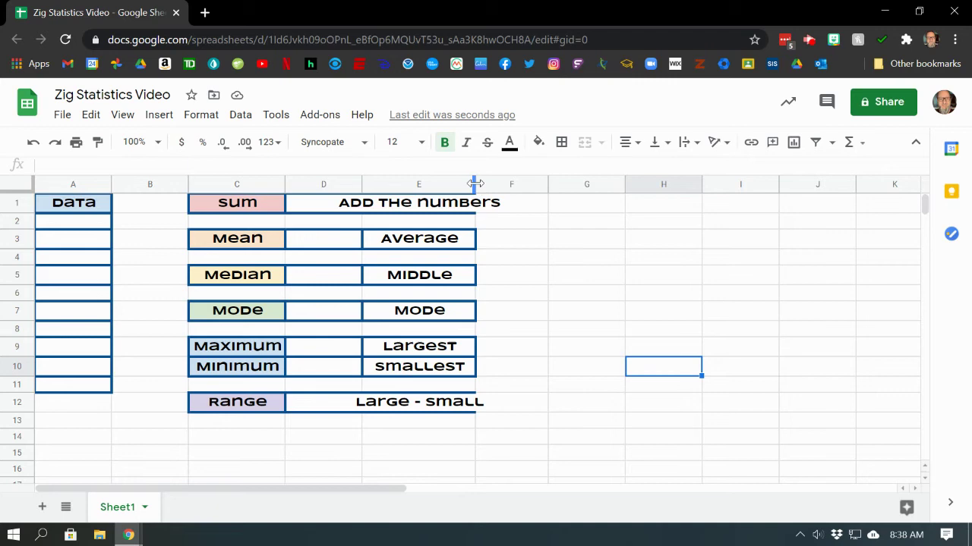
Widen column E and fit it to data so 'Add the numbers' fits its box.
left_click_drag(470, 184, 505, 181)
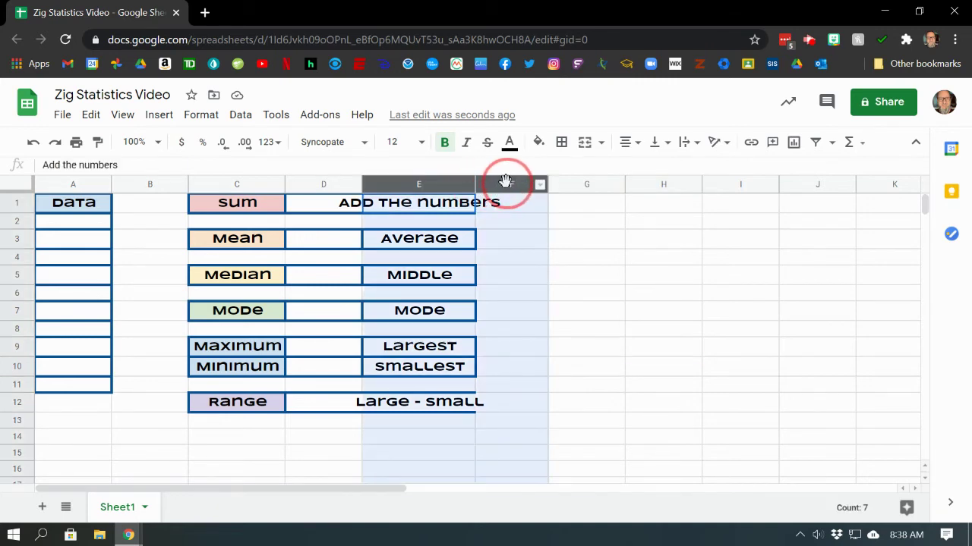
left_click(584, 286)
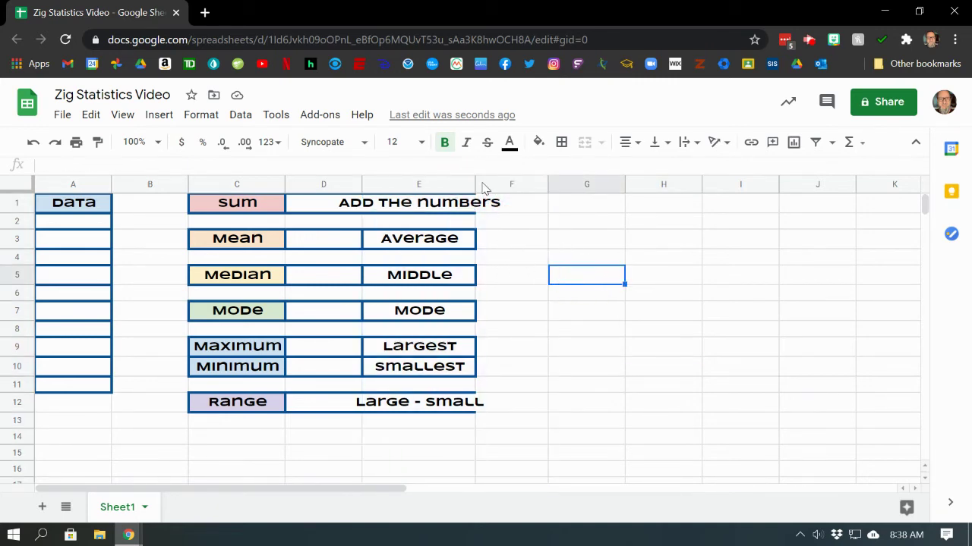
left_click_drag(476, 184, 526, 183)
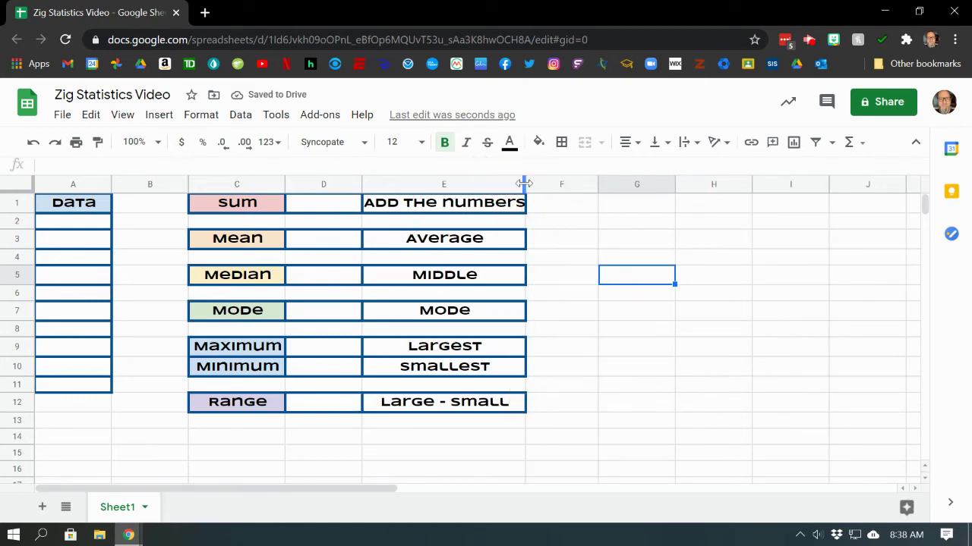
left_click_drag(526, 185, 551, 185)
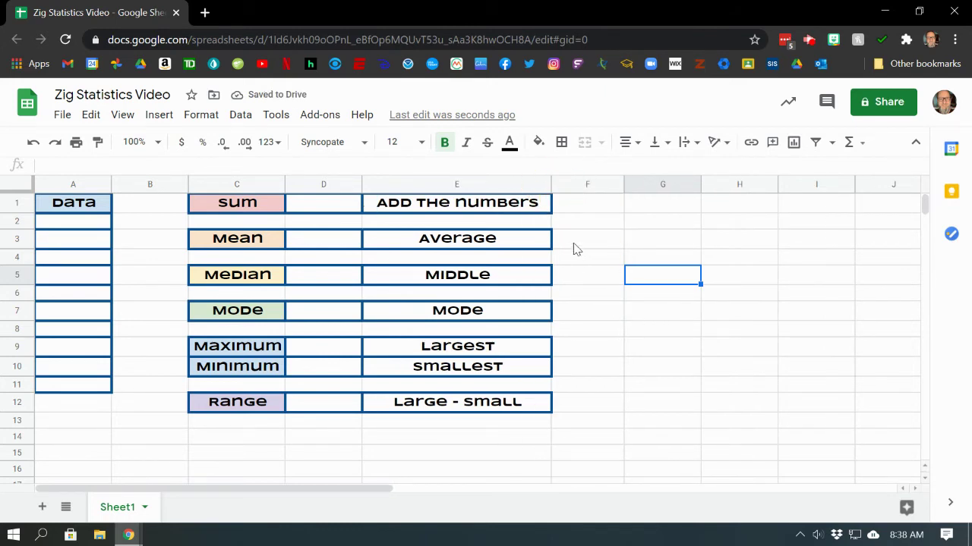
right_click(463, 186)
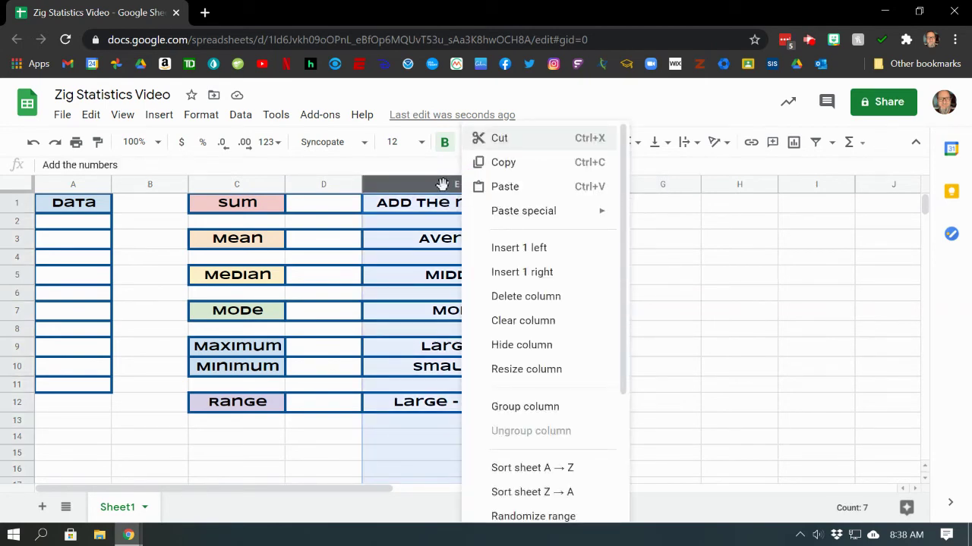
left_click_drag(677, 291, 667, 275)
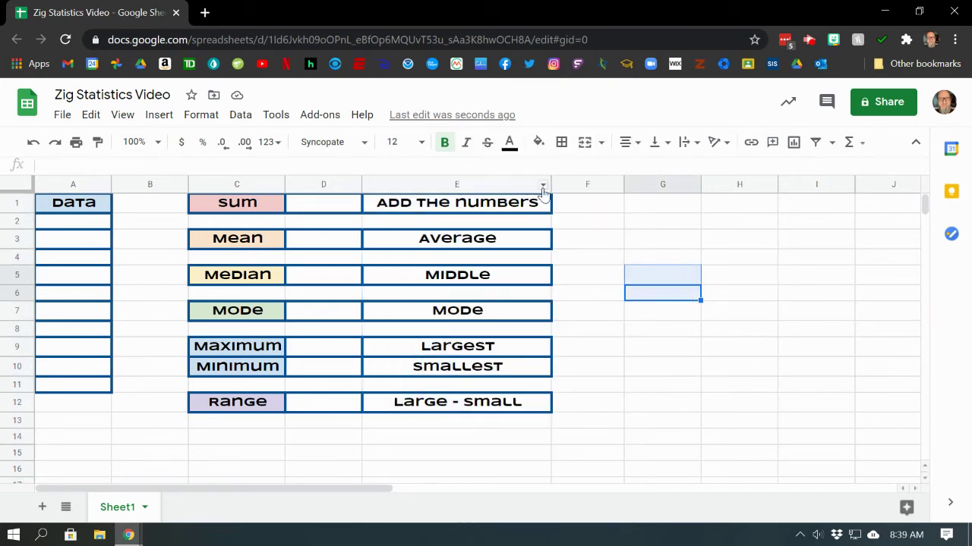
right_click(543, 189)
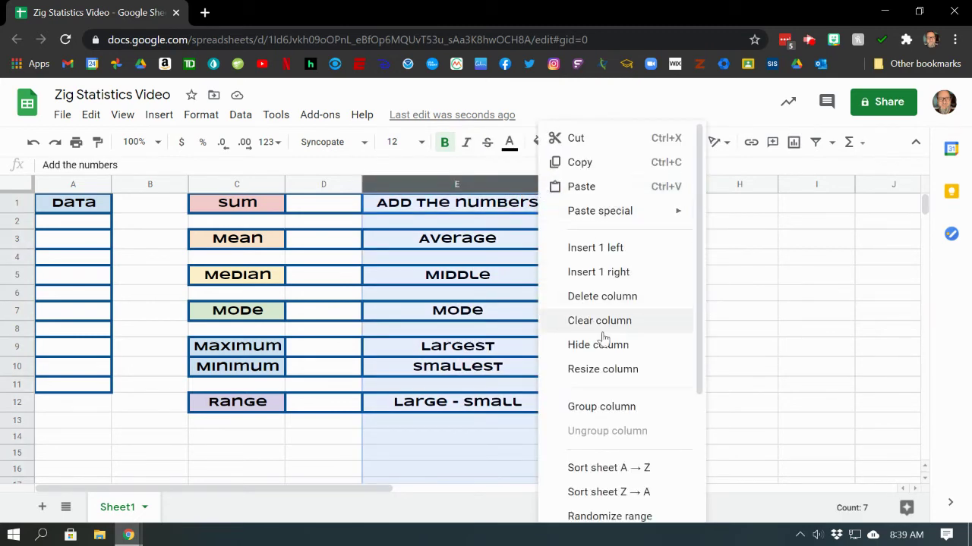
left_click(610, 372)
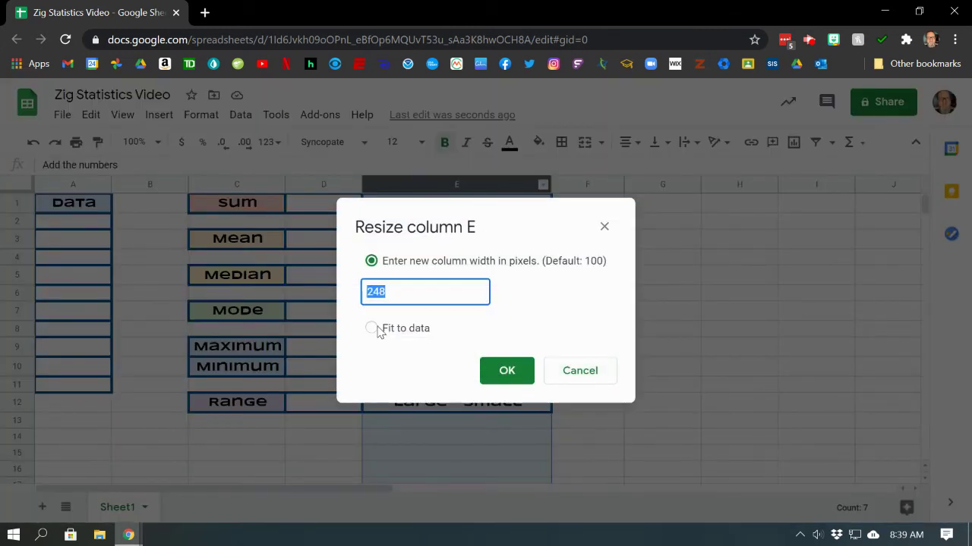
left_click(371, 328)
left_click(507, 372)
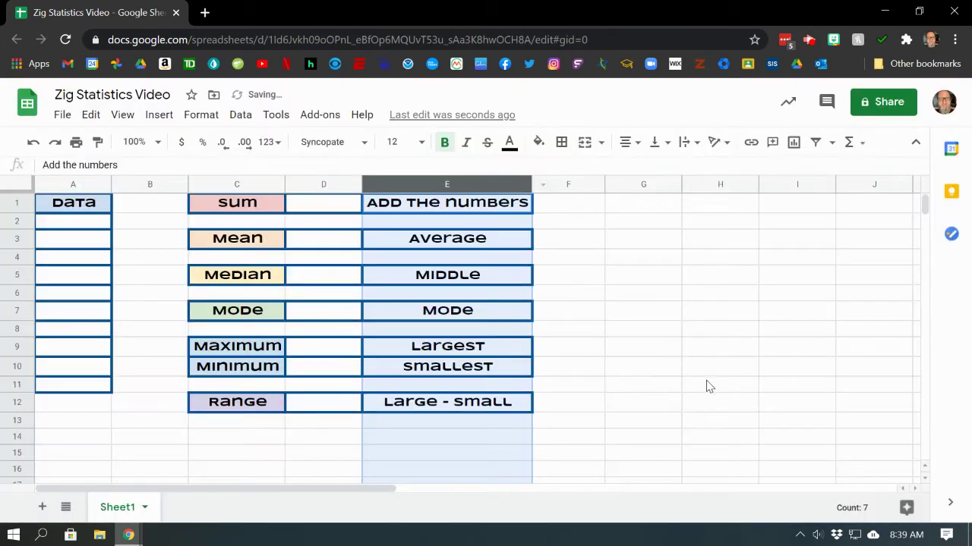
left_click(699, 352)
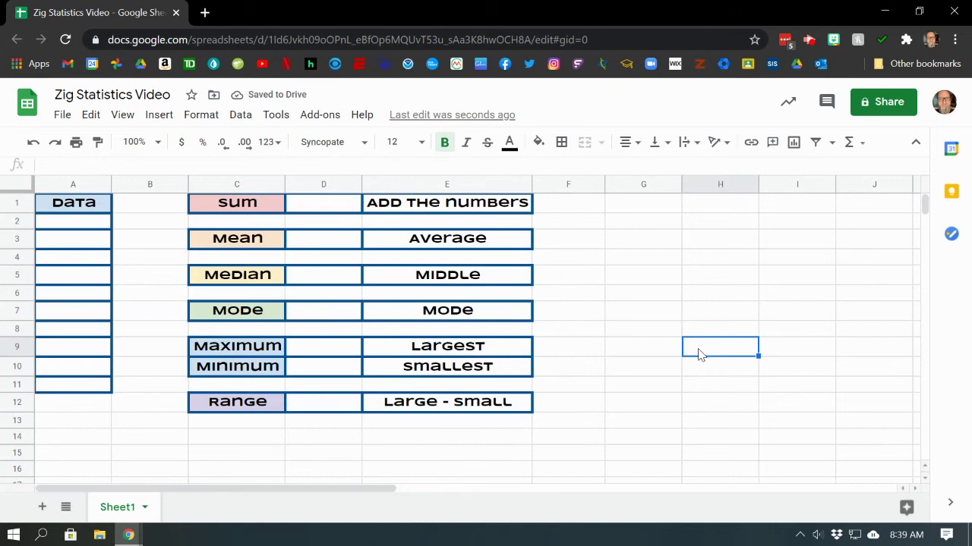
Fill E1 light pink, E3 light orange and E5 light yellow to match Sum, Mean and Median.
left_click(433, 206)
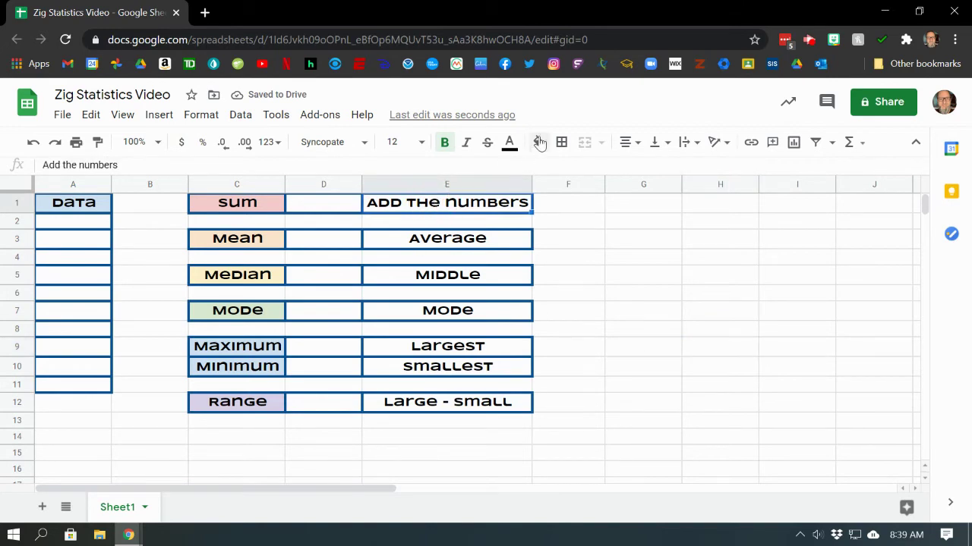
left_click(539, 142)
left_click(561, 230)
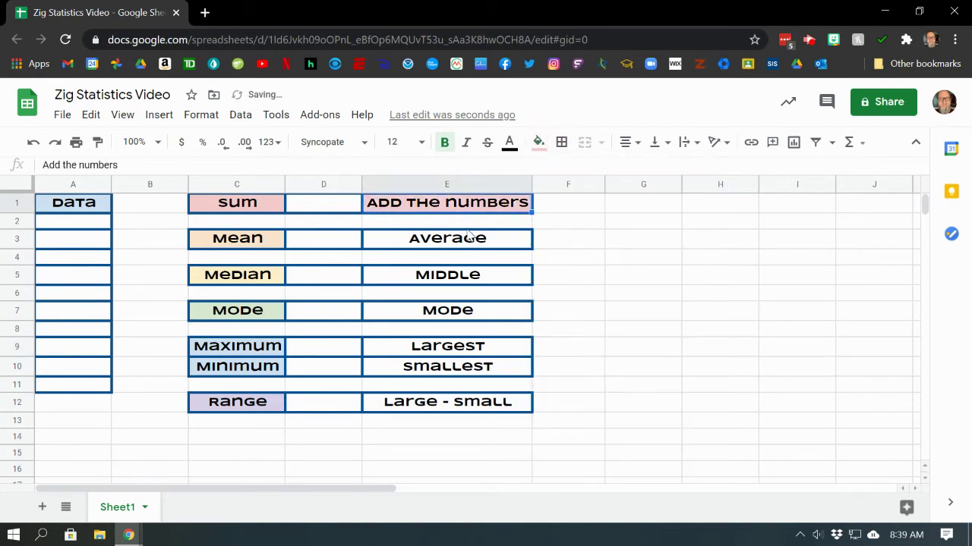
left_click(471, 239)
left_click(538, 142)
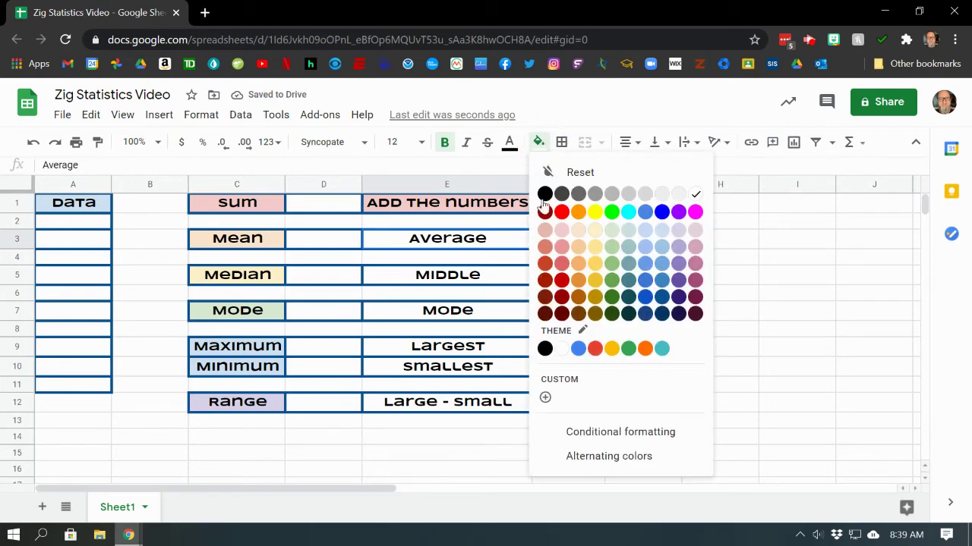
left_click(580, 237)
left_click(467, 277)
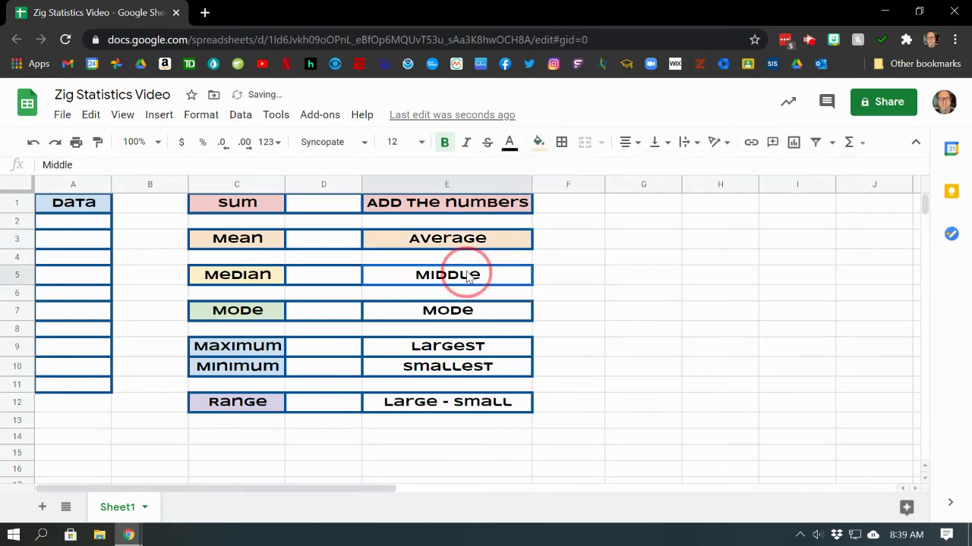
left_click(539, 143)
left_click(595, 230)
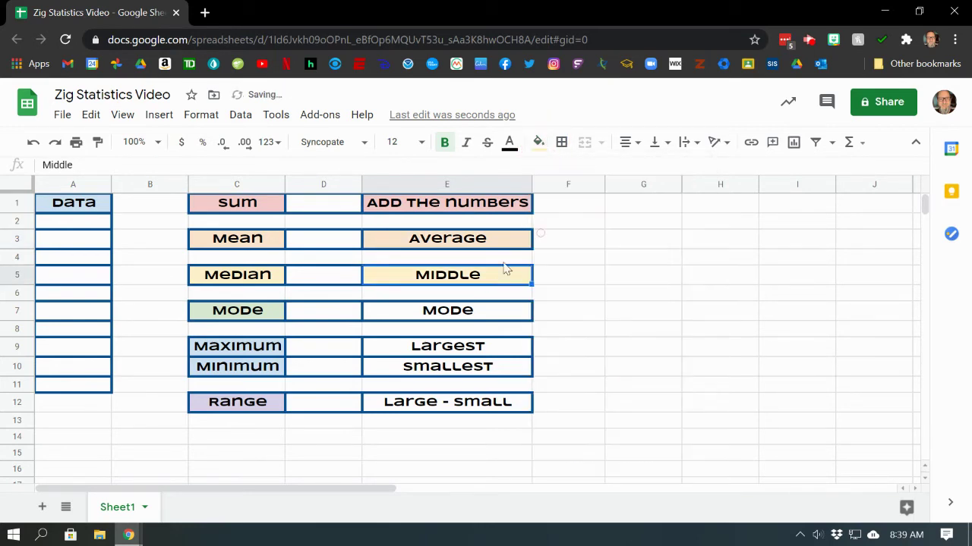
Fill E7 light green, E9:E10 light blue and E12 light purple to match Mode, Maximum/Minimum and Range.
left_click(482, 311)
left_click(538, 142)
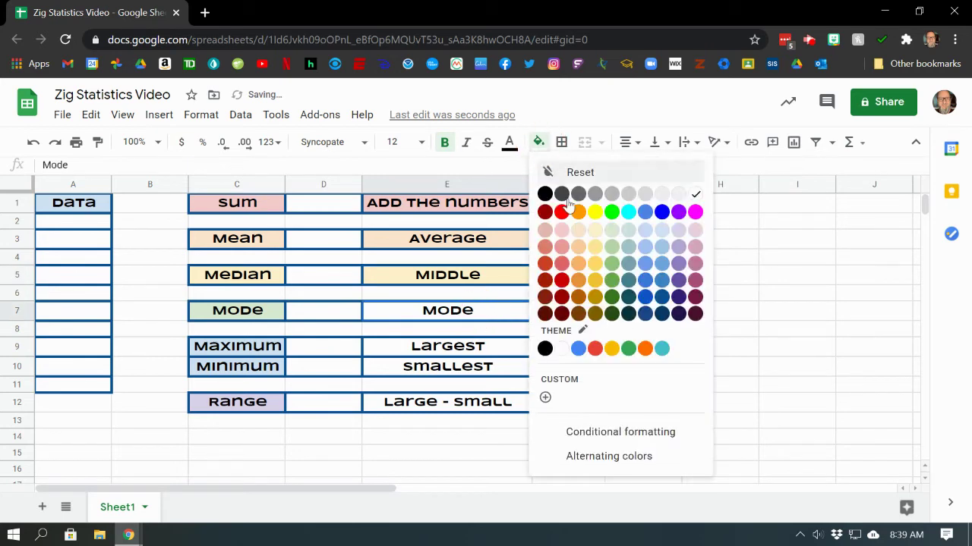
left_click(612, 240)
left_click_drag(510, 349, 506, 373)
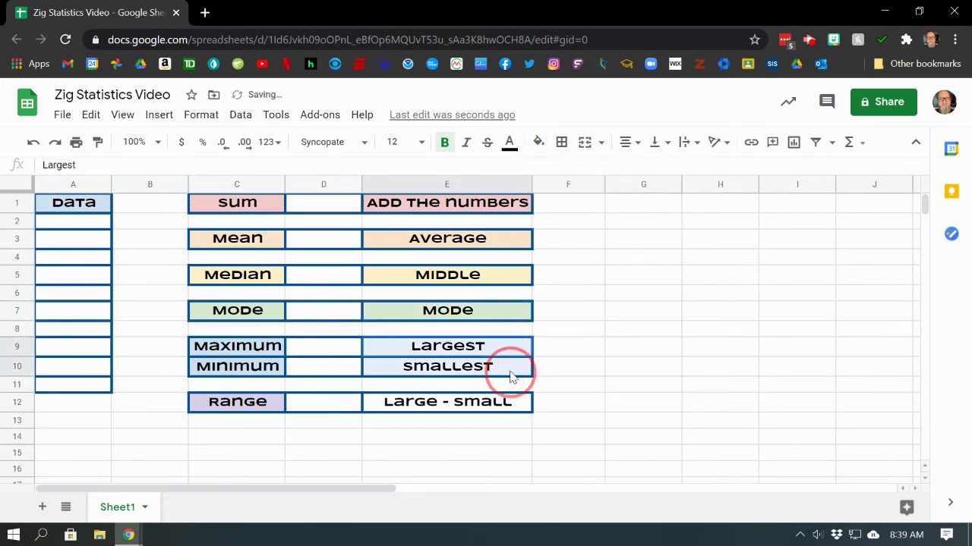
left_click(536, 142)
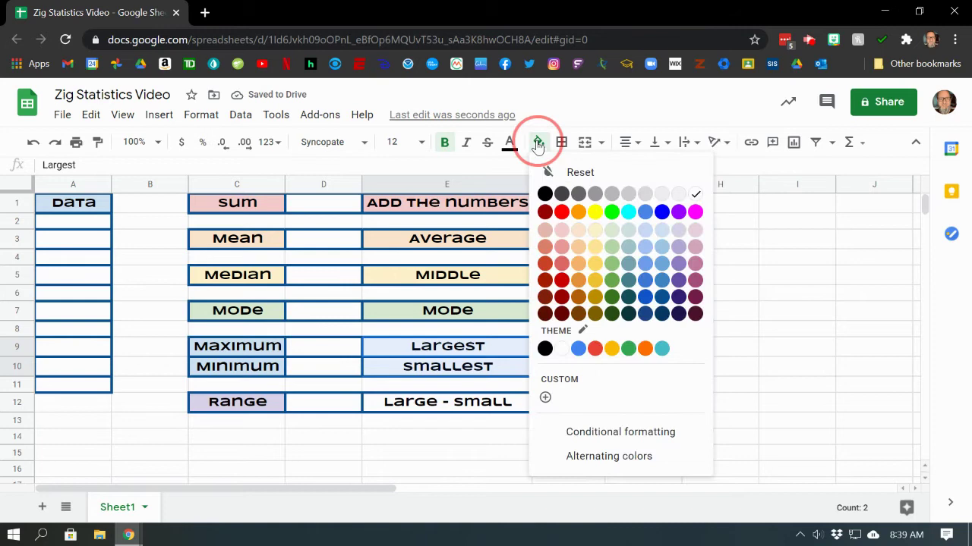
left_click(659, 232)
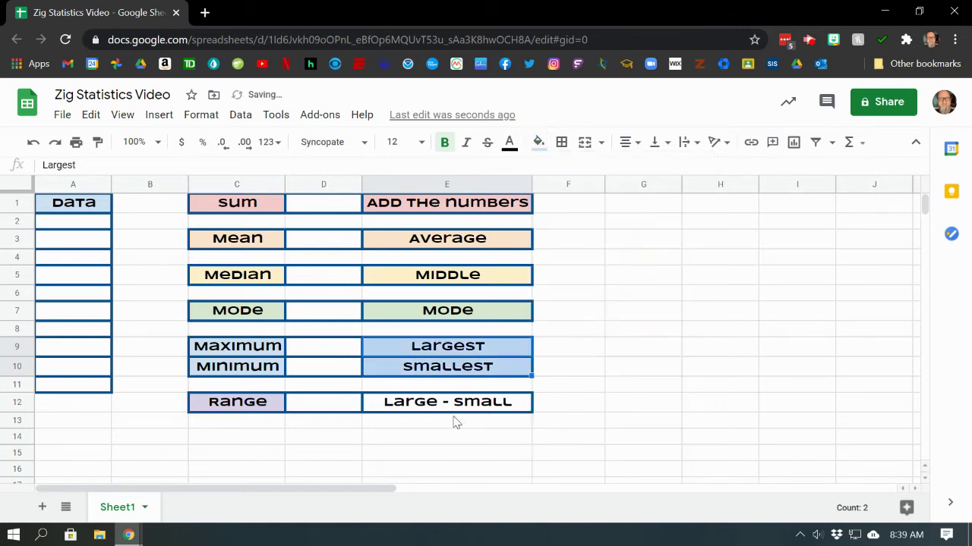
left_click(467, 410)
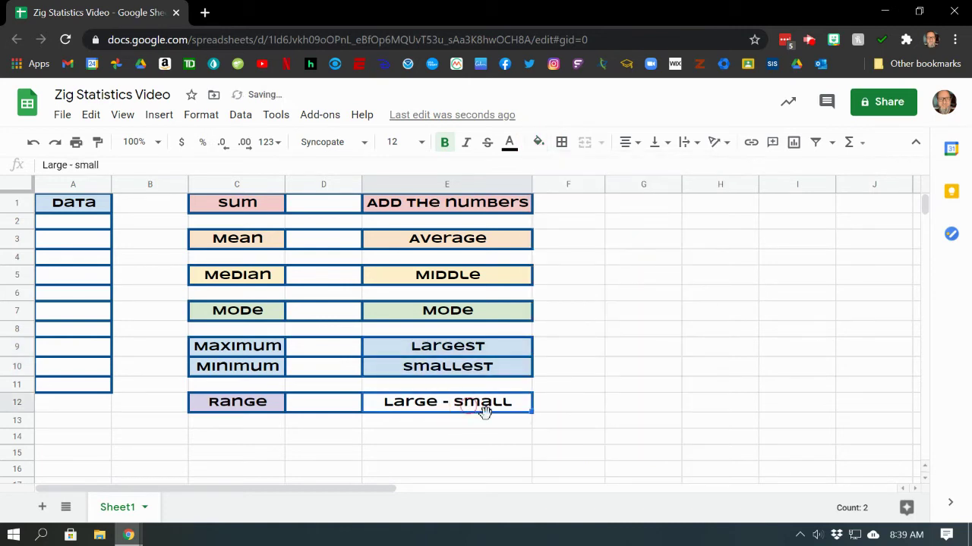
left_click(538, 141)
left_click(677, 230)
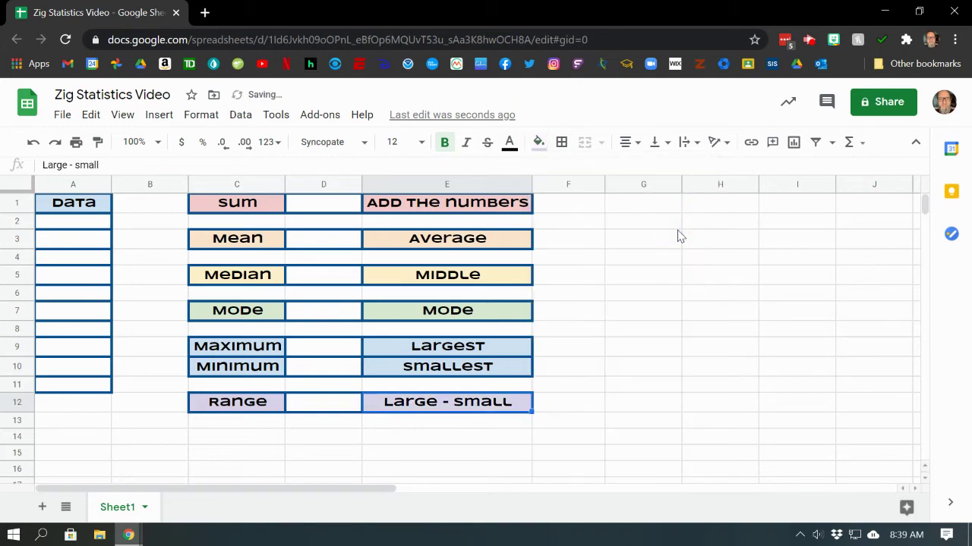
left_click(712, 319)
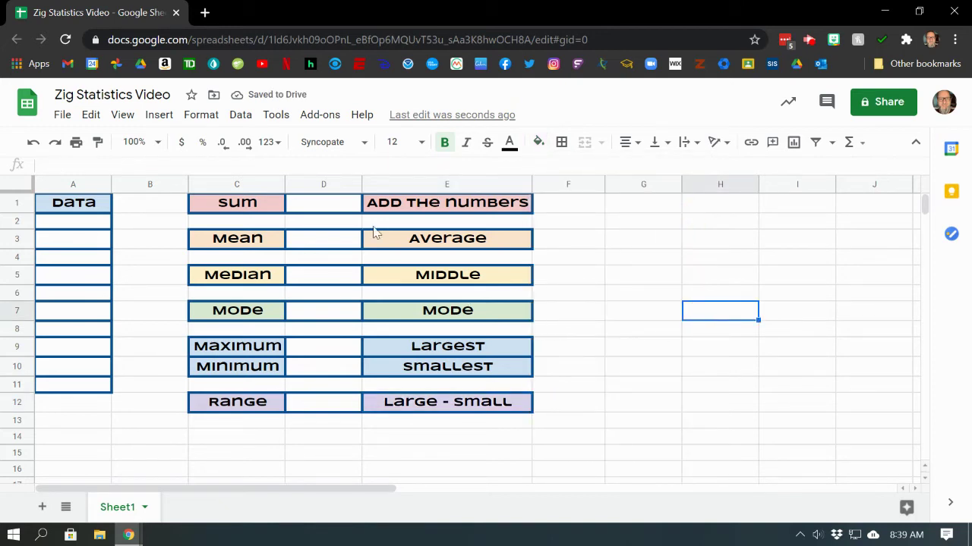
Enter =sum(A2:A11) in D1 so the Sum result totals the Data column.
left_click(315, 209)
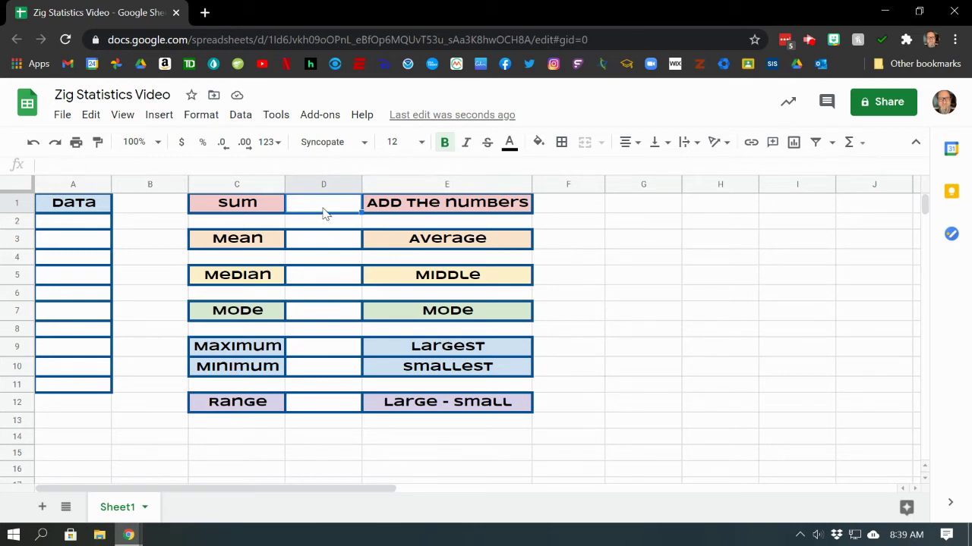
type("=")
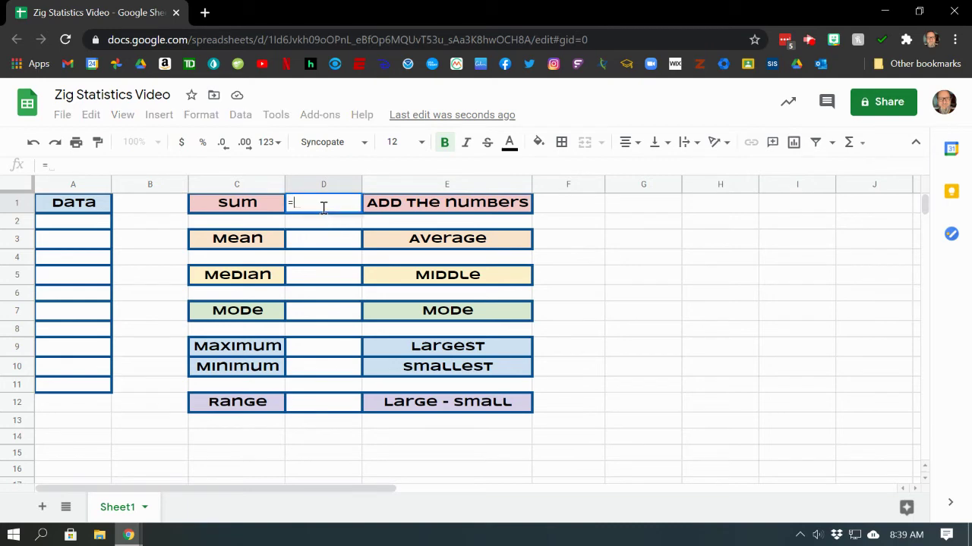
type("sum")
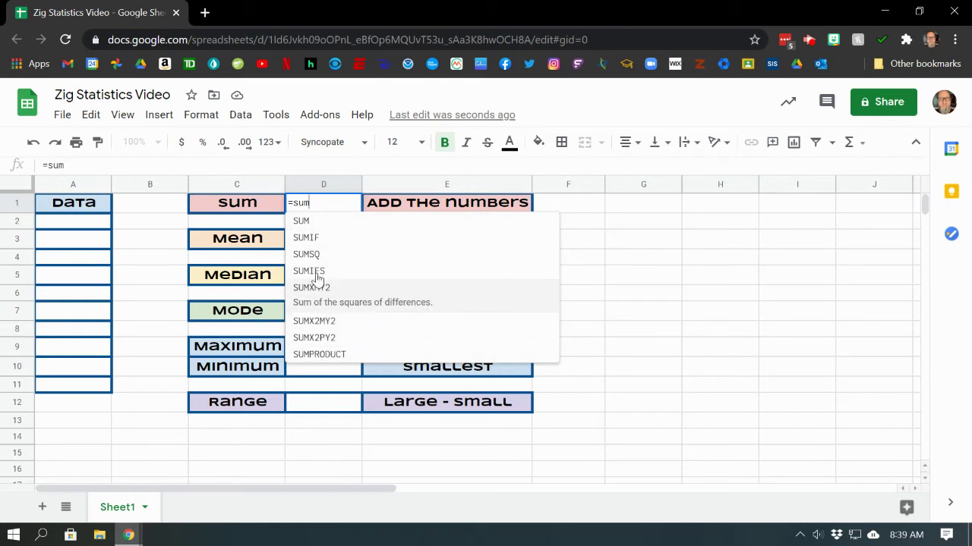
left_click(321, 201)
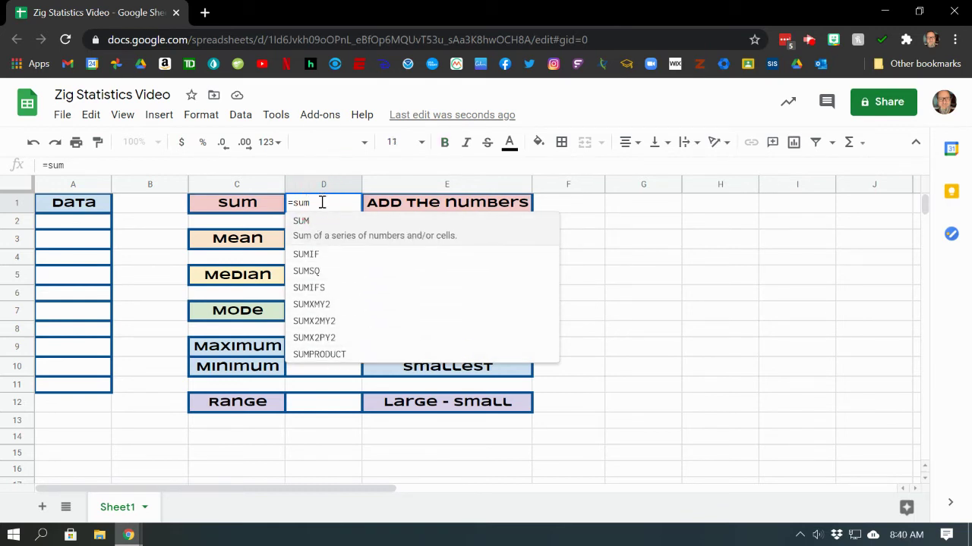
type("(")
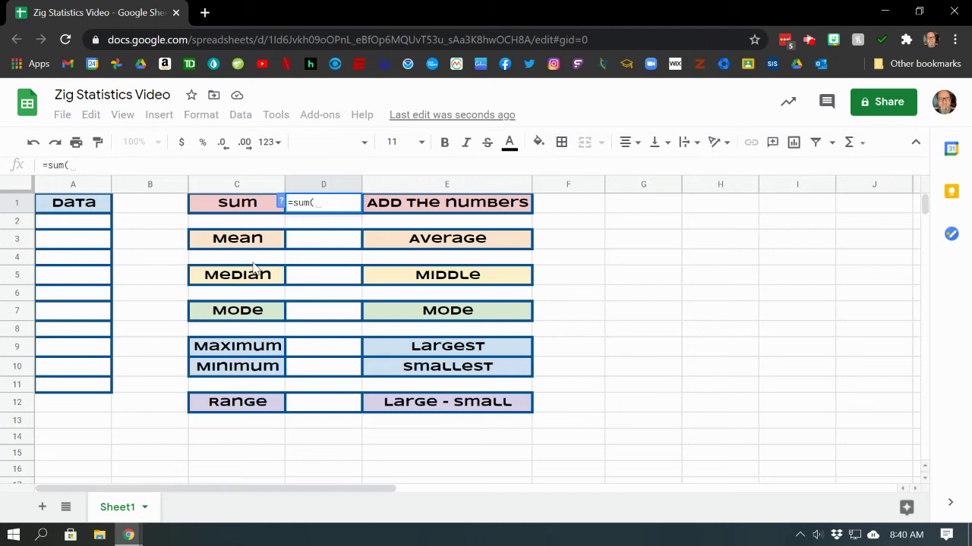
left_click(68, 222)
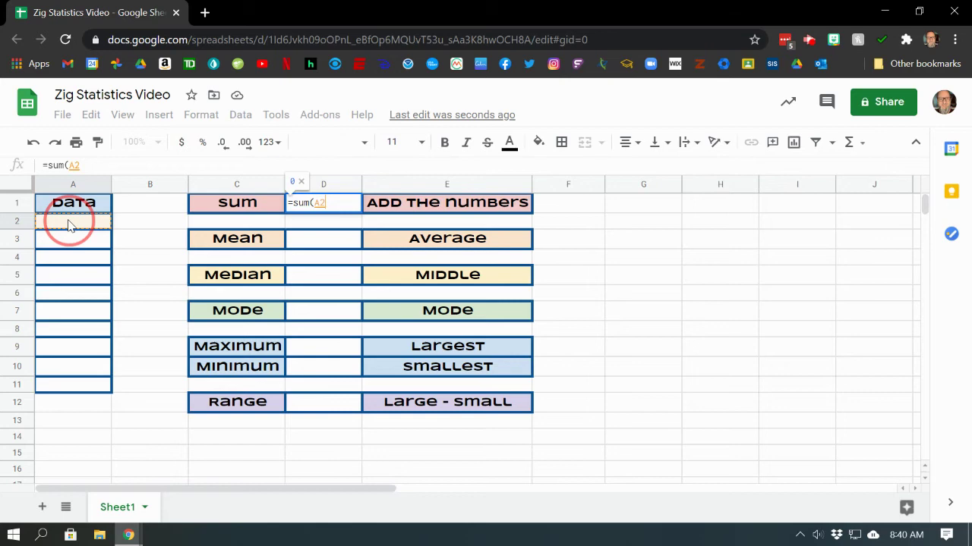
left_click_drag(68, 226, 83, 388)
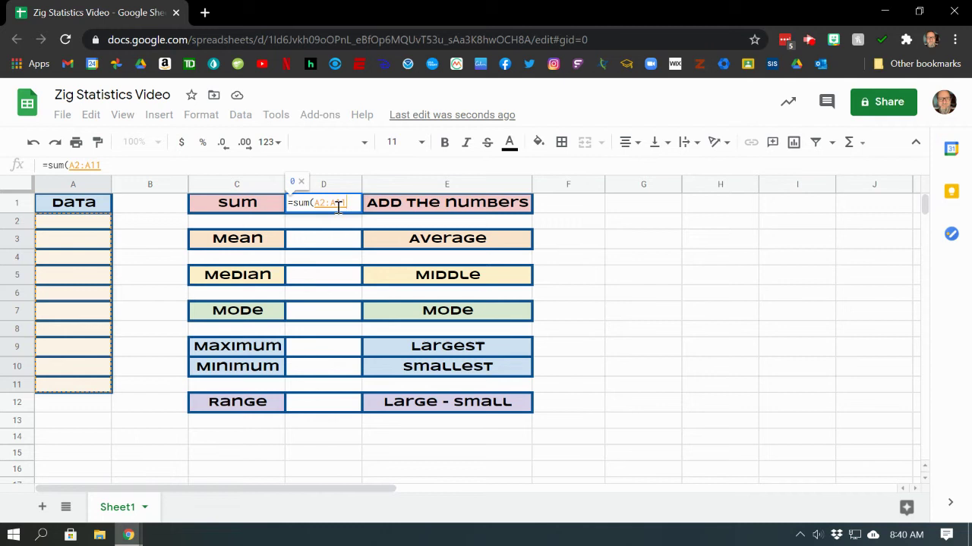
type(")")
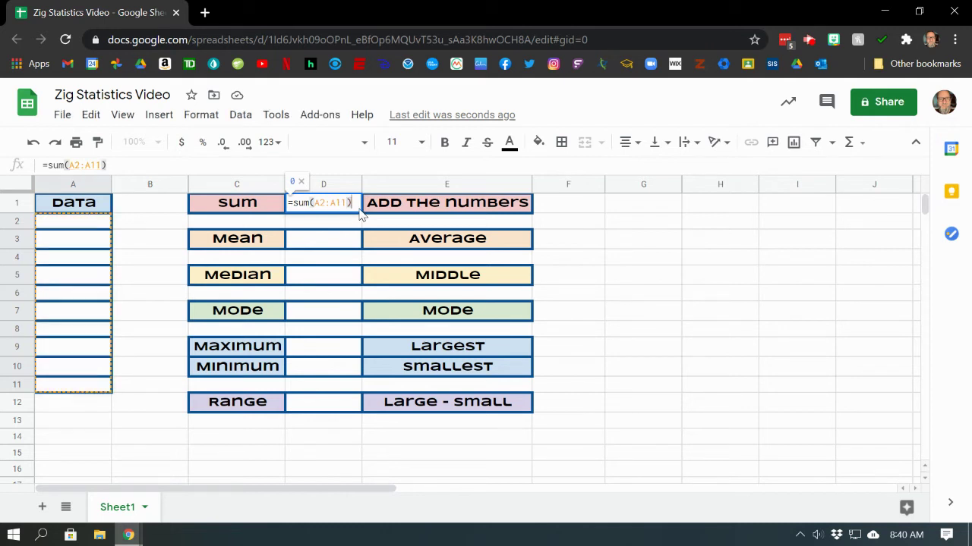
key("Return")
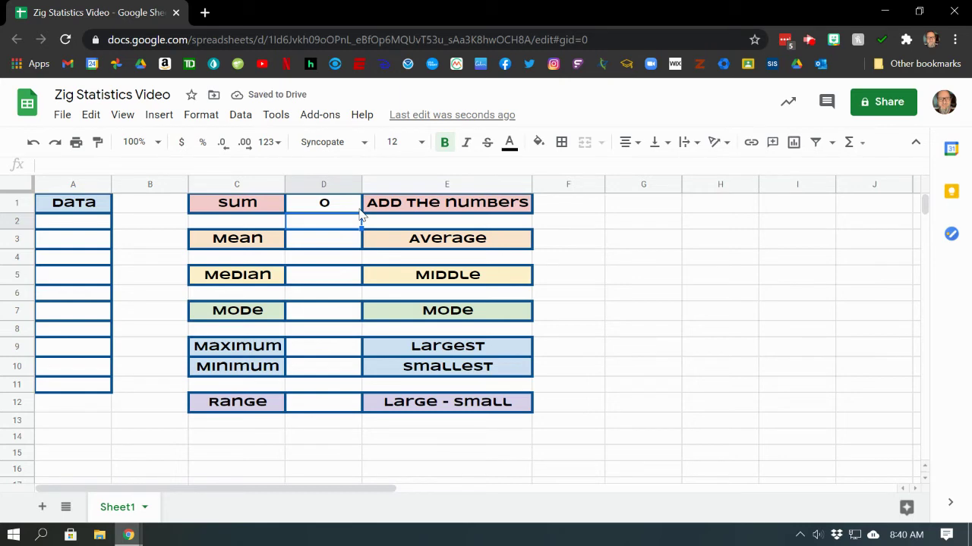
Enter 9 as the first Data value in A2.
left_click(70, 227)
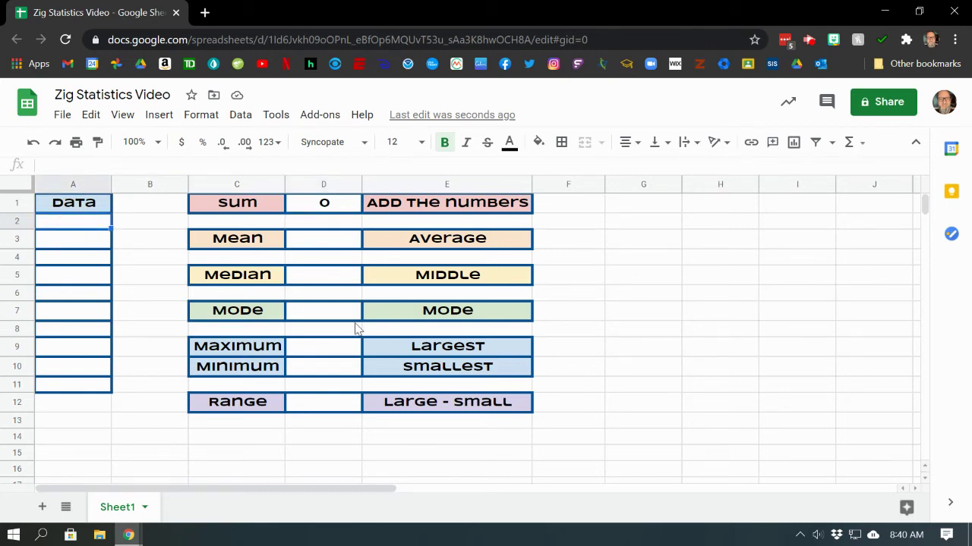
type("9")
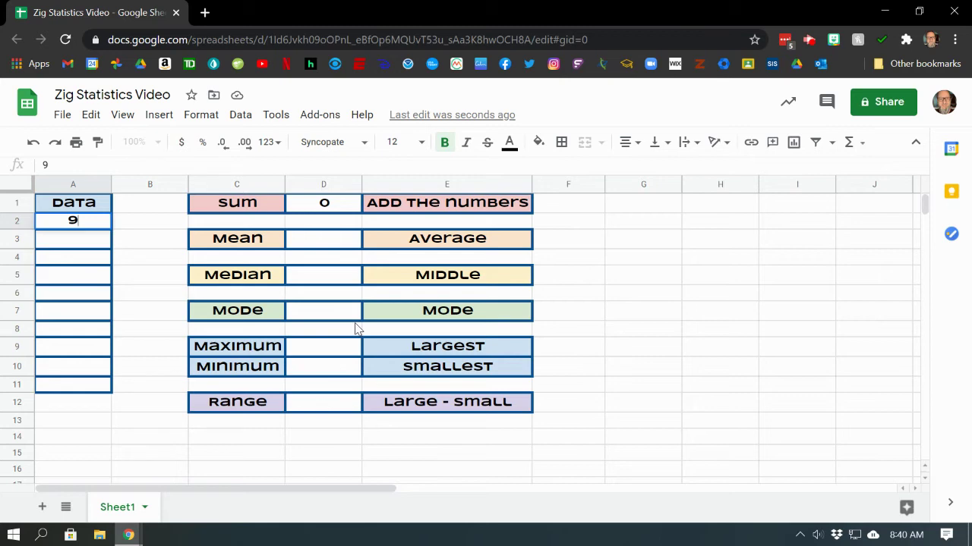
key("Return")
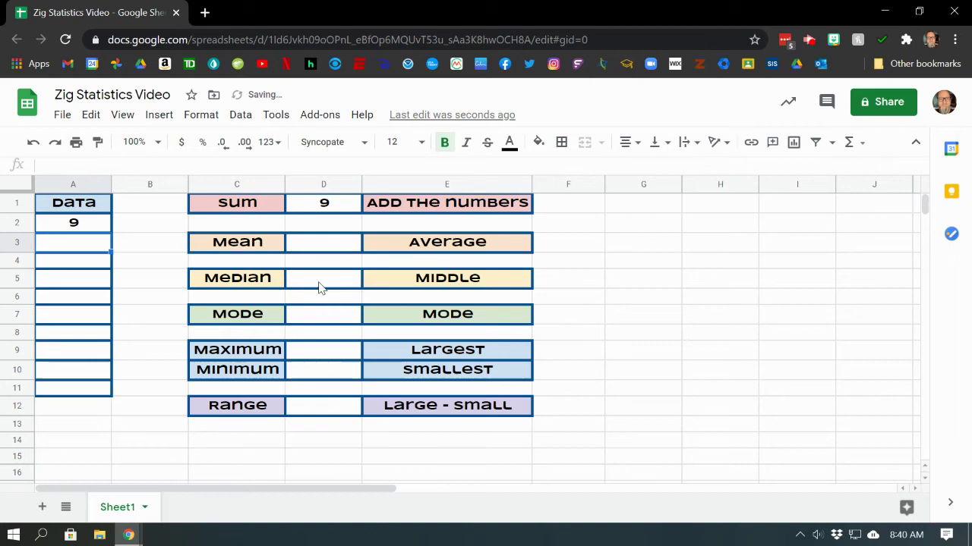
Enter =average(A2:A11) in D3 so the Mean shows 9.
left_click(327, 247)
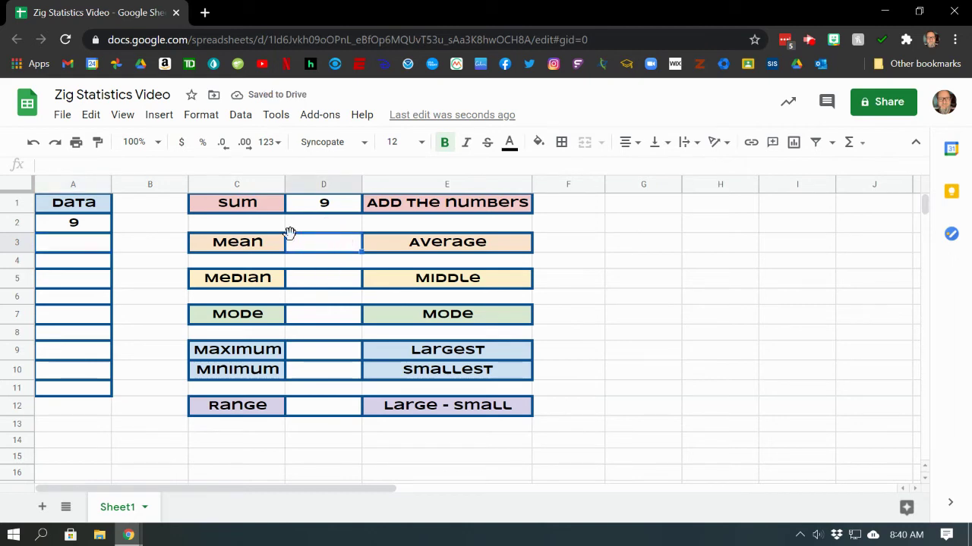
type("=")
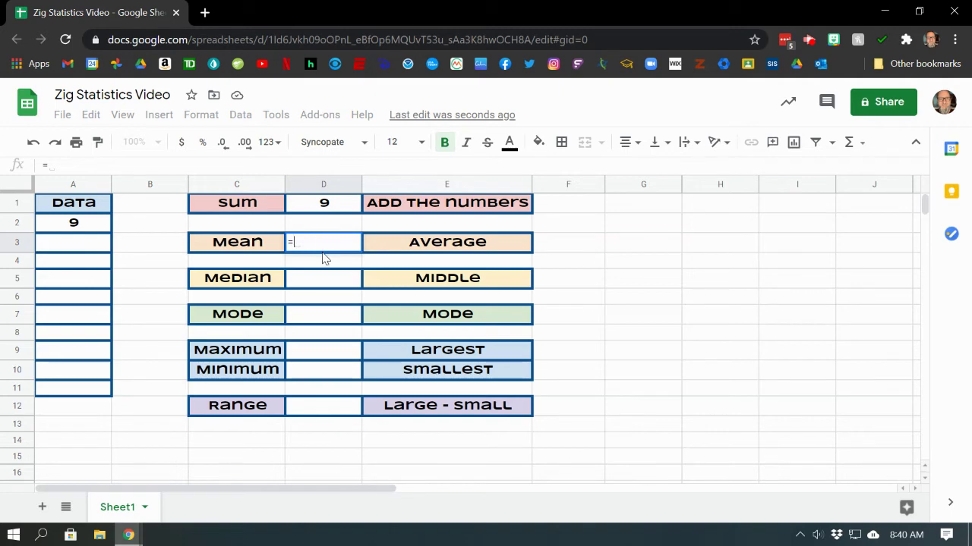
type("averag")
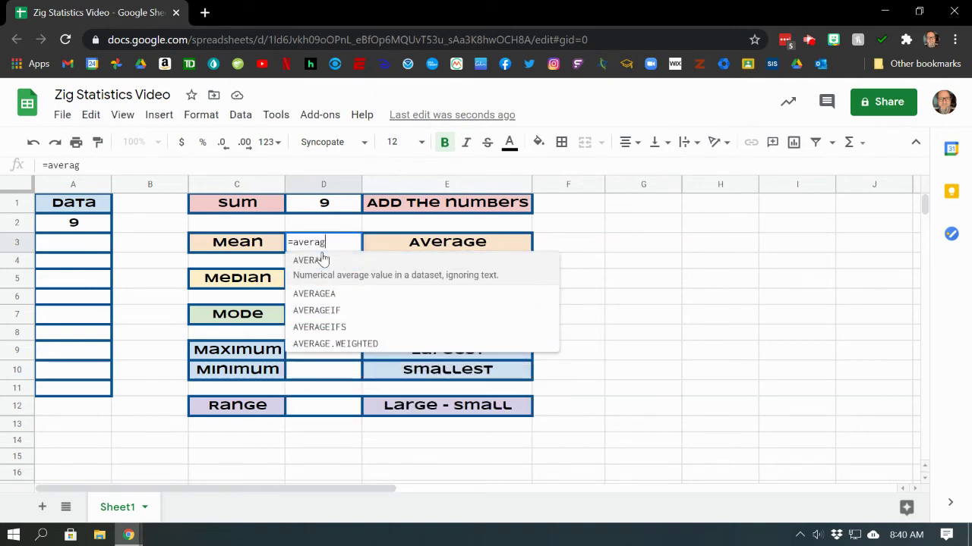
type("e(")
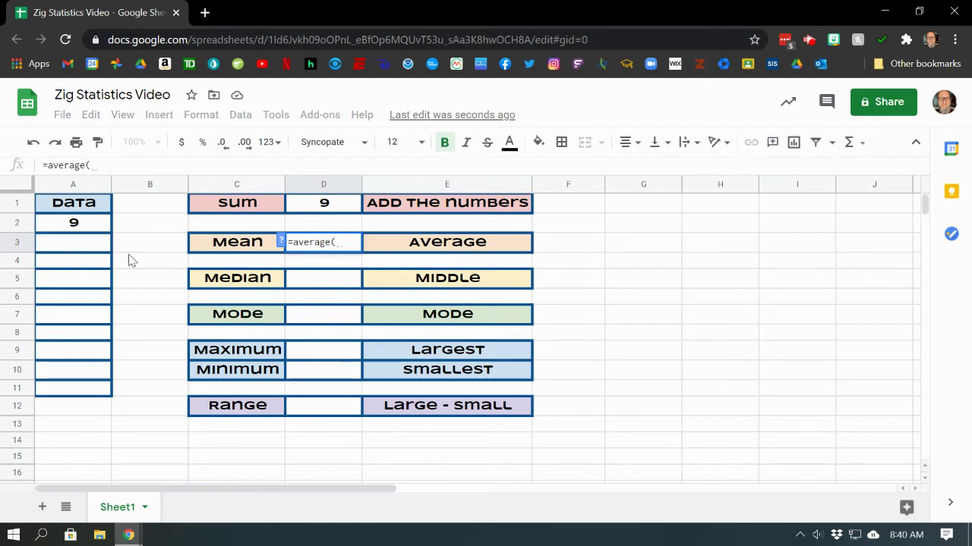
left_click(58, 230)
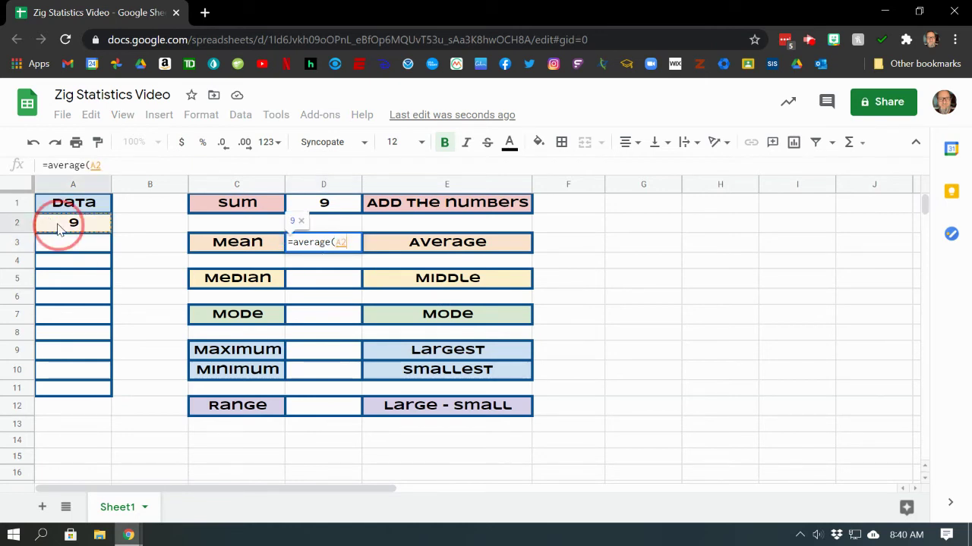
left_click_drag(58, 230, 78, 388)
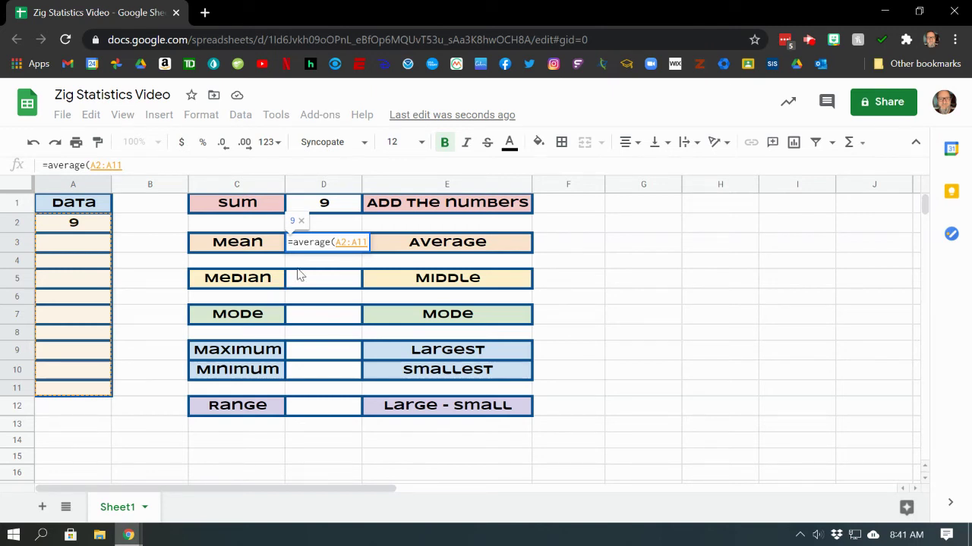
type(")")
key("Return")
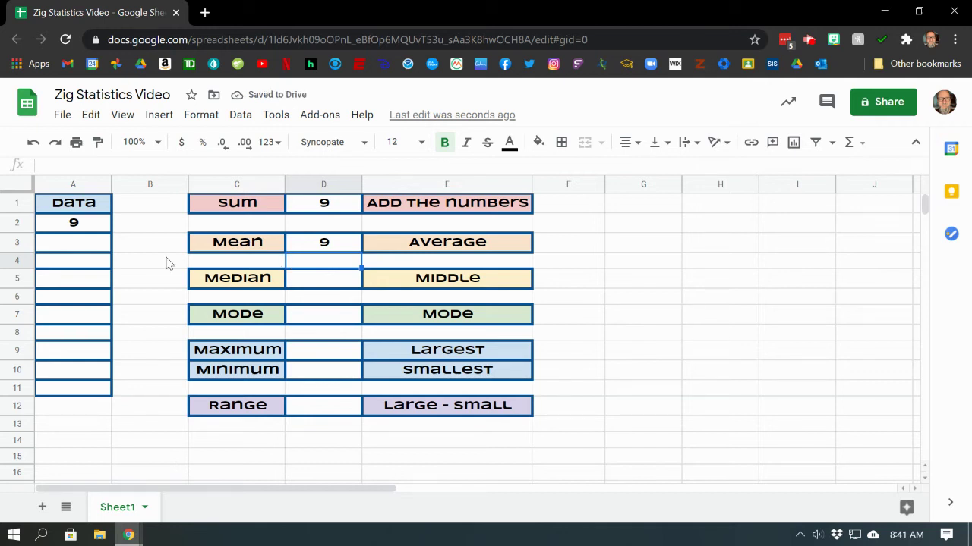
Enter 7 in A3, raising the Sum to 16 and Mean to 8.
left_click(79, 250)
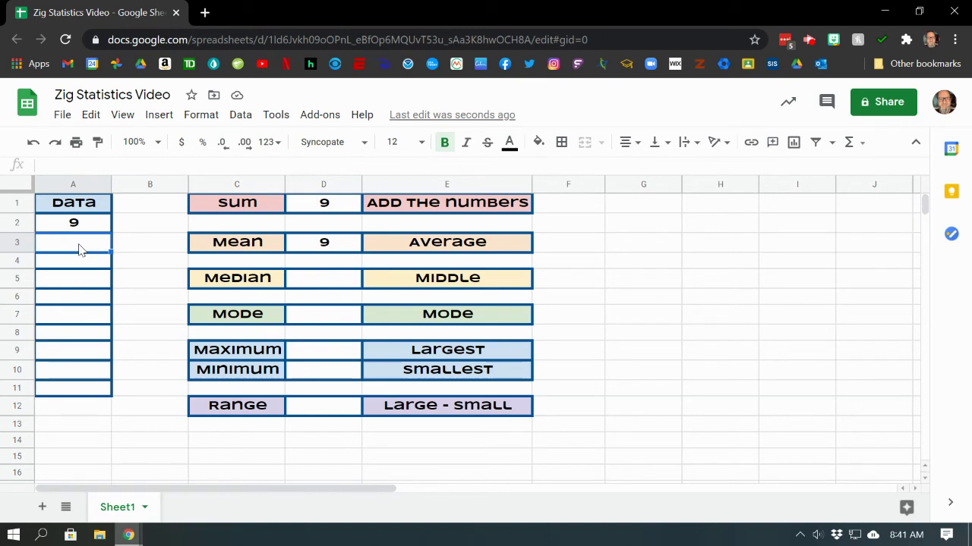
type("7")
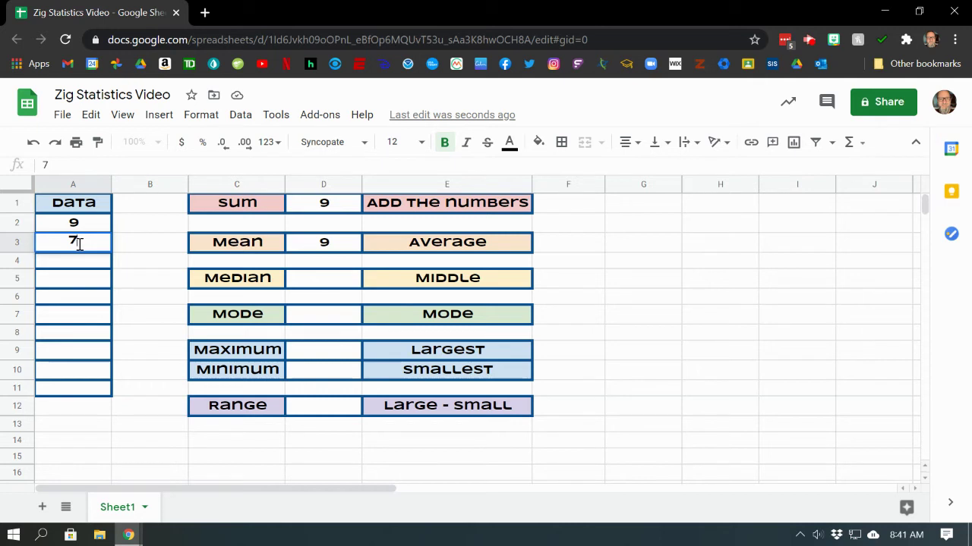
key("Return")
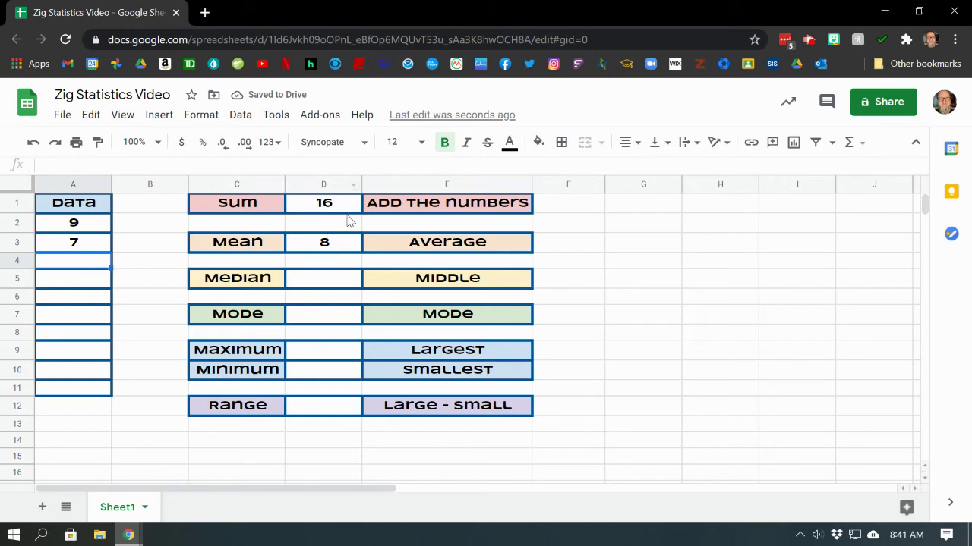
Enter =median(A2:A11) in D5, giving a Median of 8.
left_click(322, 288)
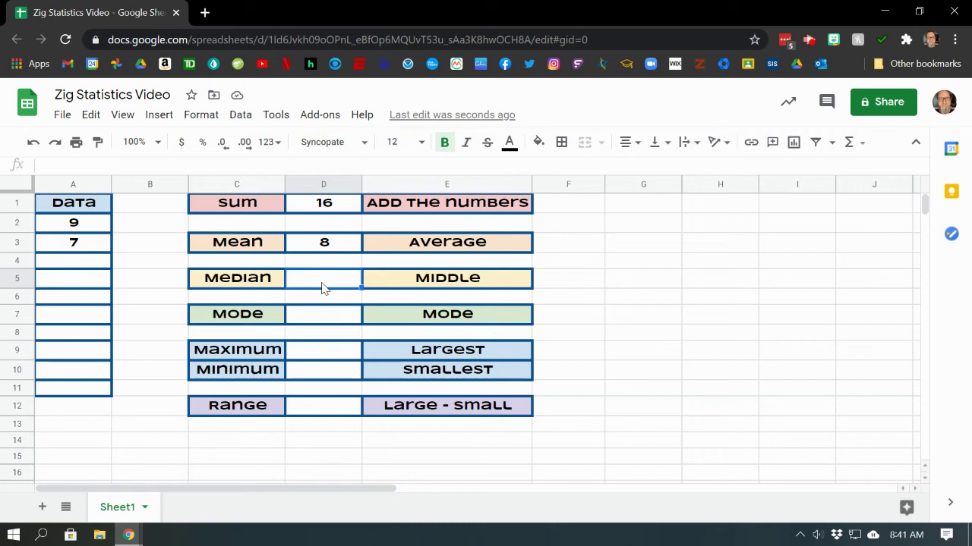
type("=median")
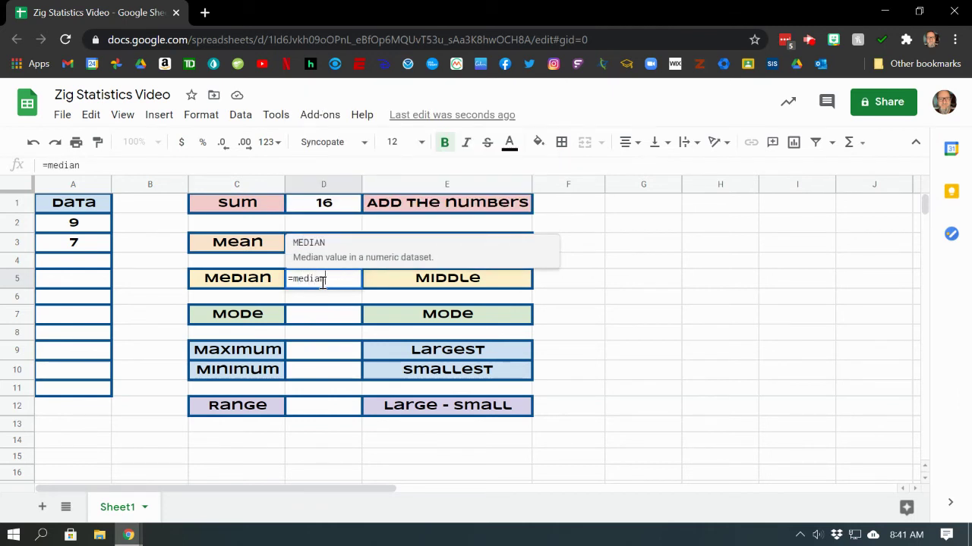
type("(")
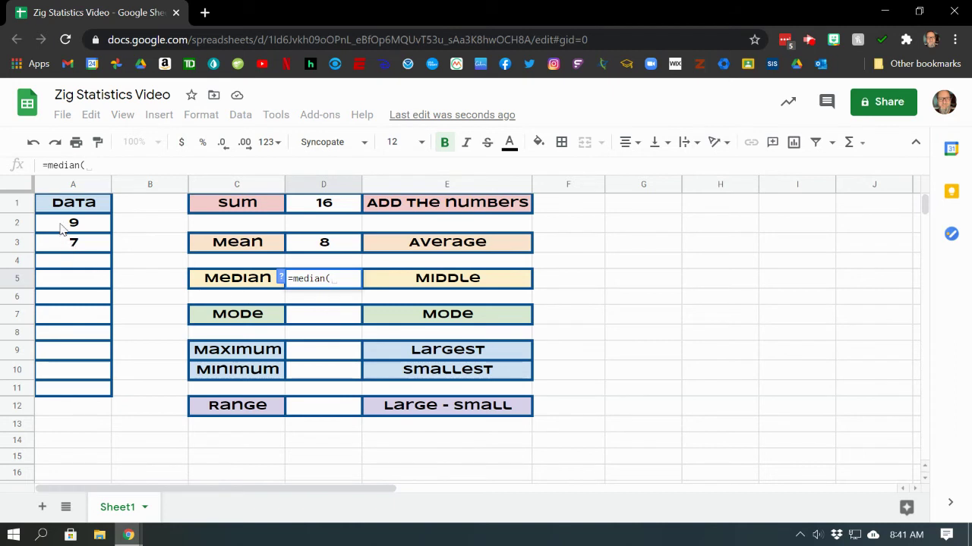
left_click_drag(61, 227, 76, 393)
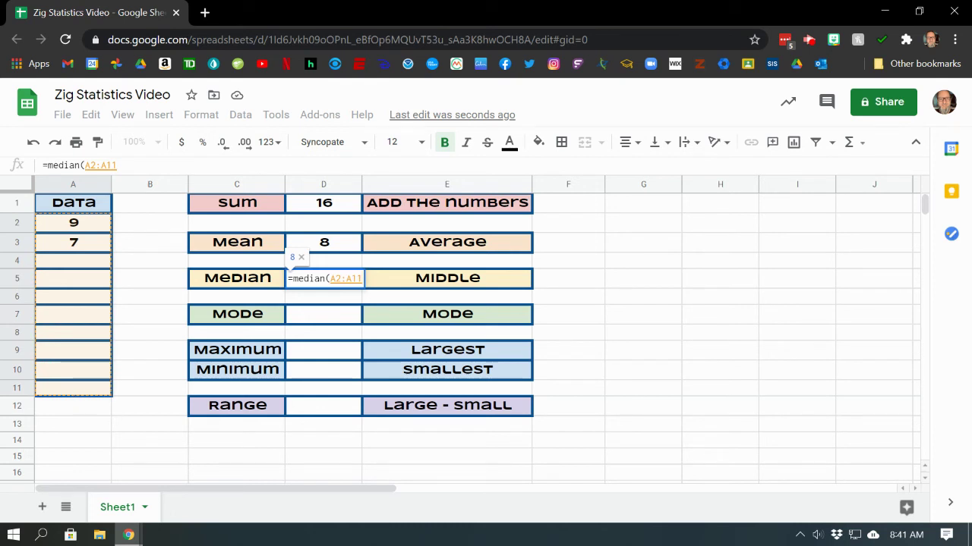
type(")")
key("Return")
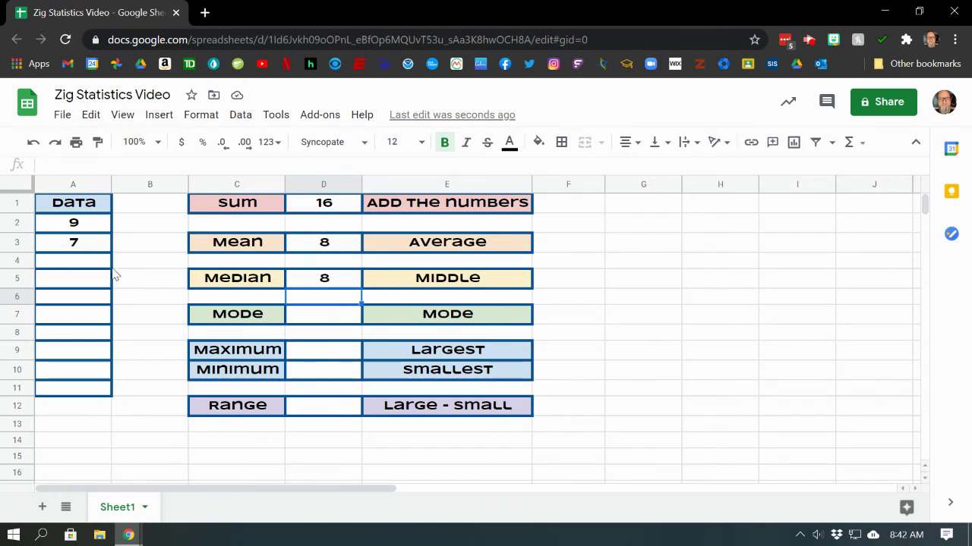
Enter 10 as the third Data value in A4.
left_click(76, 264)
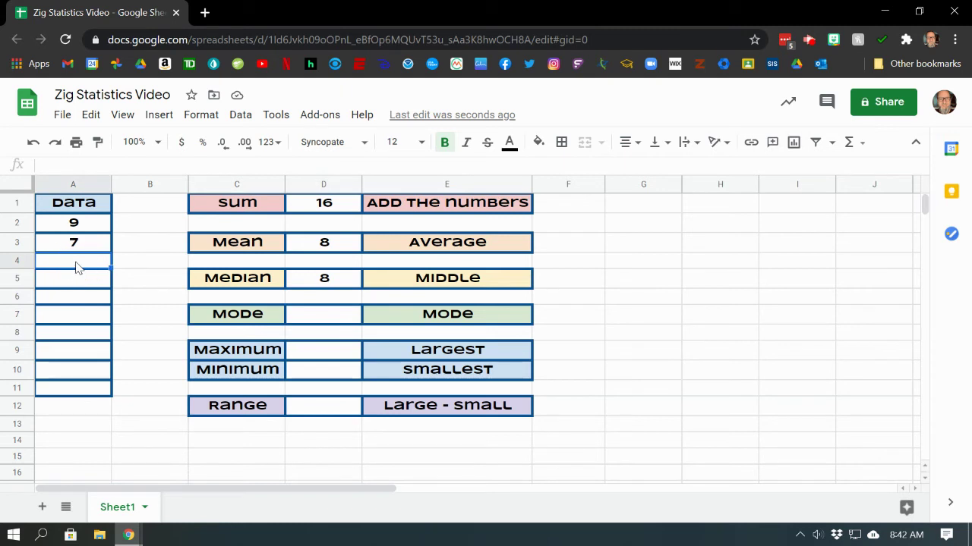
type("10")
key("Return")
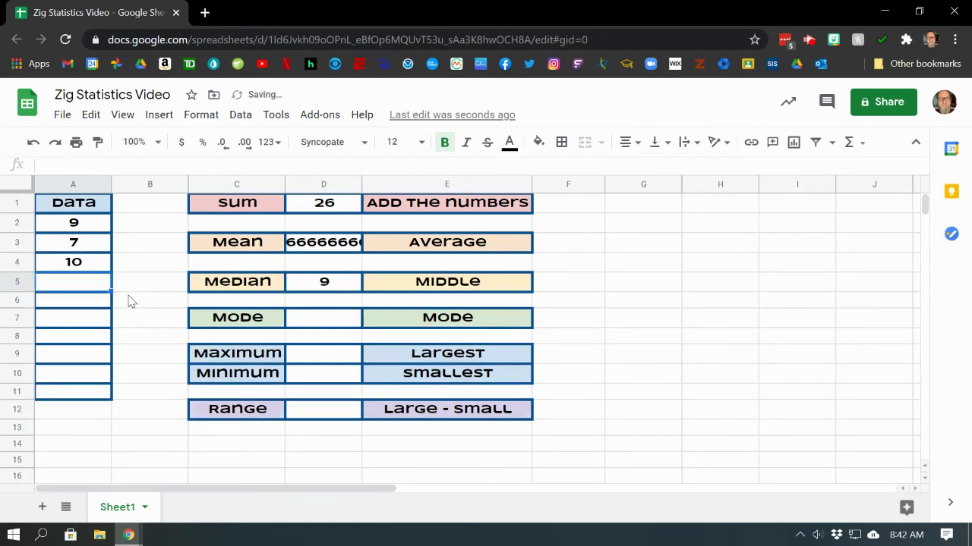
Reduce the Mean in D3 to three decimal places, showing 8.667.
left_click(332, 242)
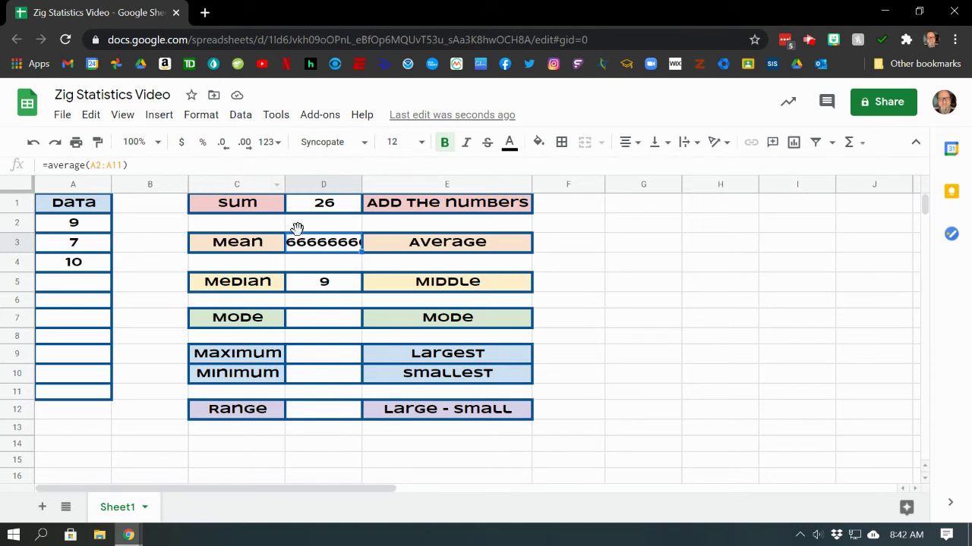
left_click(223, 150)
left_click(224, 149)
left_click(224, 149)
left_click(223, 150)
left_click(223, 149)
left_click(224, 151)
Enter =mode(A2:A11) in D7 and check its #N/A error, since no value repeats.
left_click(330, 325)
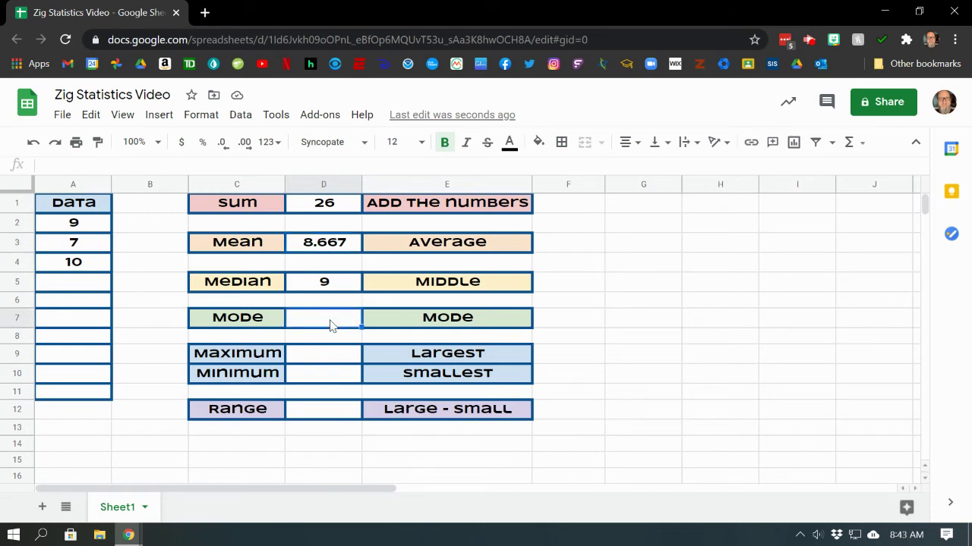
type("=mode")
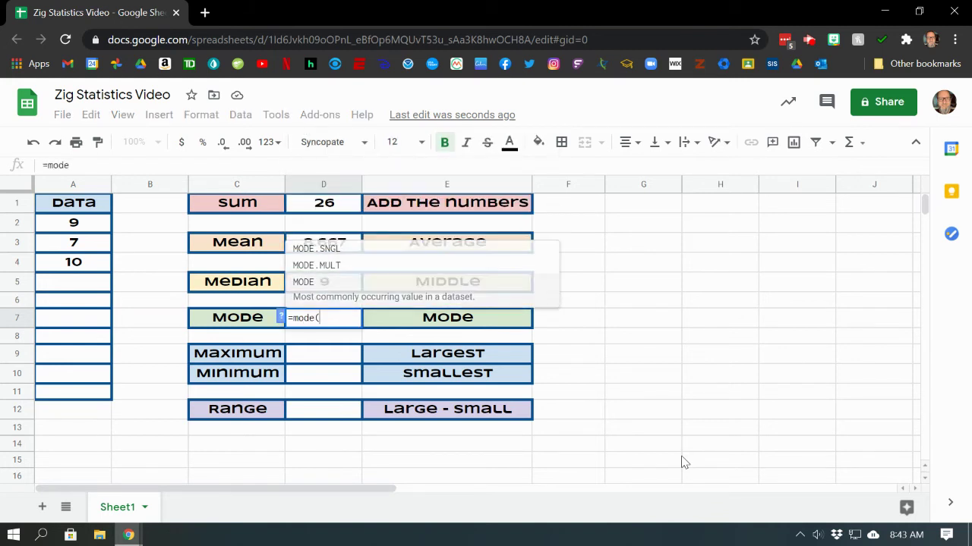
type("(")
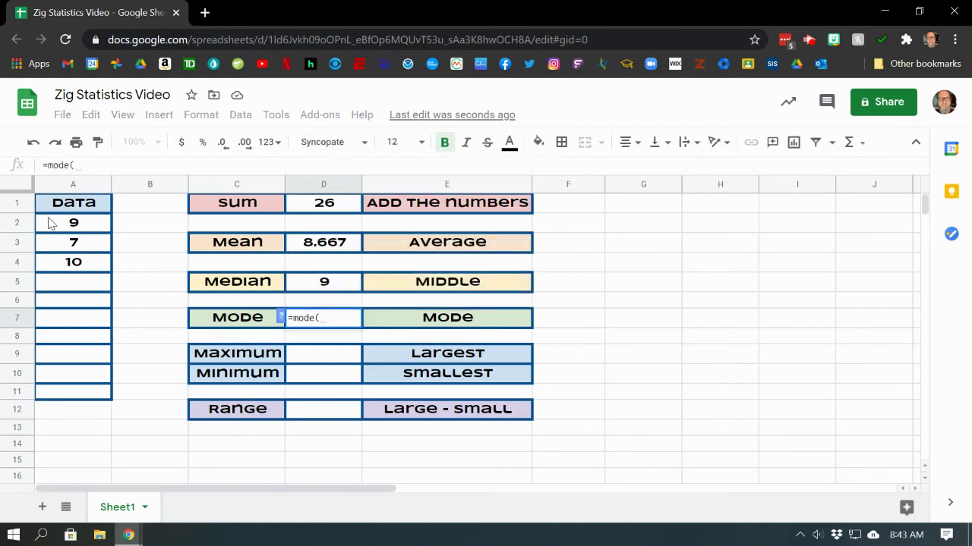
left_click_drag(61, 223, 89, 395)
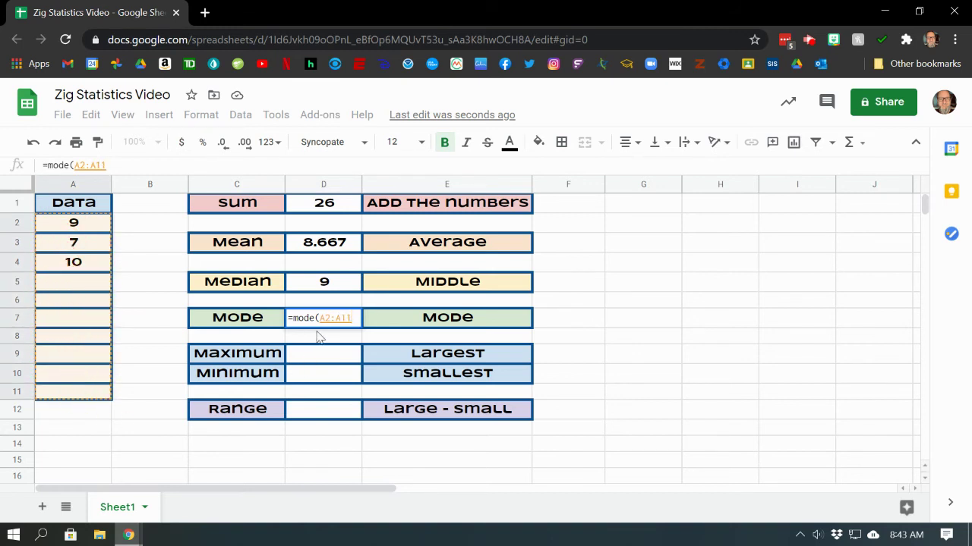
type(")")
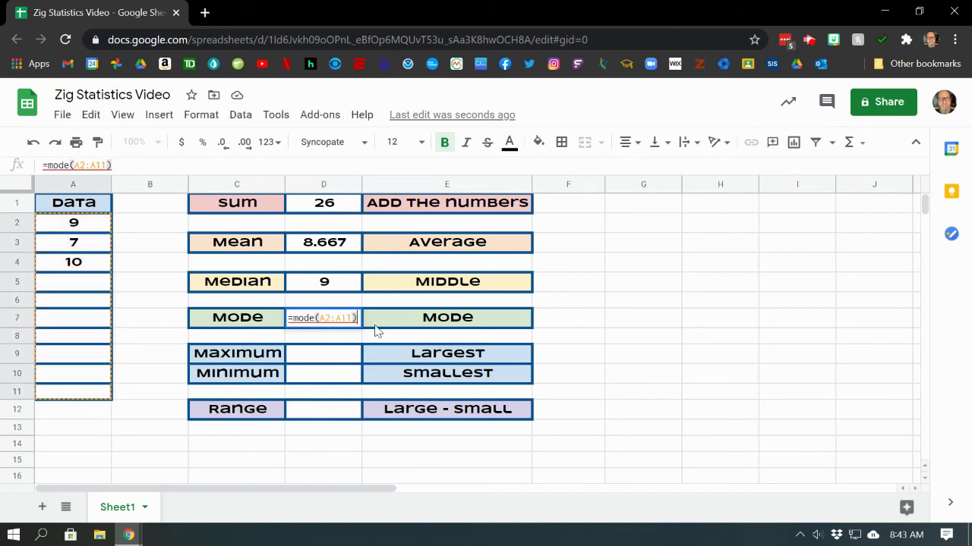
key("Return")
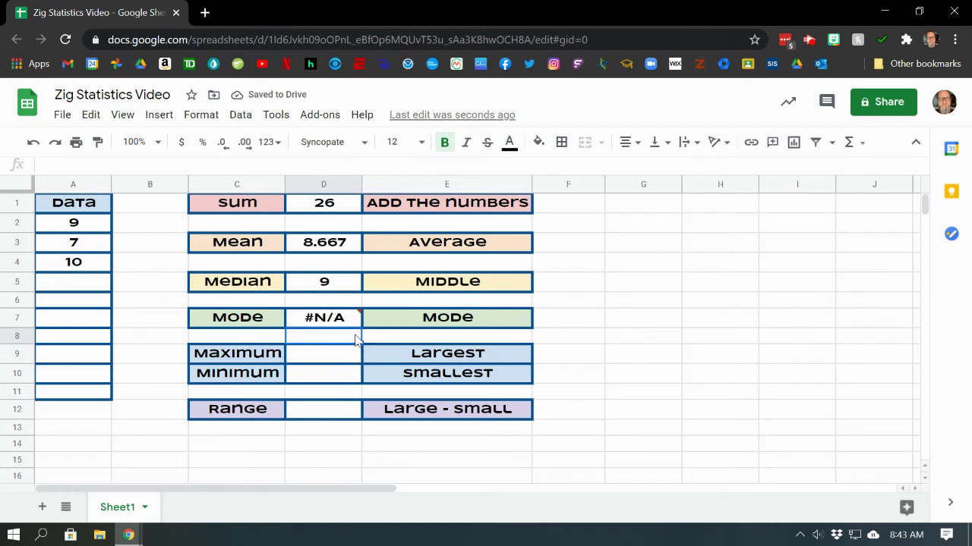
mouse_move(351, 321)
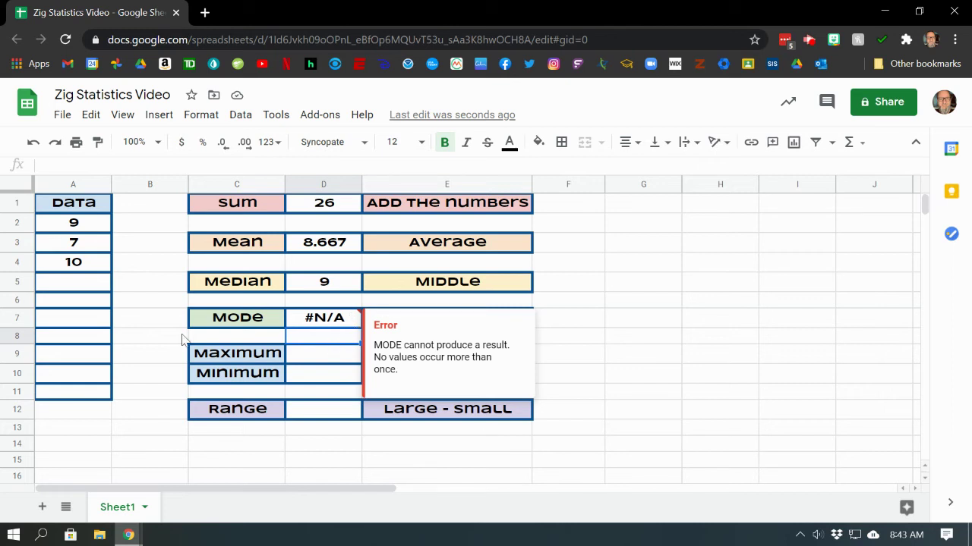
Enter a second 7 in A5 so the Mode becomes 7.
left_click(80, 284)
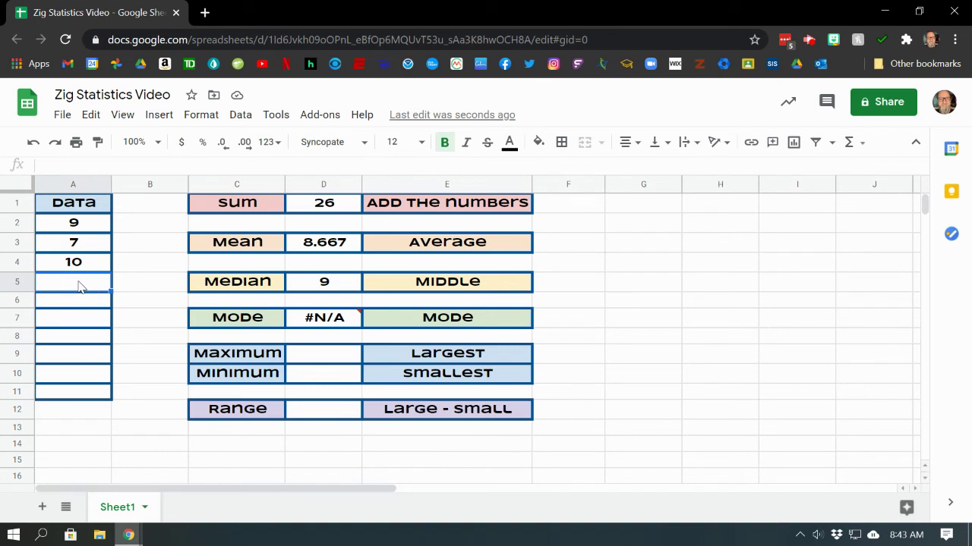
type("7")
key("Return")
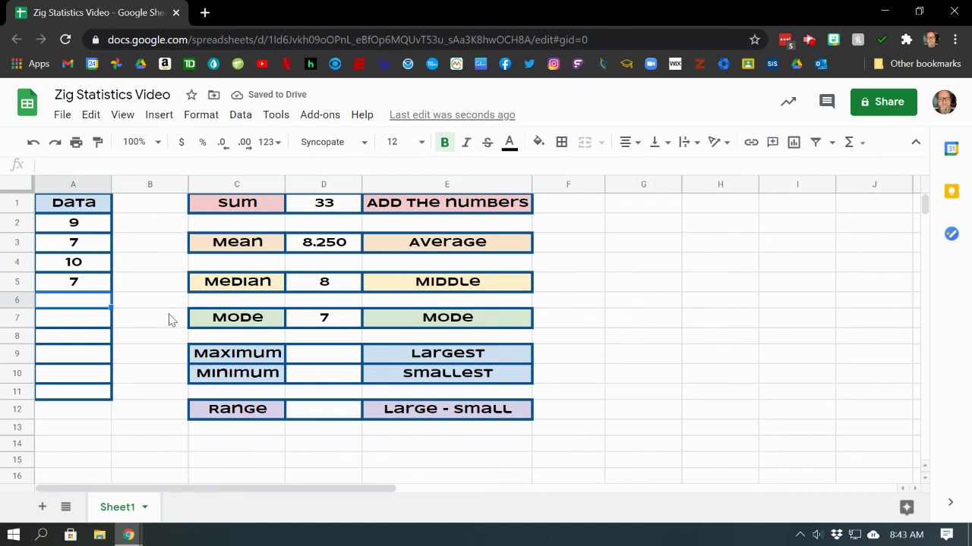
Enter =max(A2:A11) in D9, returning 10 as the Maximum.
left_click(311, 362)
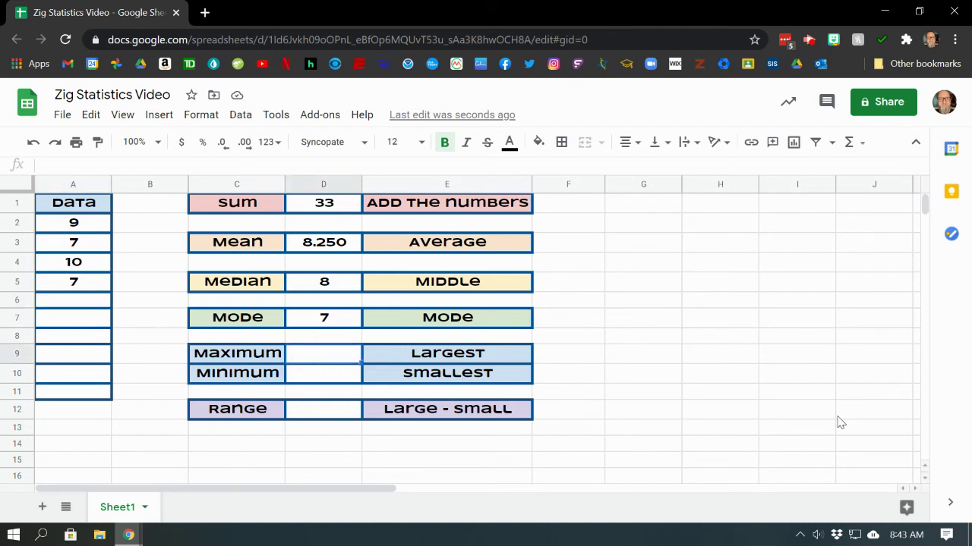
type("=m")
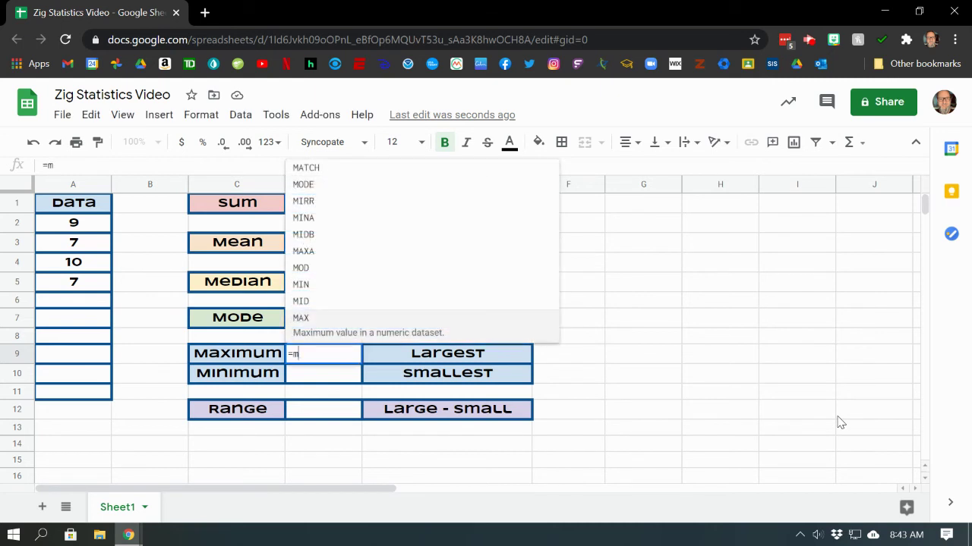
type("ax")
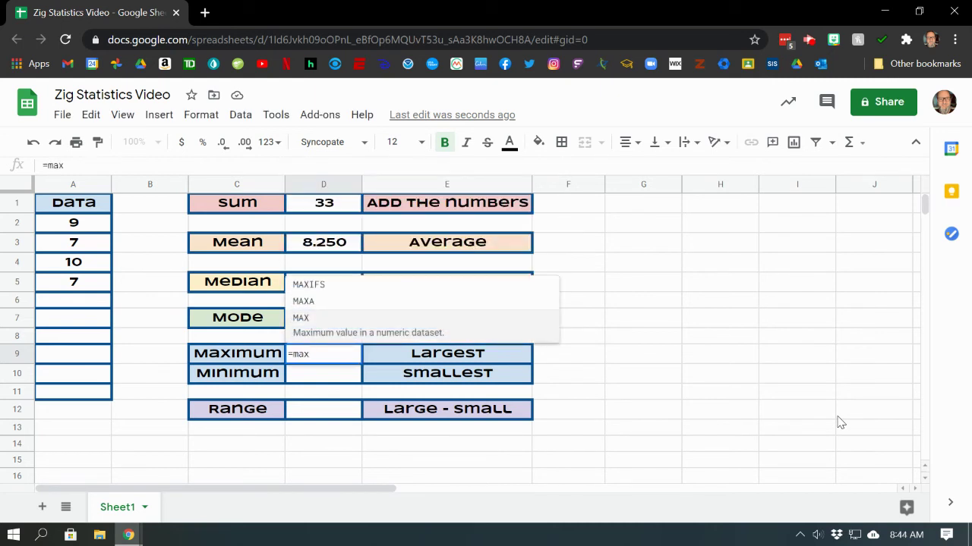
type("(")
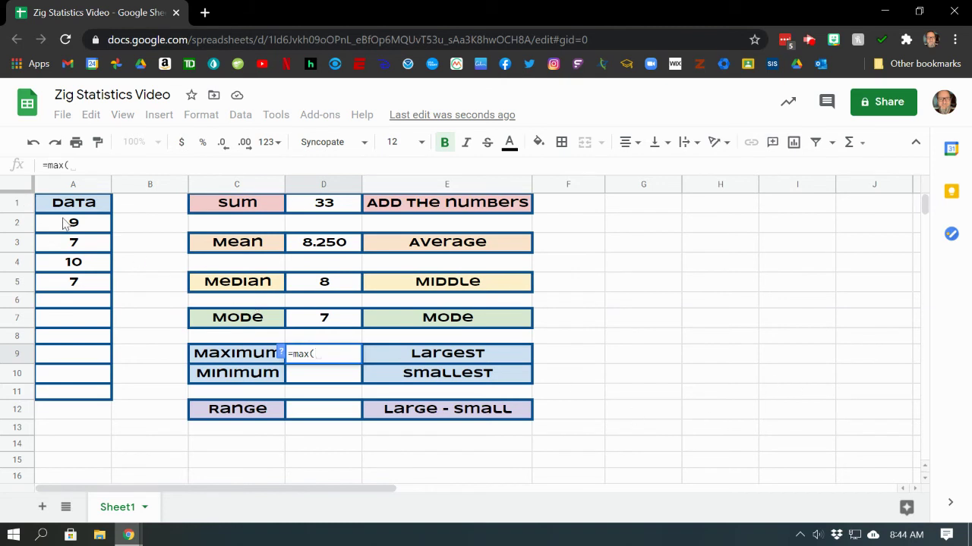
left_click_drag(65, 224, 88, 394)
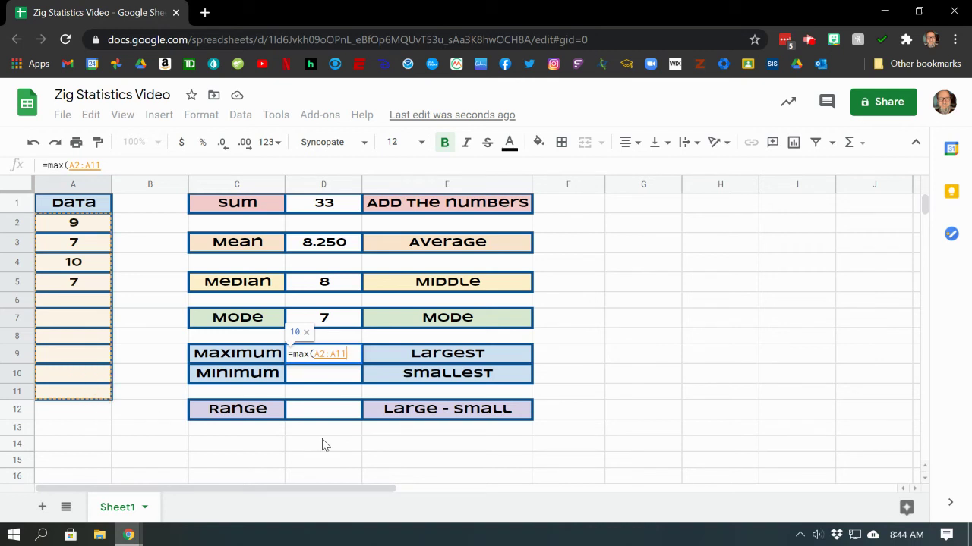
type(")")
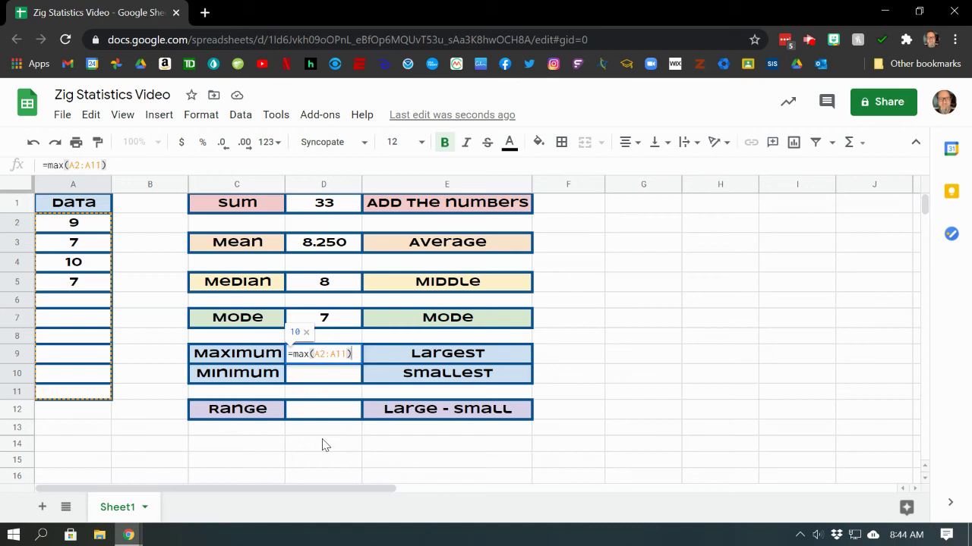
key("Return")
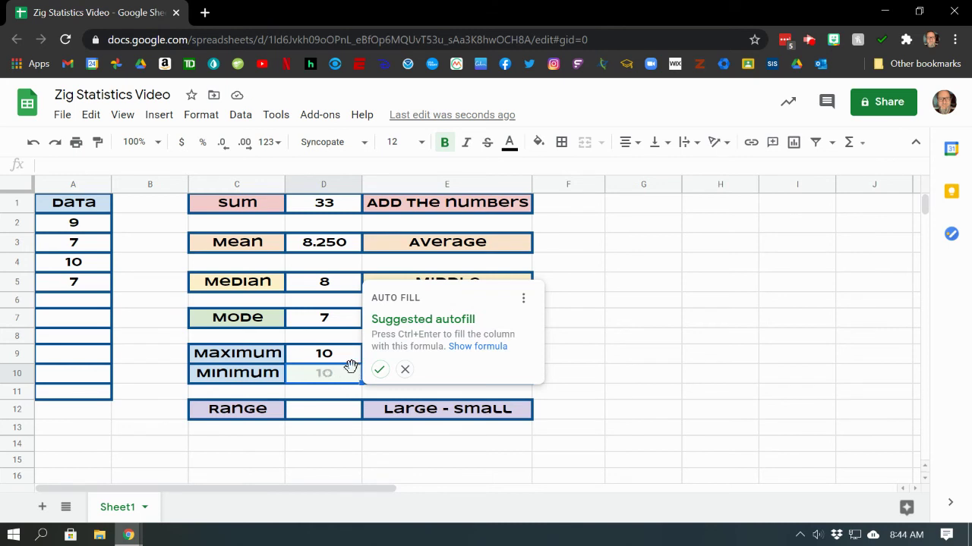
Dismiss the autofill suggestion and enter =min(A2:A11) in D10, returning 7.
left_click(405, 370)
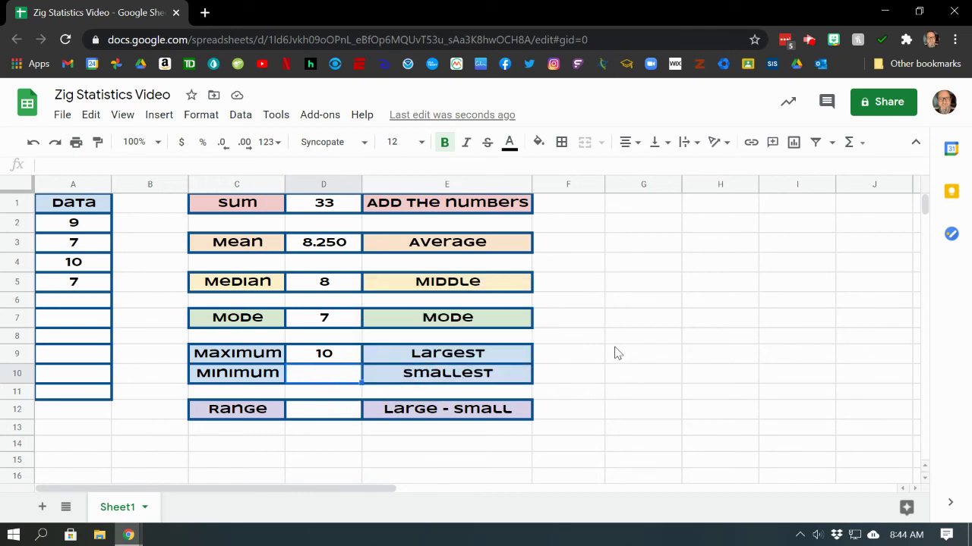
type("=")
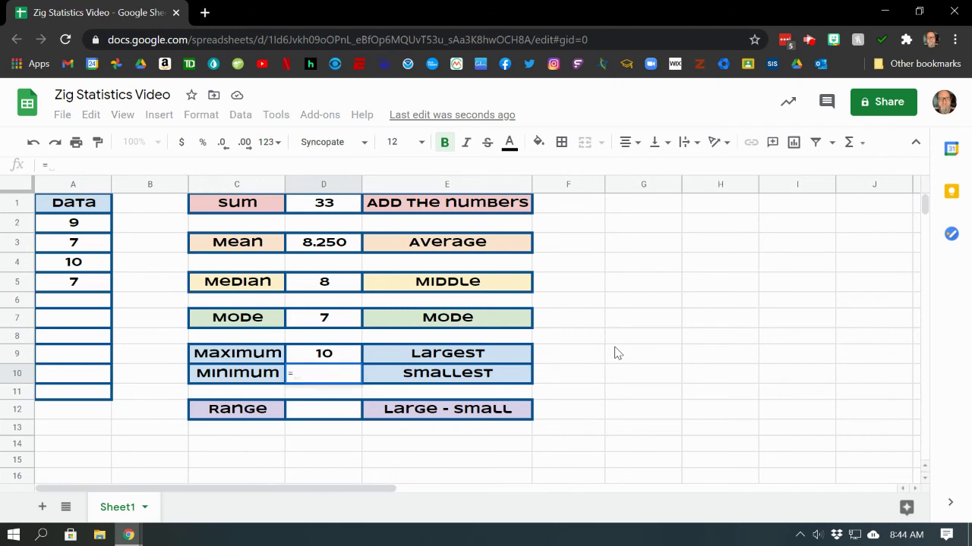
type("min")
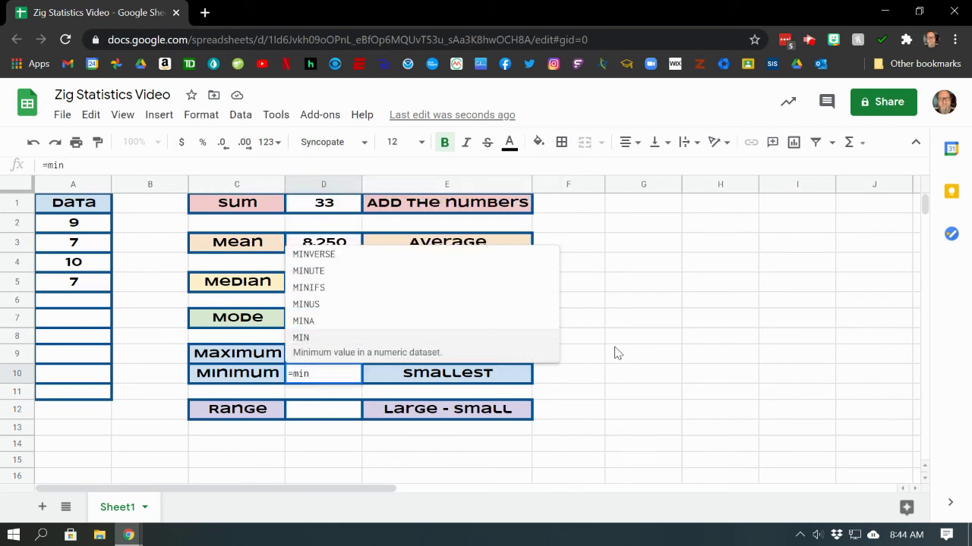
type("(")
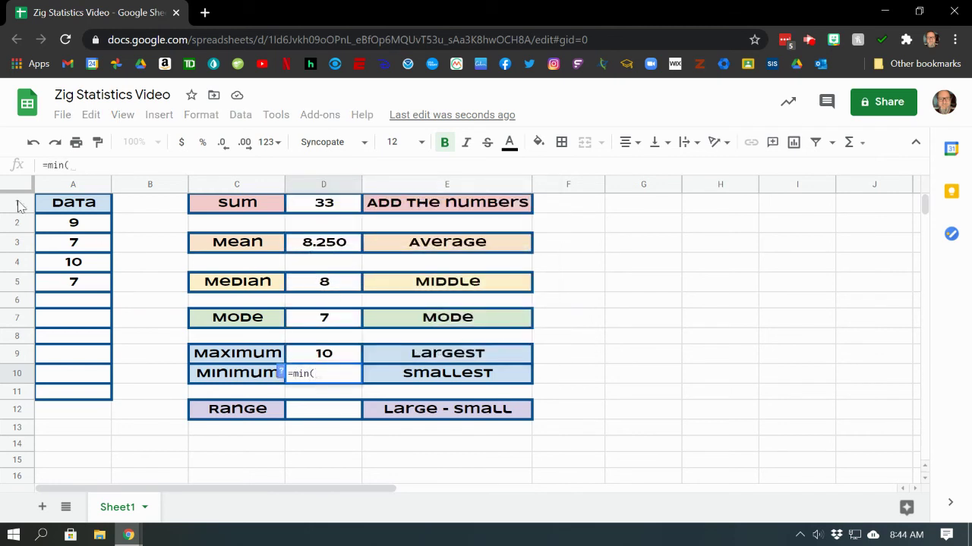
left_click_drag(65, 229, 83, 395)
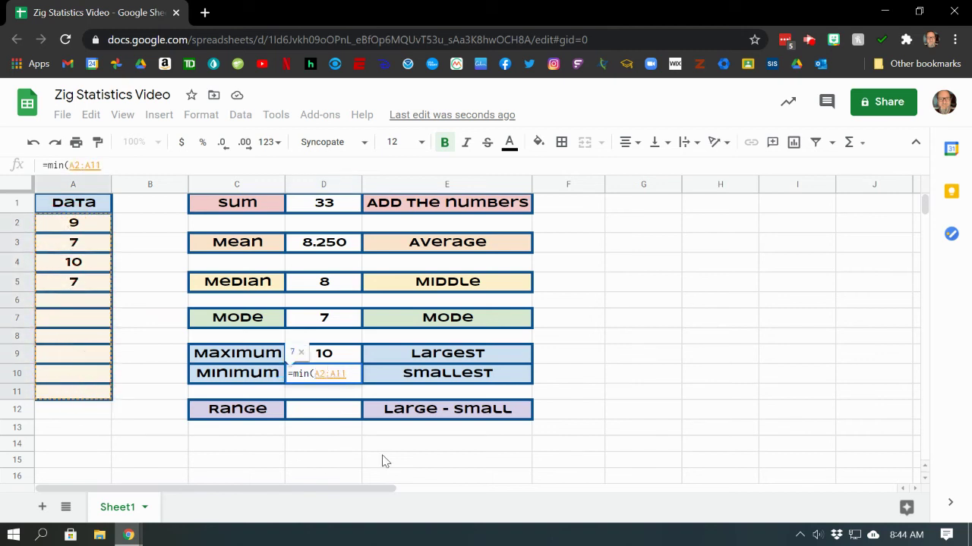
type(")")
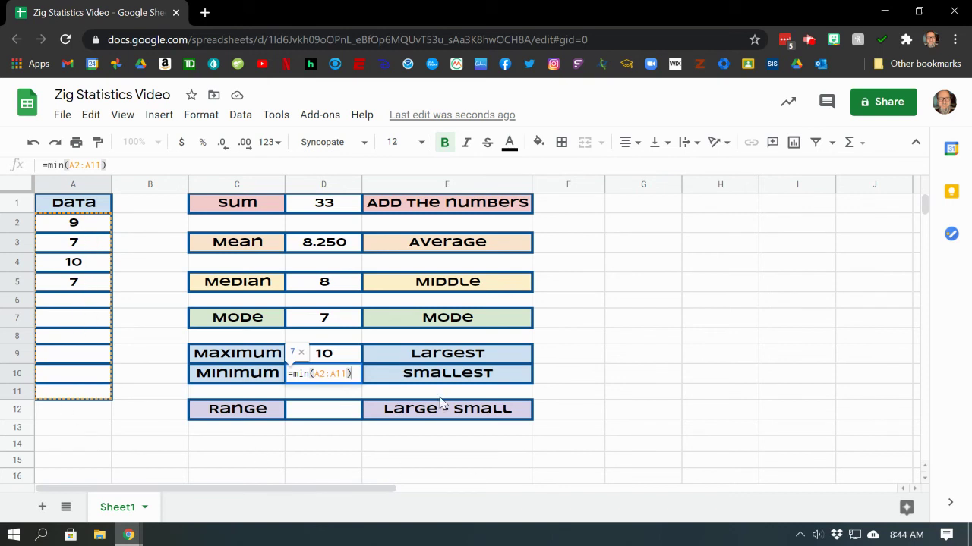
key("Return")
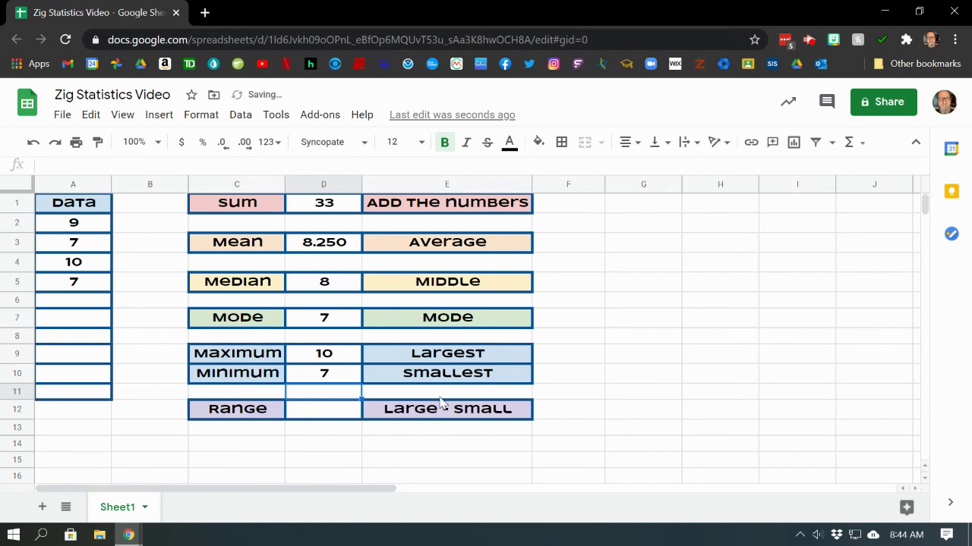
Enter 6 in cell A6 of the Data column.
left_click(65, 303)
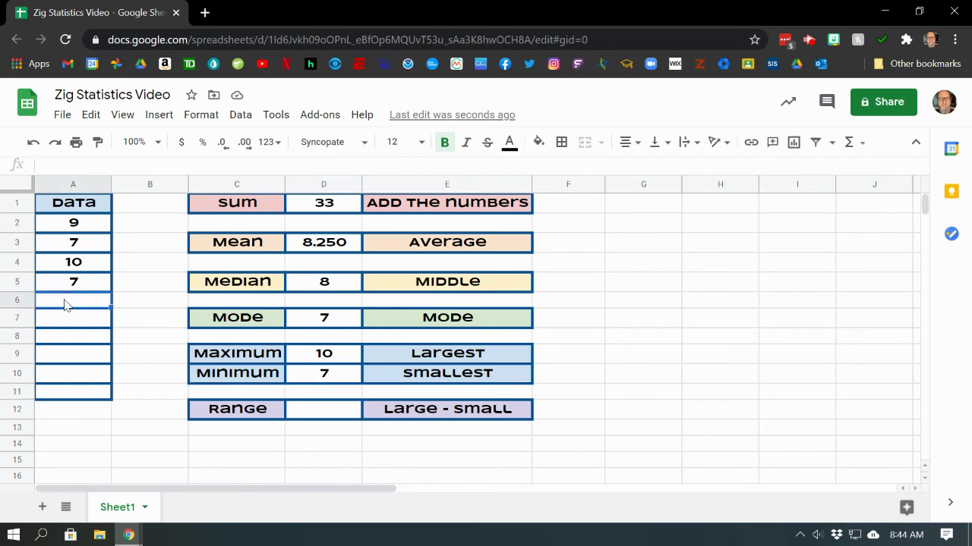
type("6")
key("Return")
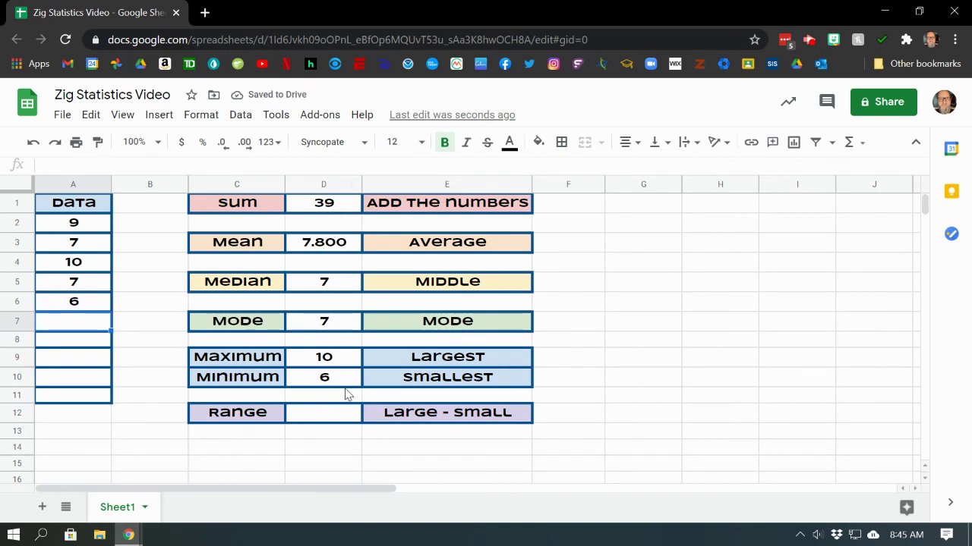
Enter =D9-D10 in D12 so the Range shows 4.
left_click(329, 418)
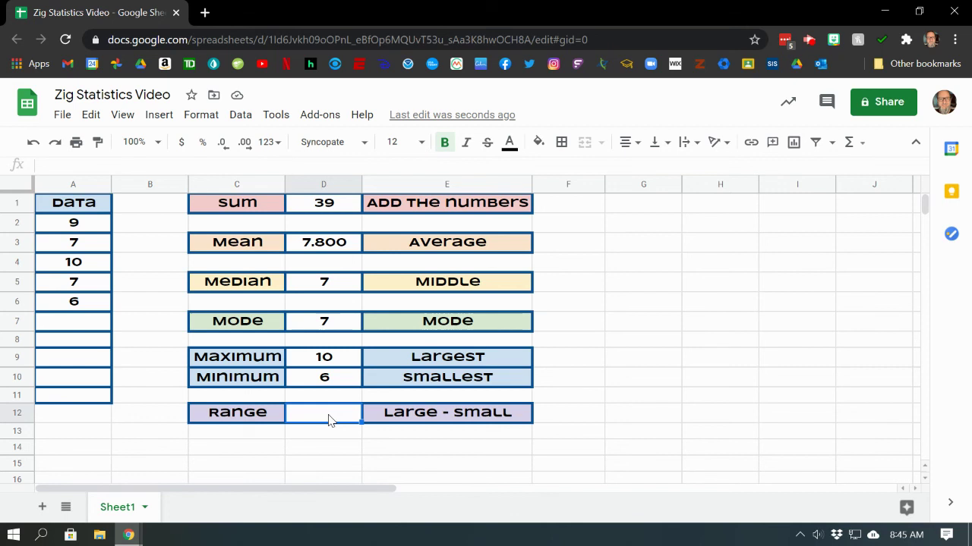
type("=")
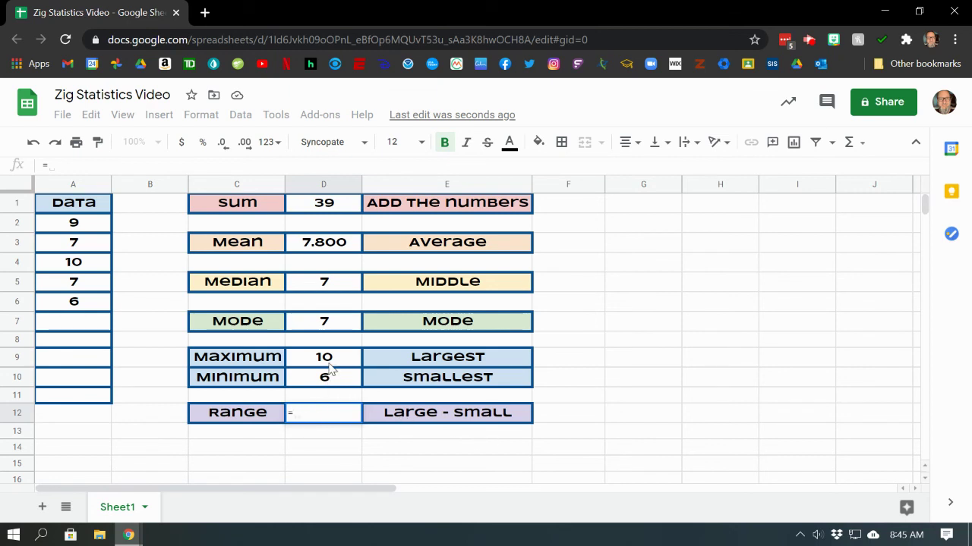
left_click(330, 360)
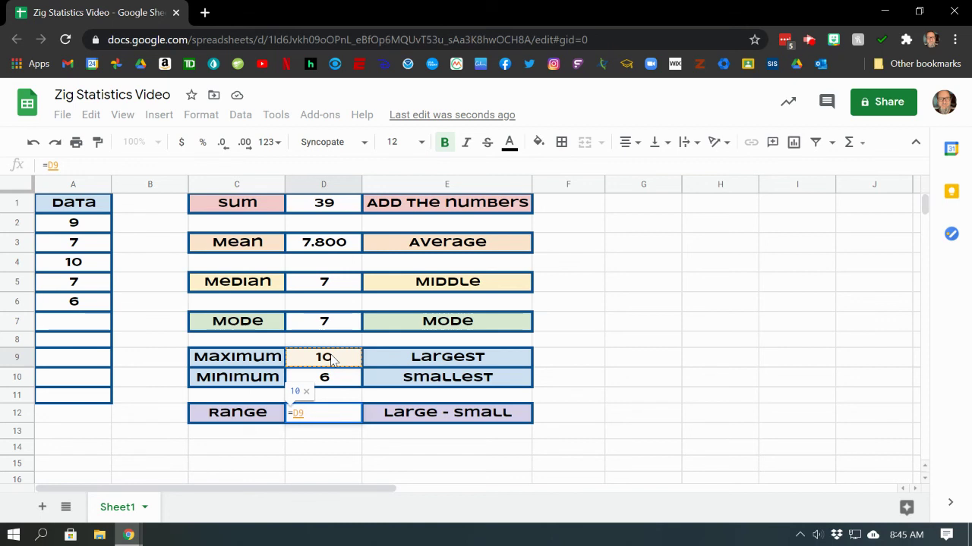
type("-")
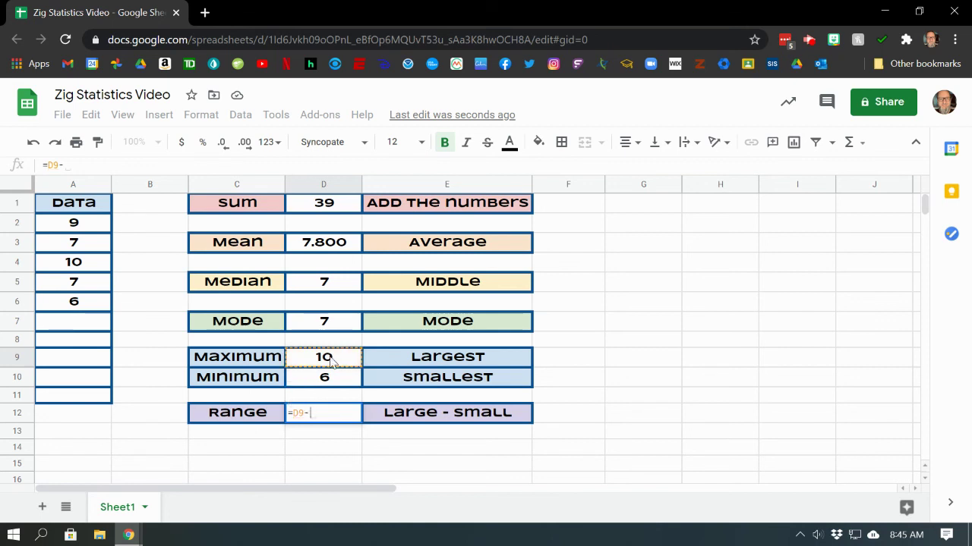
left_click(321, 377)
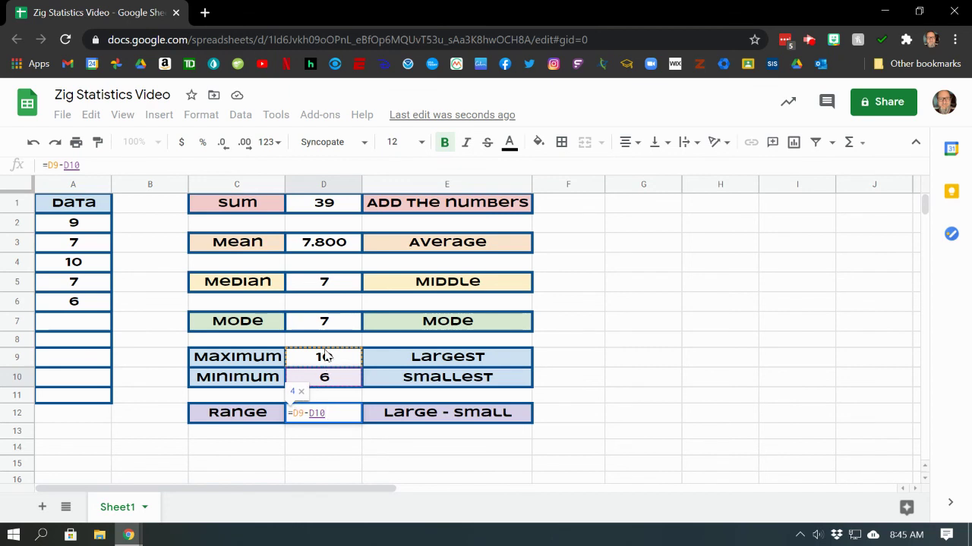
key("Return")
left_click(658, 420)
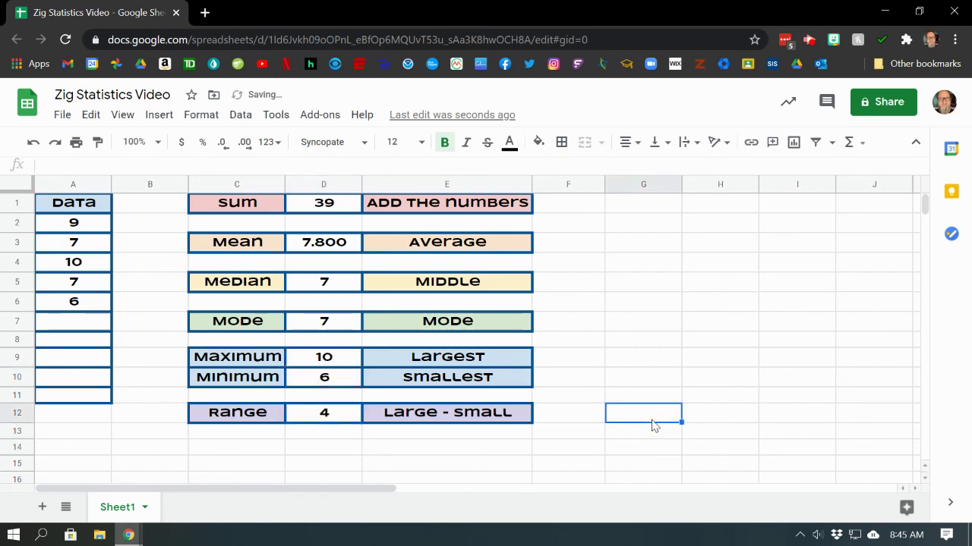